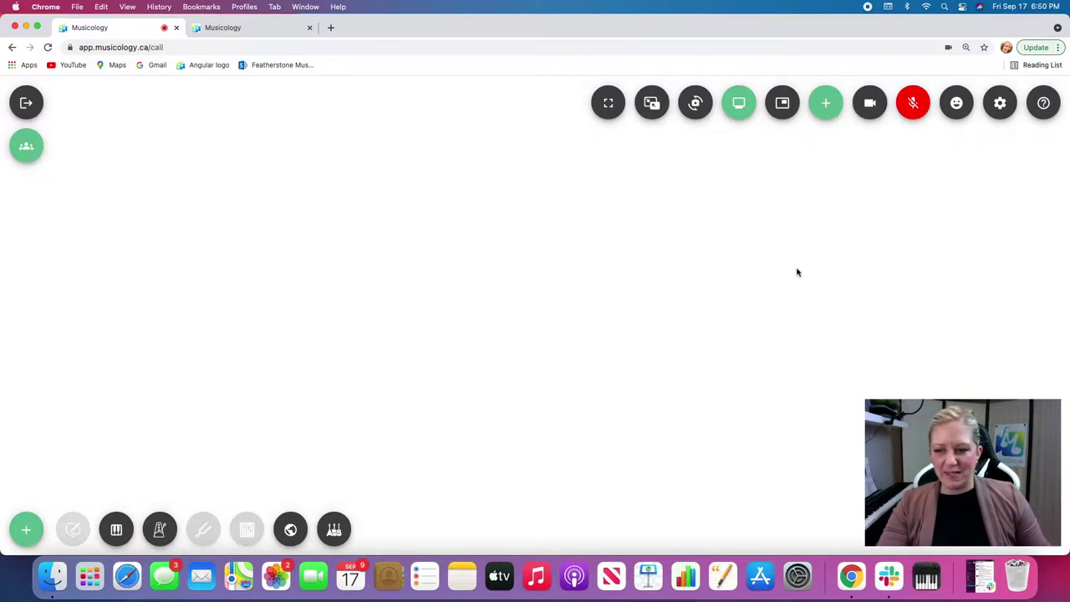
- Join the second-to-last student room in the room list, and review the list once more during the call
{"action": "left_click", "coordinate": [28, 149]}
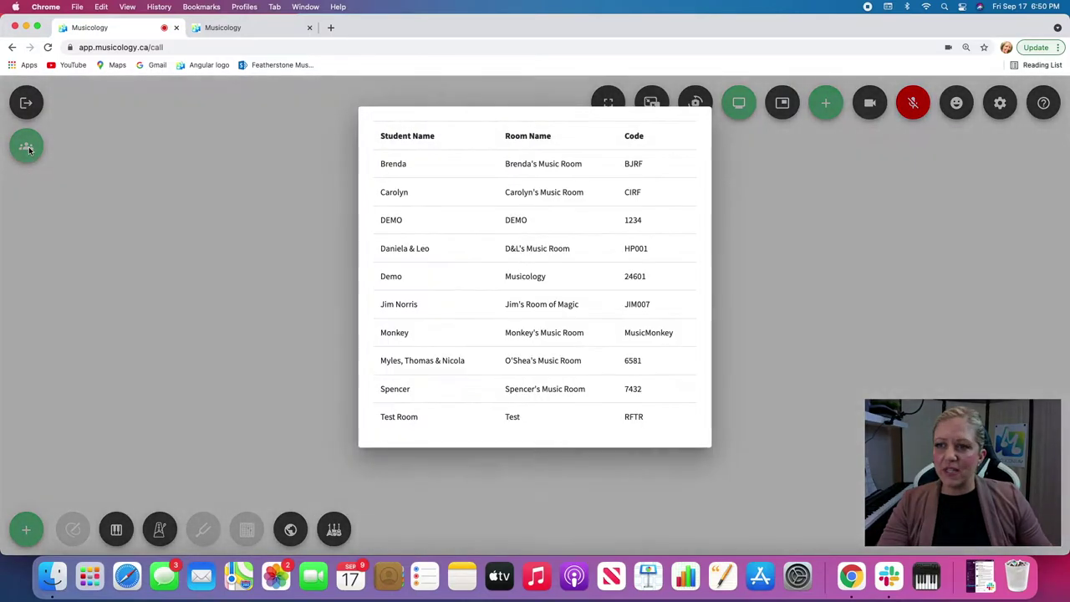
{"action": "left_click", "coordinate": [528, 392]}
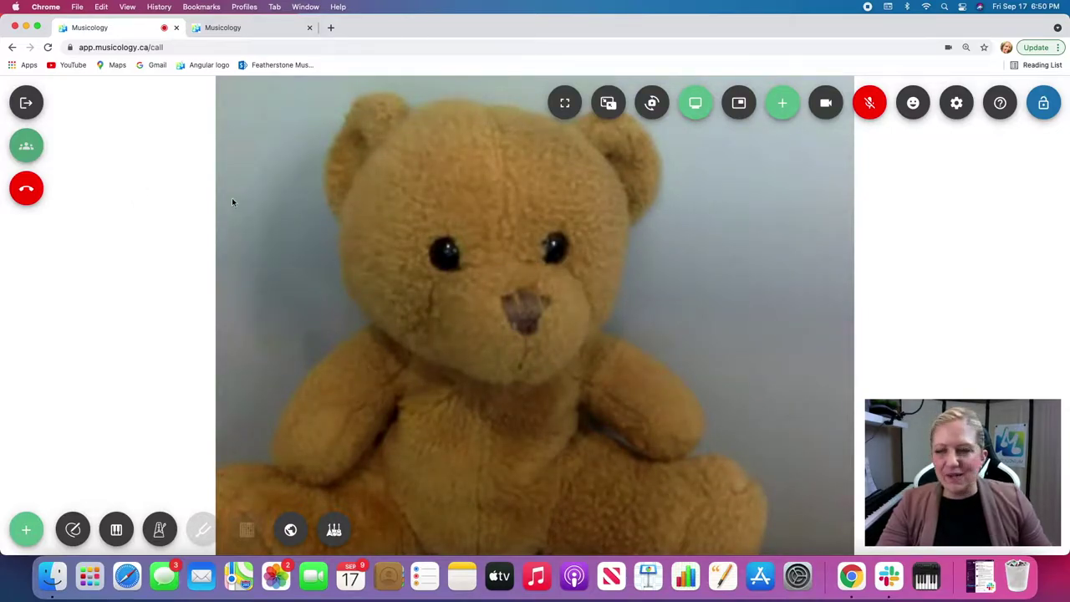
{"action": "left_click", "coordinate": [25, 147]}
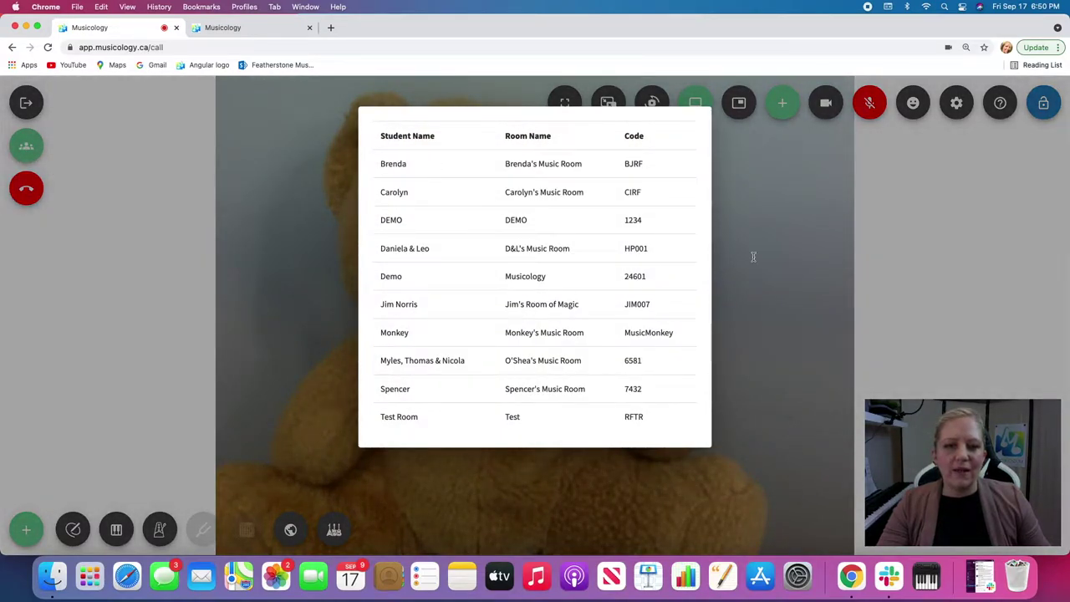
{"action": "left_click", "coordinate": [927, 213]}
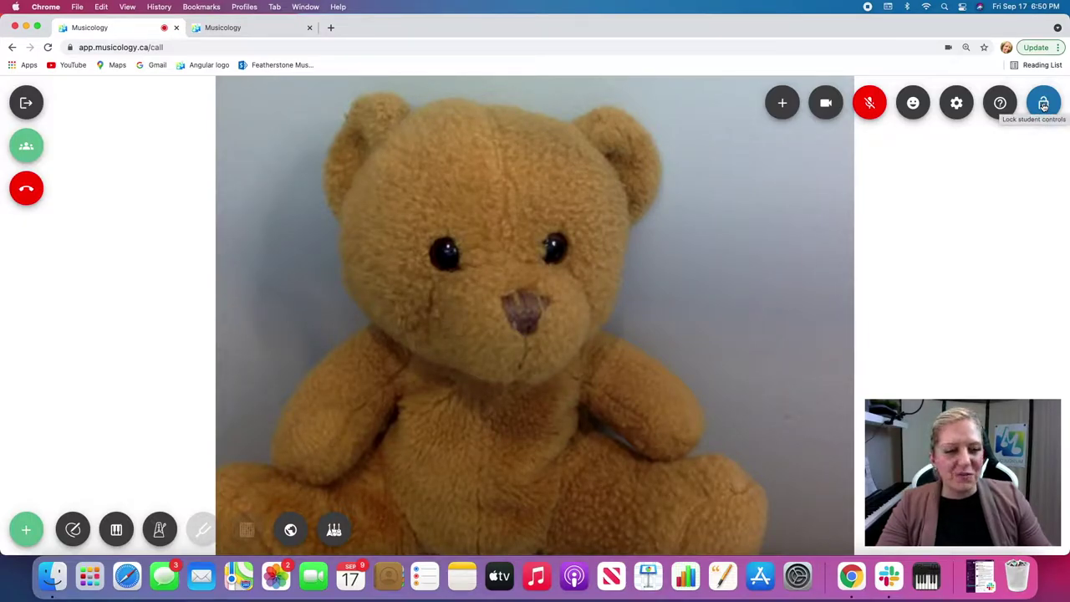
- Read through the welcome guide to its final page, and look over the audio and video source settings
{"action": "left_click", "coordinate": [1001, 103]}
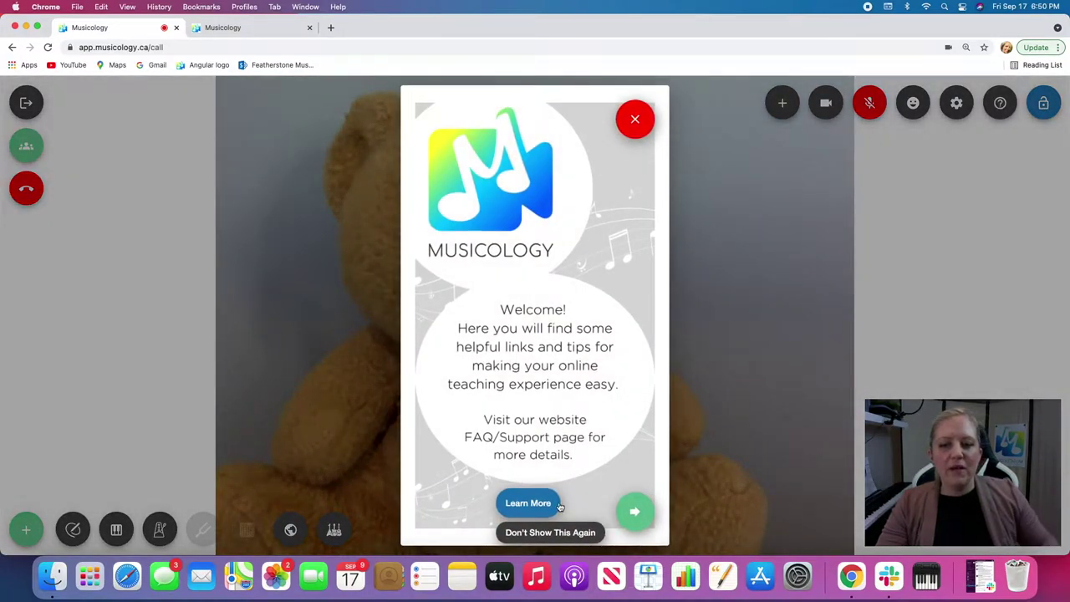
{"action": "left_click", "coordinate": [649, 514]}
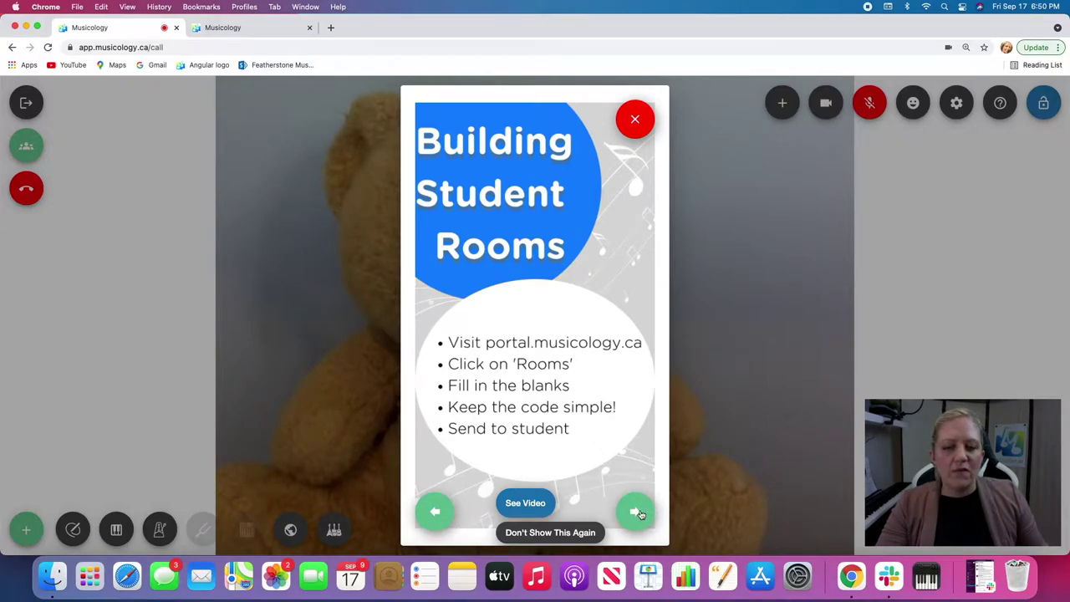
{"action": "left_click", "coordinate": [637, 513]}
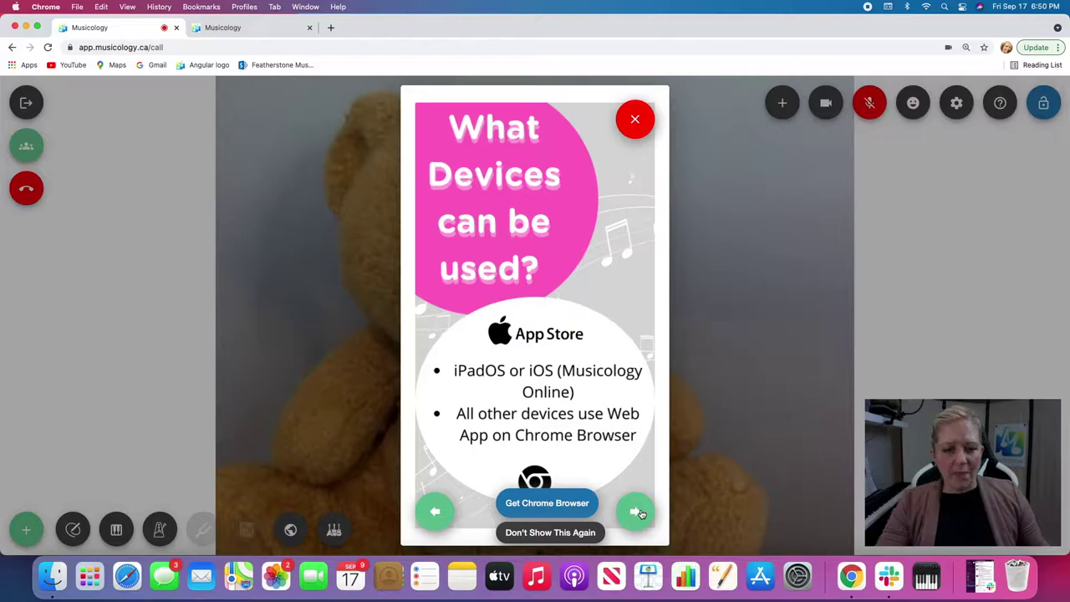
{"action": "left_click", "coordinate": [635, 513]}
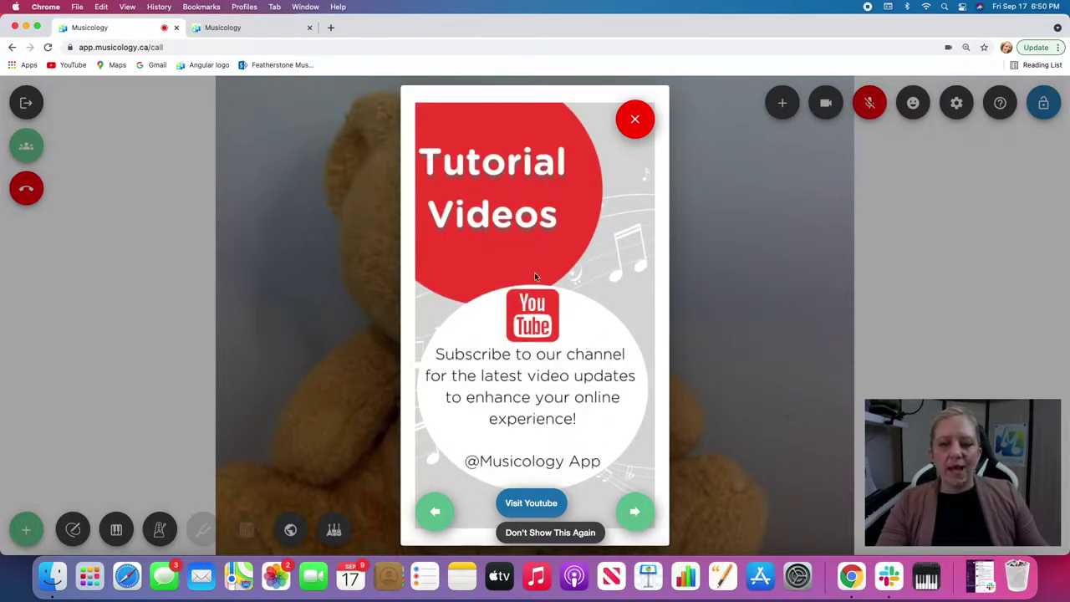
{"action": "left_click", "coordinate": [636, 513]}
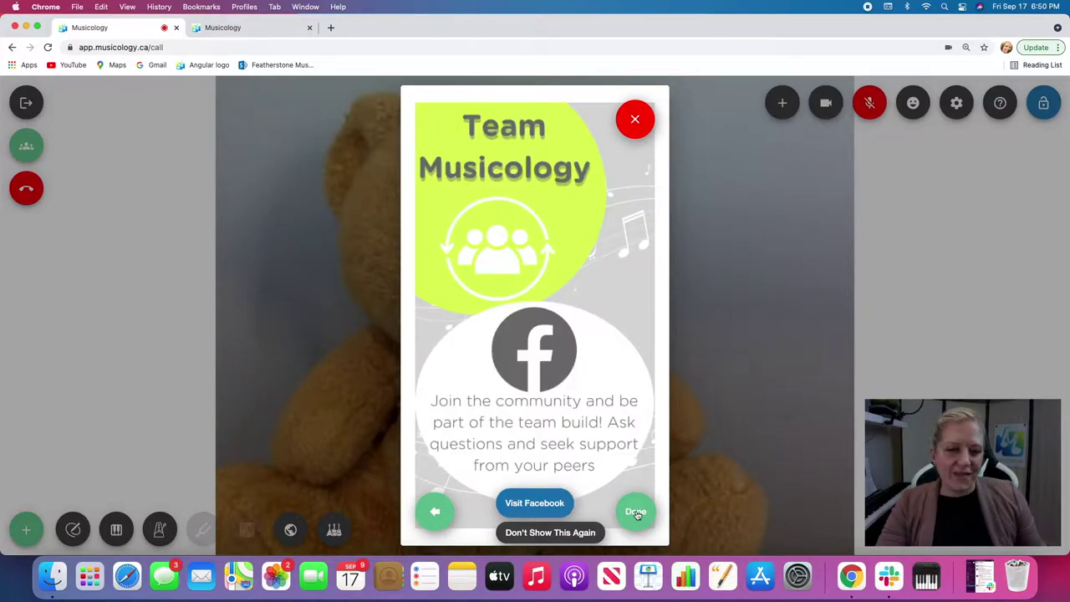
{"action": "left_click", "coordinate": [636, 514]}
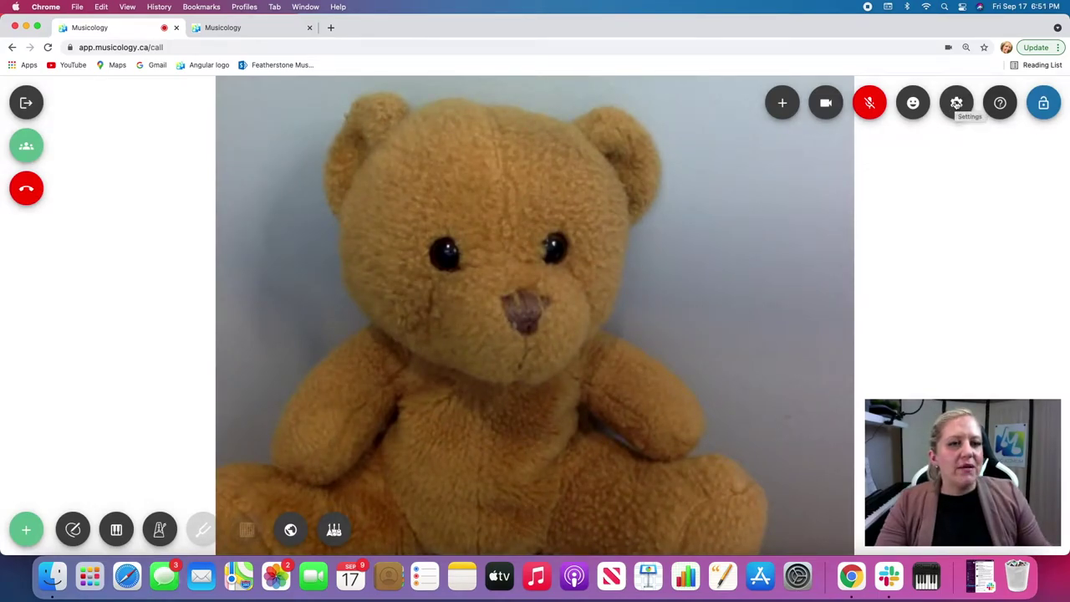
{"action": "left_click", "coordinate": [956, 105]}
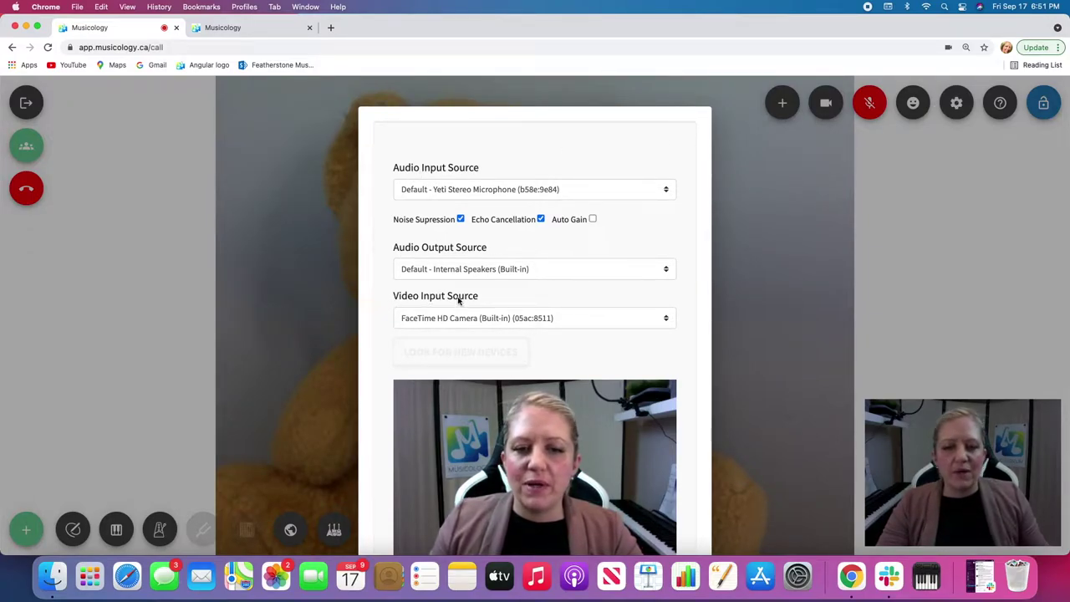
{"action": "left_click", "coordinate": [927, 200]}
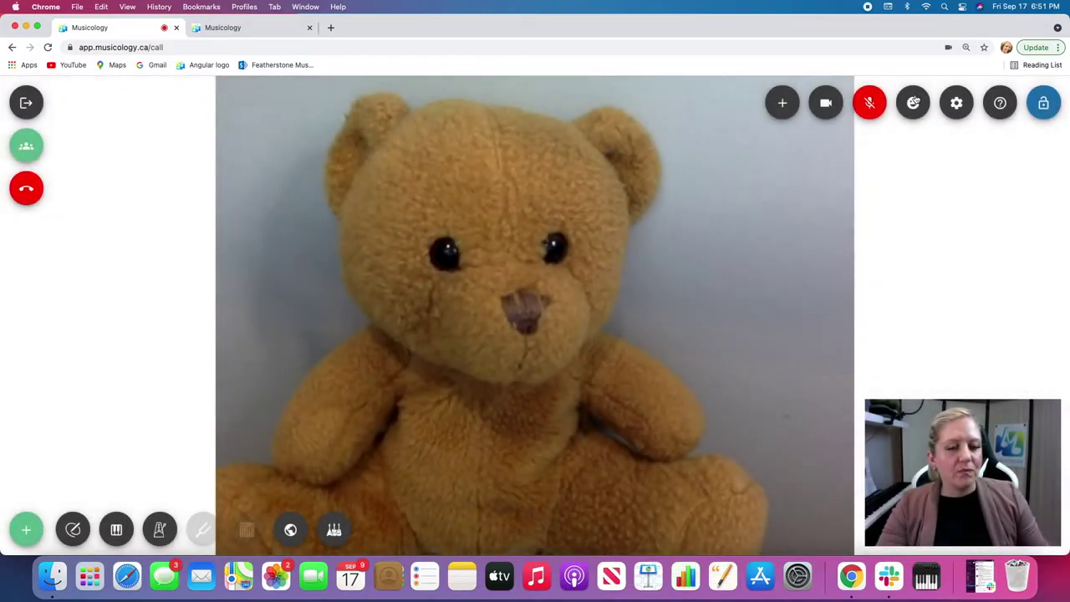
- Send a ghost emoji reaction and a pumpkin emoji reaction in the call
{"action": "left_click", "coordinate": [913, 102]}
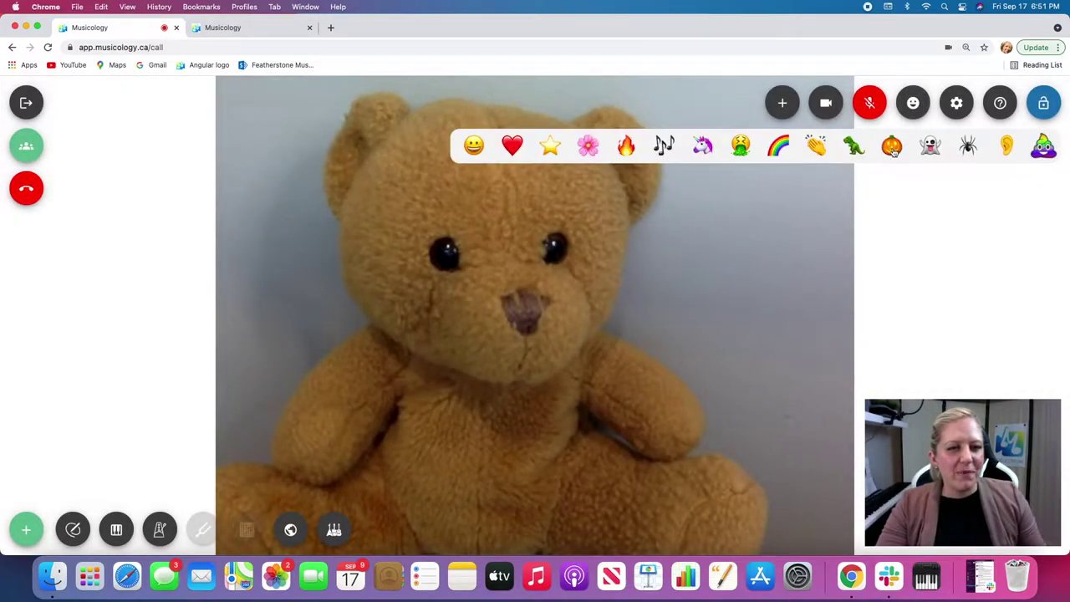
{"action": "left_click", "coordinate": [928, 146]}
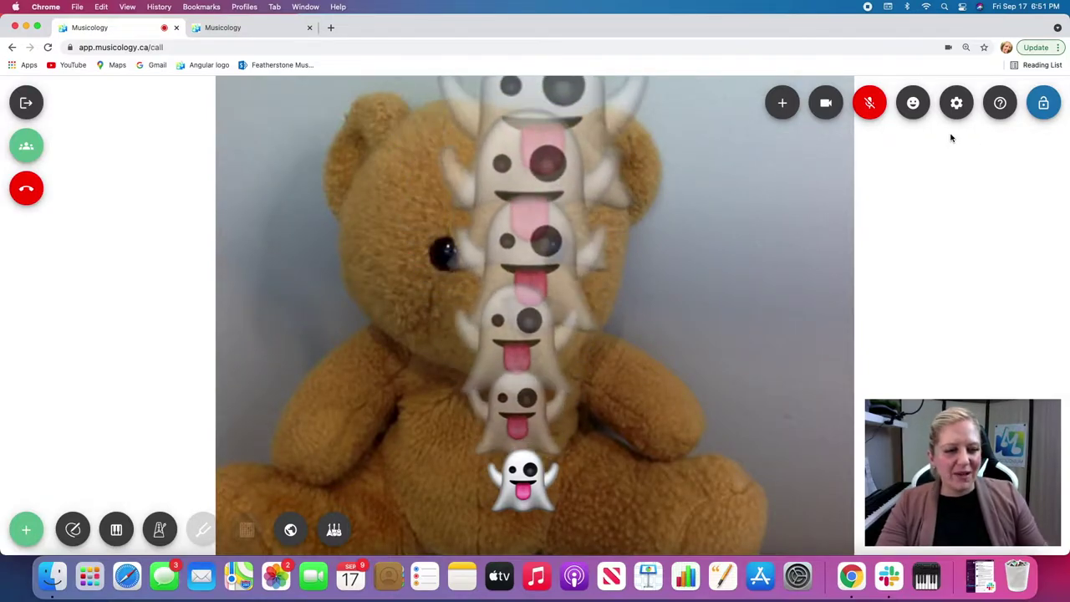
{"action": "left_click", "coordinate": [913, 102]}
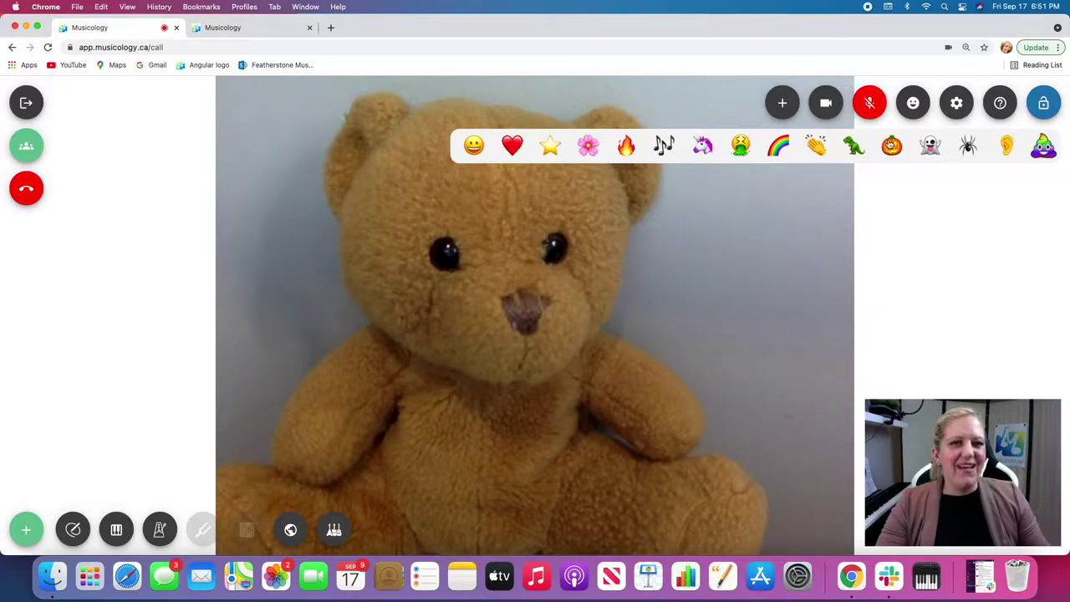
{"action": "left_click", "coordinate": [891, 145]}
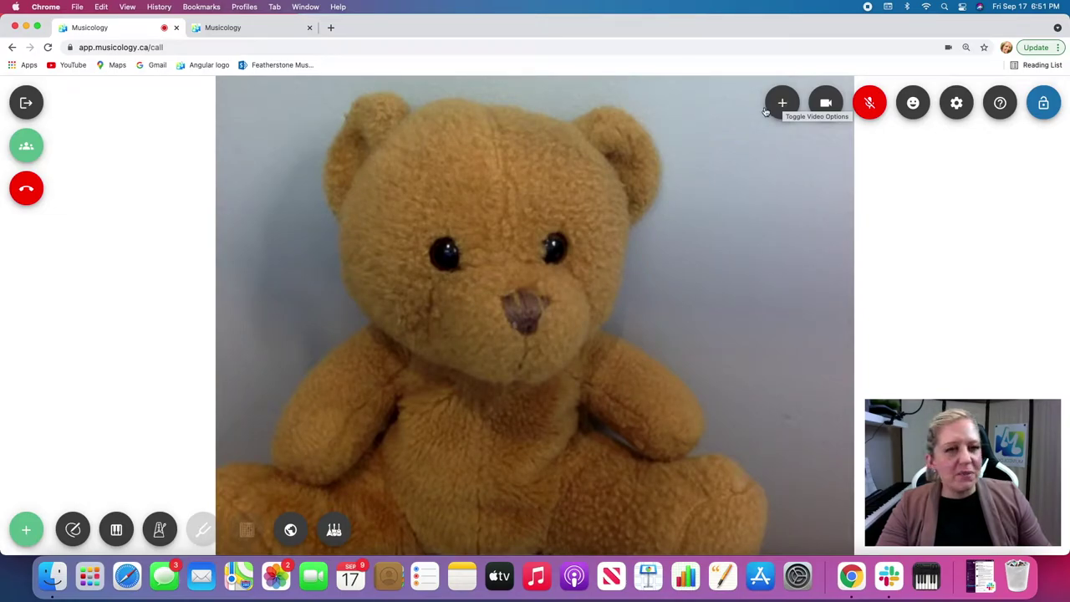
- Collapse the music tools in favour of the video options, and toggle the local video off and on
{"action": "left_click", "coordinate": [24, 531]}
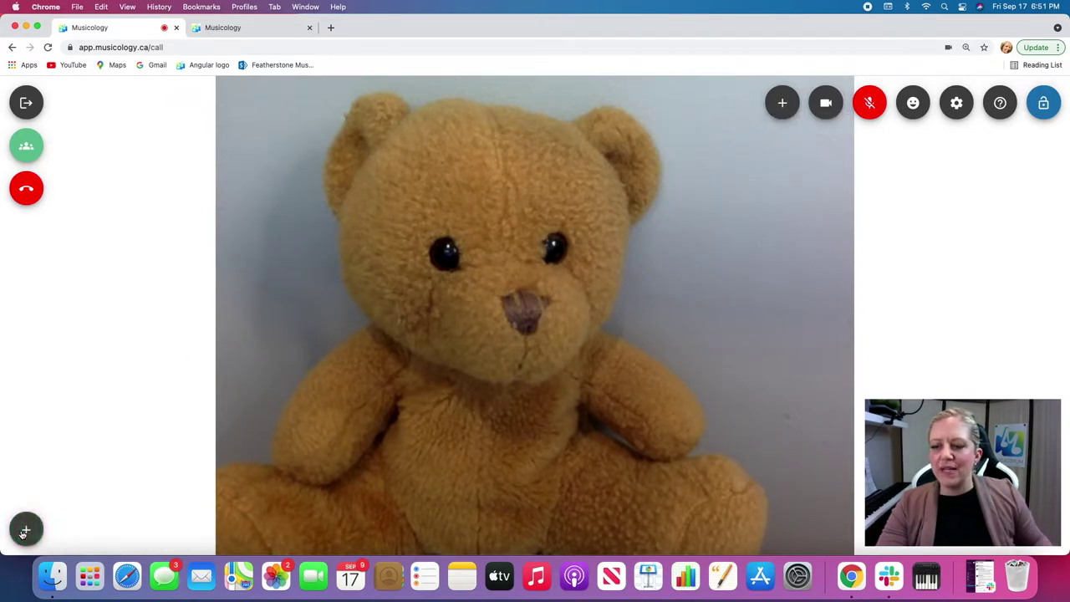
{"action": "left_click", "coordinate": [782, 105]}
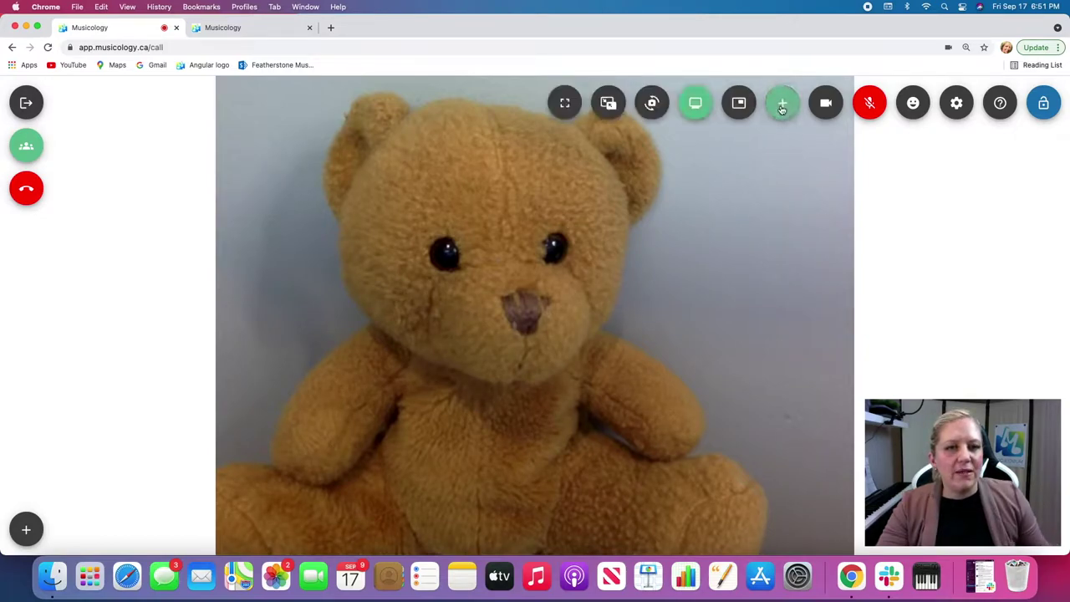
{"action": "left_click", "coordinate": [739, 105]}
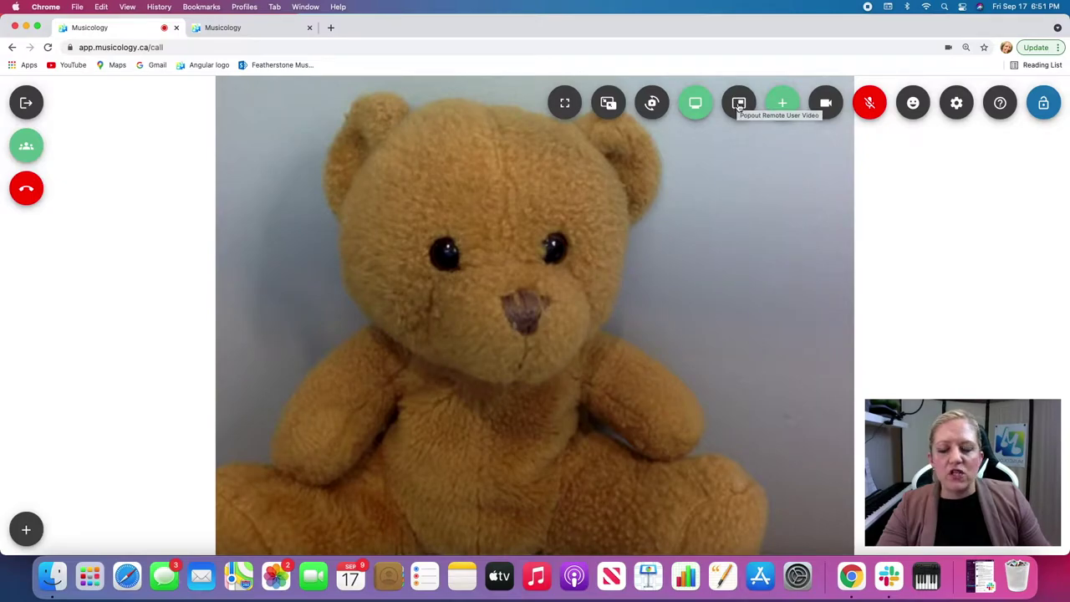
{"action": "left_click", "coordinate": [696, 104]}
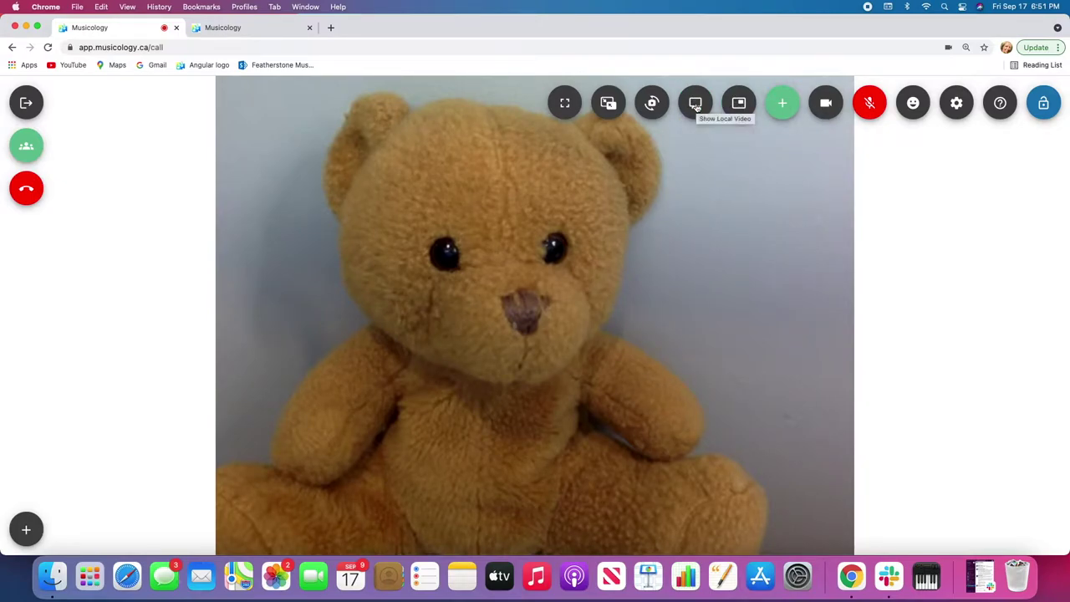
{"action": "left_click", "coordinate": [695, 104]}
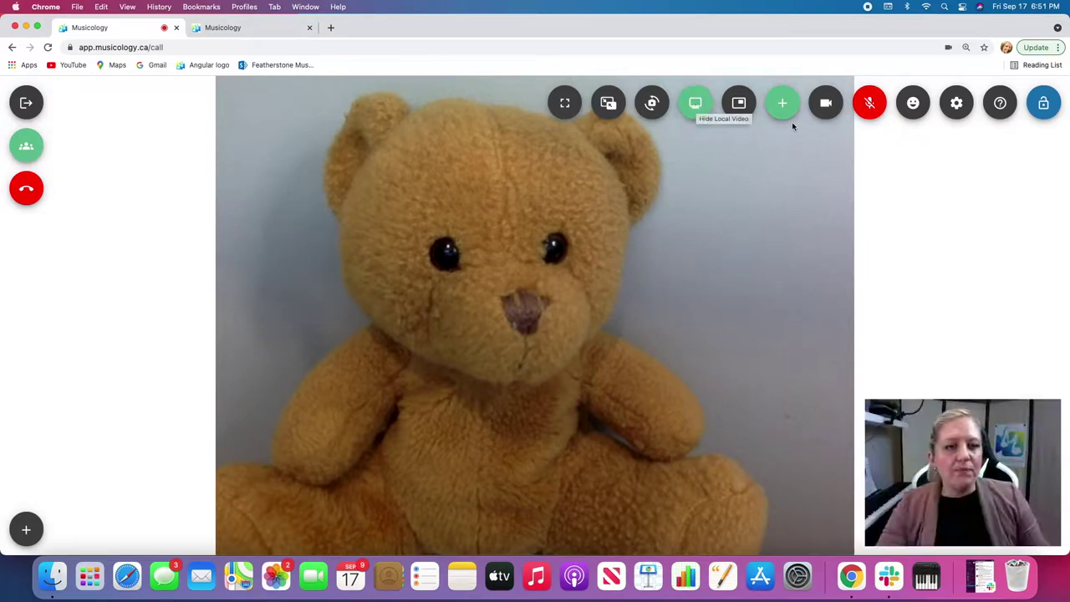
- Move the local video over the remote video and mirror it, and return it to its original corner and orientation
{"action": "left_click", "coordinate": [903, 442]}
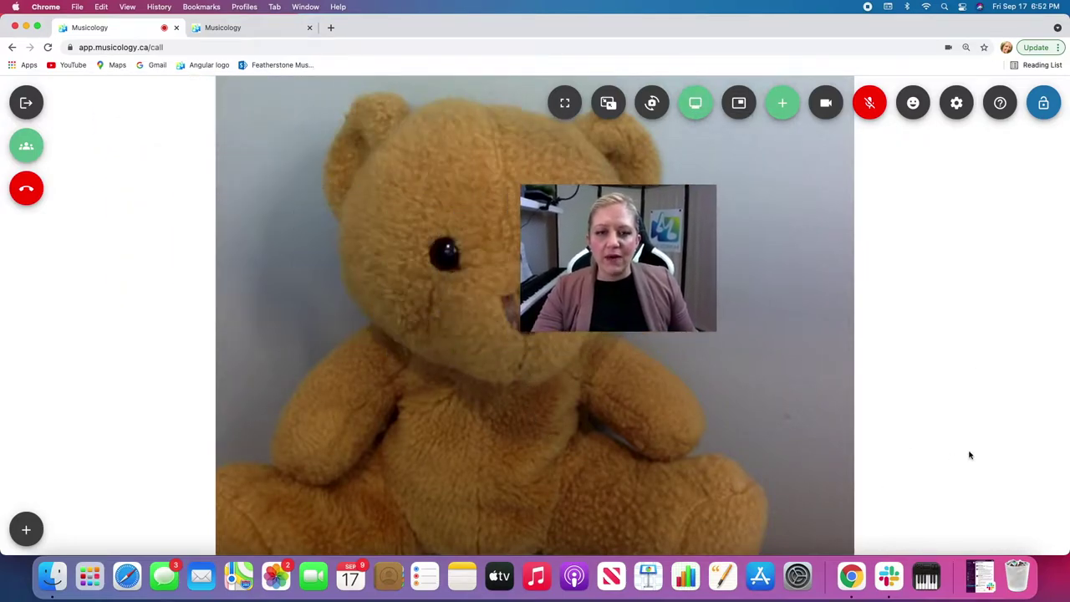
{"action": "mouse_move", "coordinate": [728, 294]}
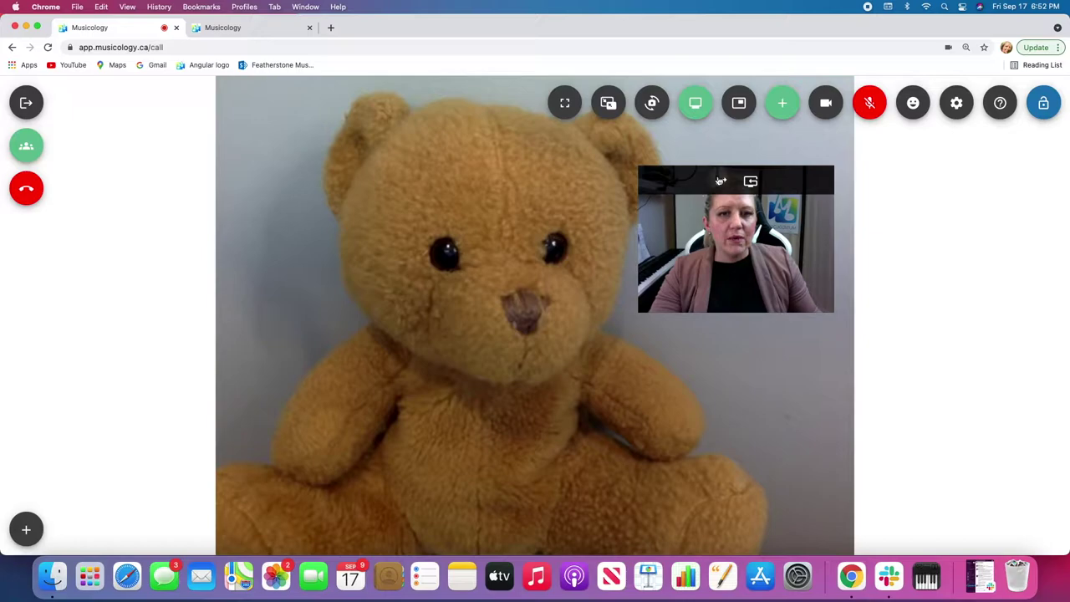
{"action": "left_click", "coordinate": [721, 182]}
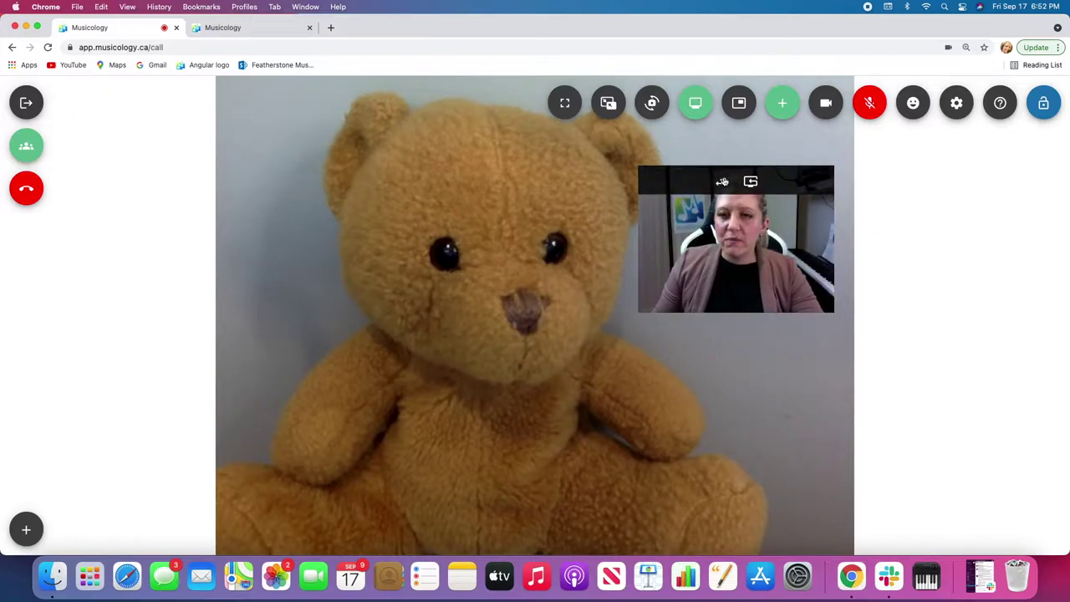
{"action": "left_click", "coordinate": [752, 183]}
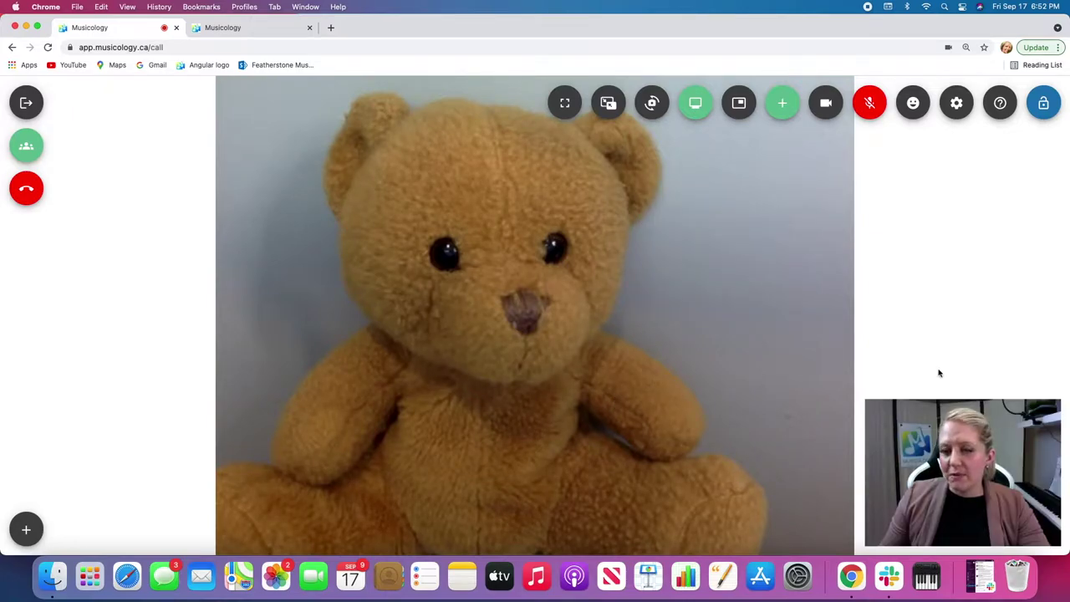
{"action": "mouse_move", "coordinate": [986, 433]}
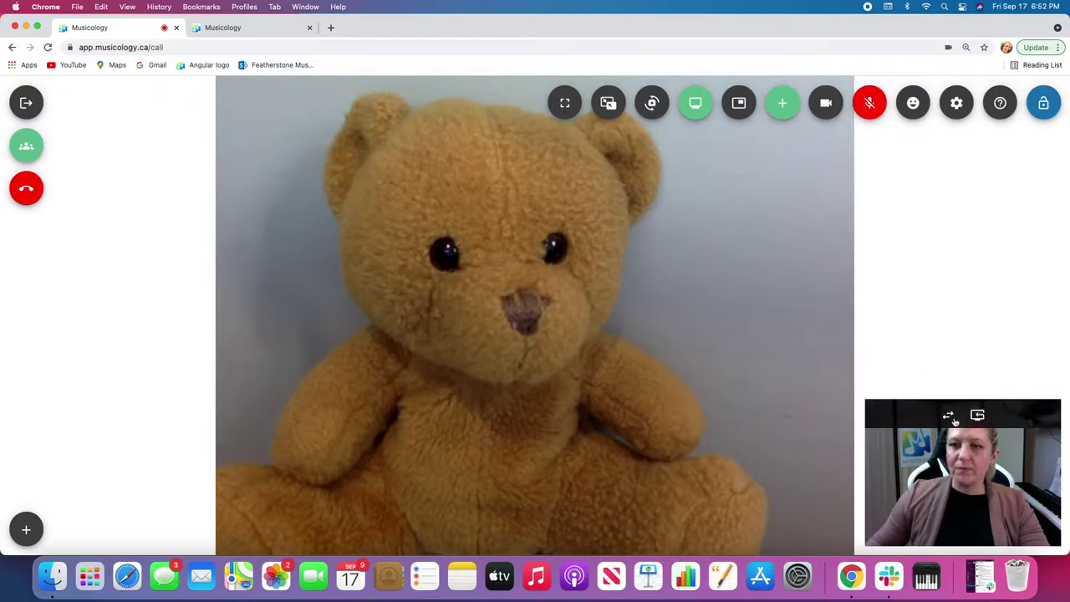
{"action": "left_click", "coordinate": [950, 416]}
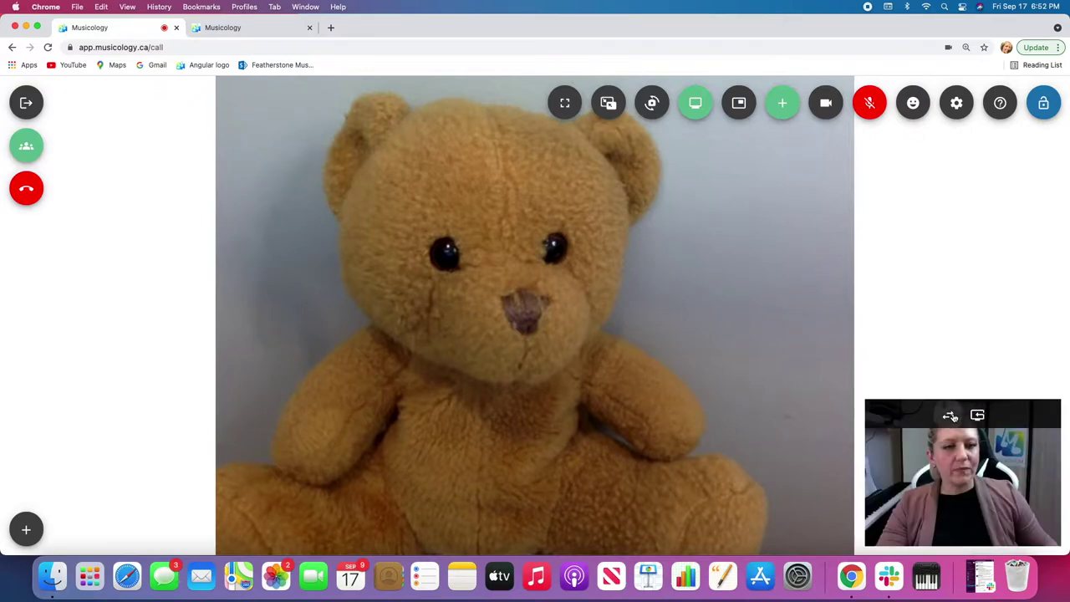
- Switch the local video to the overhead keyboard camera, flip its image, and switch back to the face camera
{"action": "left_click", "coordinate": [653, 104]}
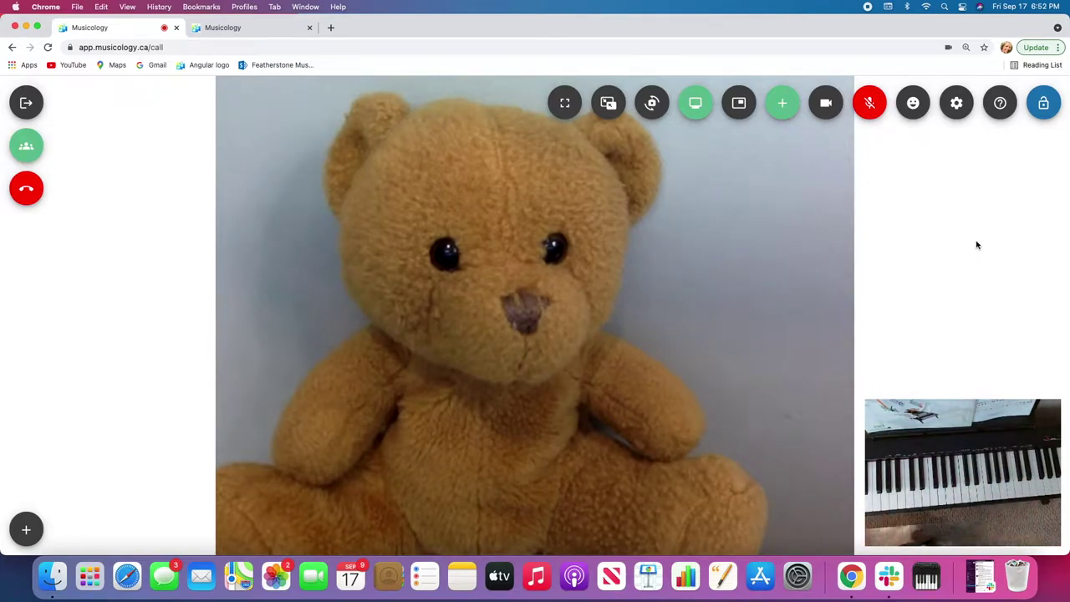
{"action": "mouse_move", "coordinate": [971, 445]}
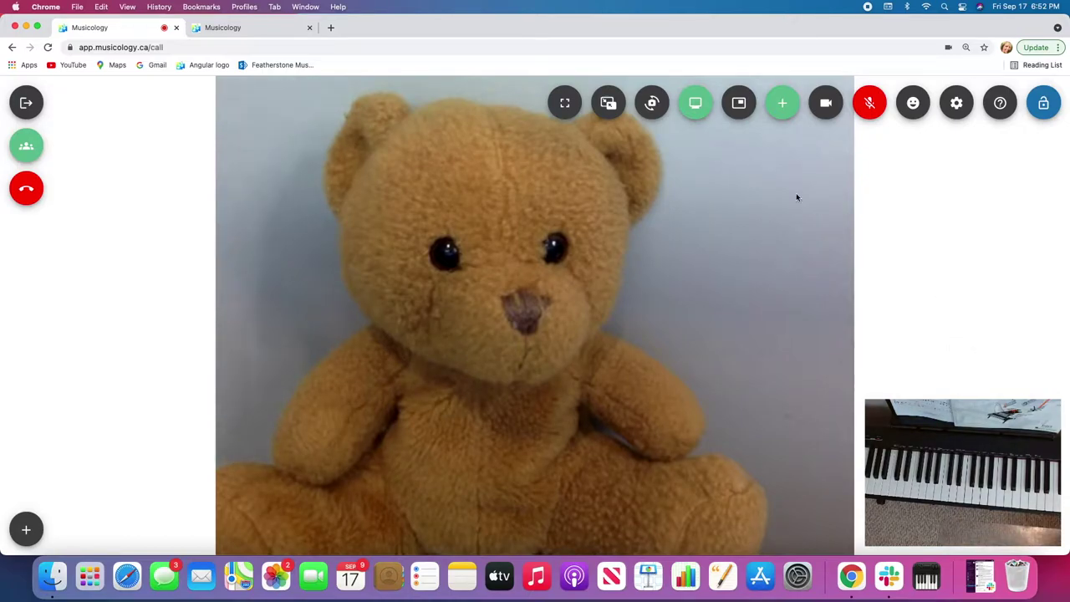
{"action": "left_click", "coordinate": [653, 104]}
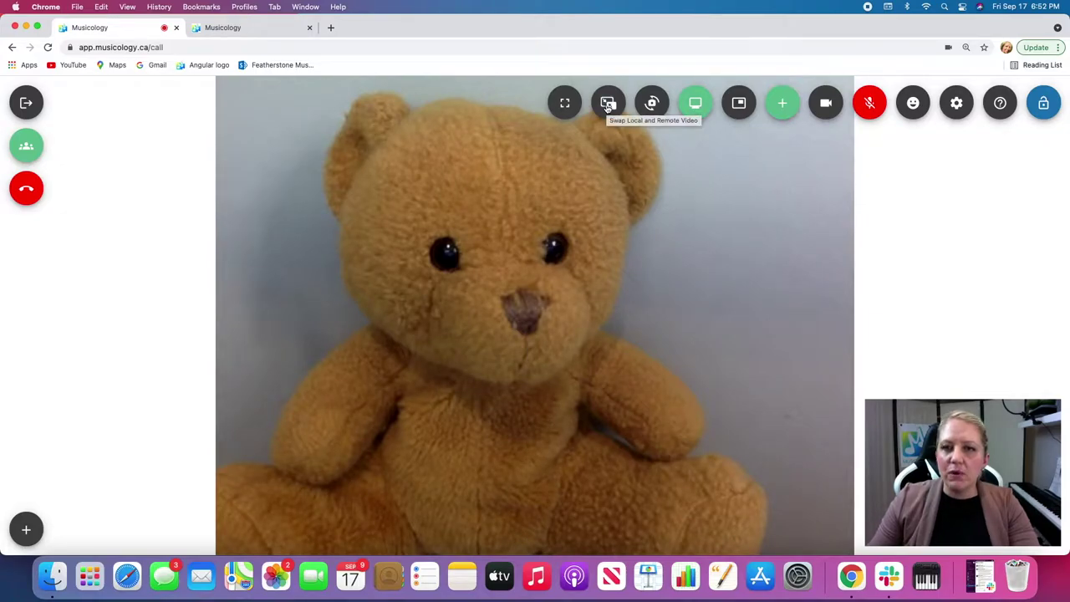
- Swap the local and remote videos and swap them back, and enter and leave full screen
{"action": "left_click", "coordinate": [608, 104]}
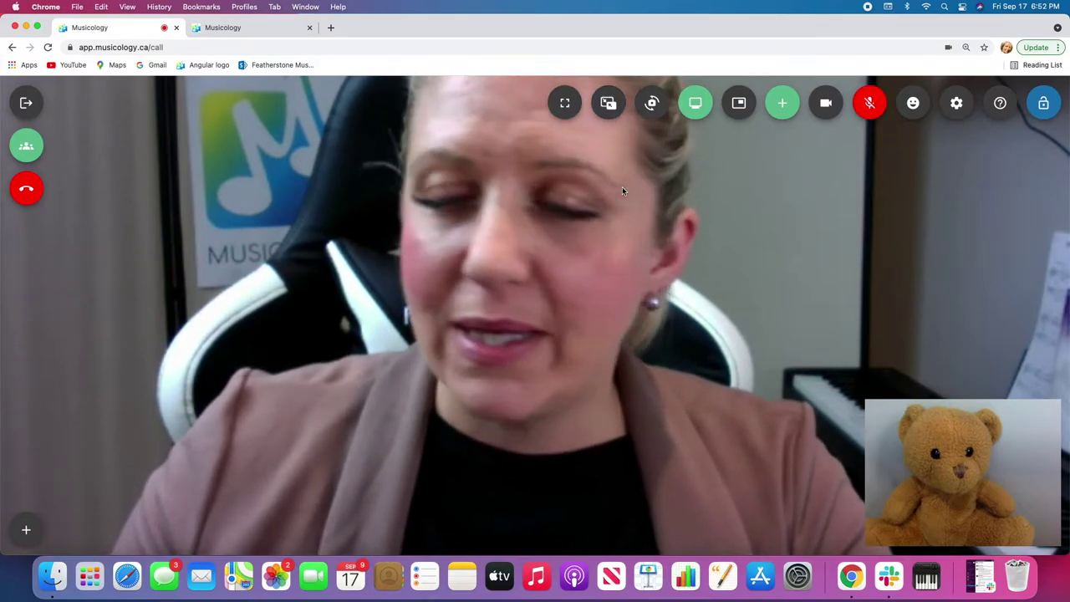
{"action": "left_click", "coordinate": [608, 105]}
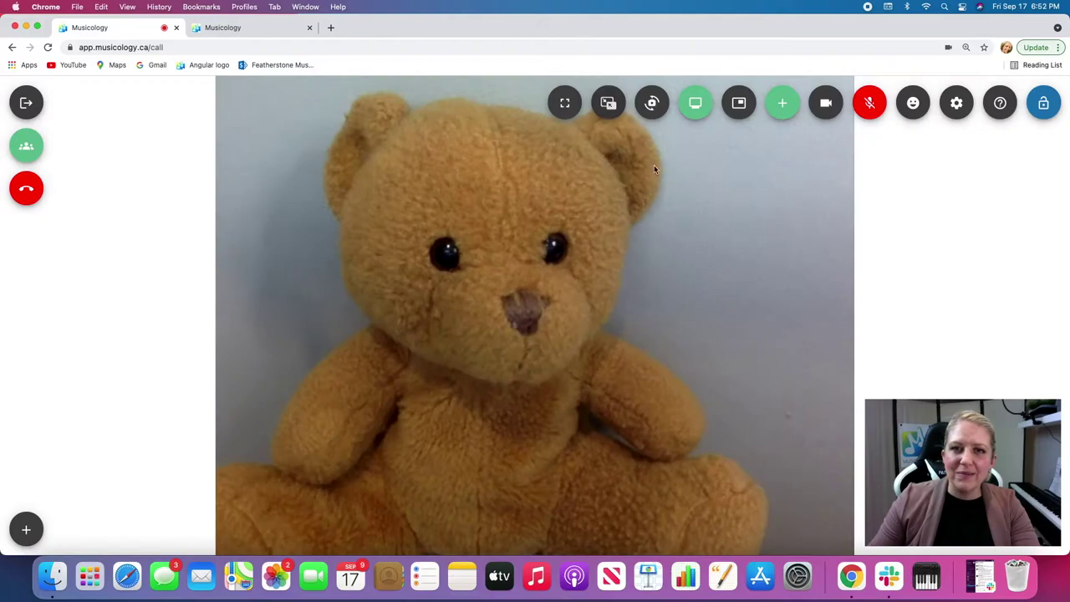
{"action": "left_click", "coordinate": [565, 104]}
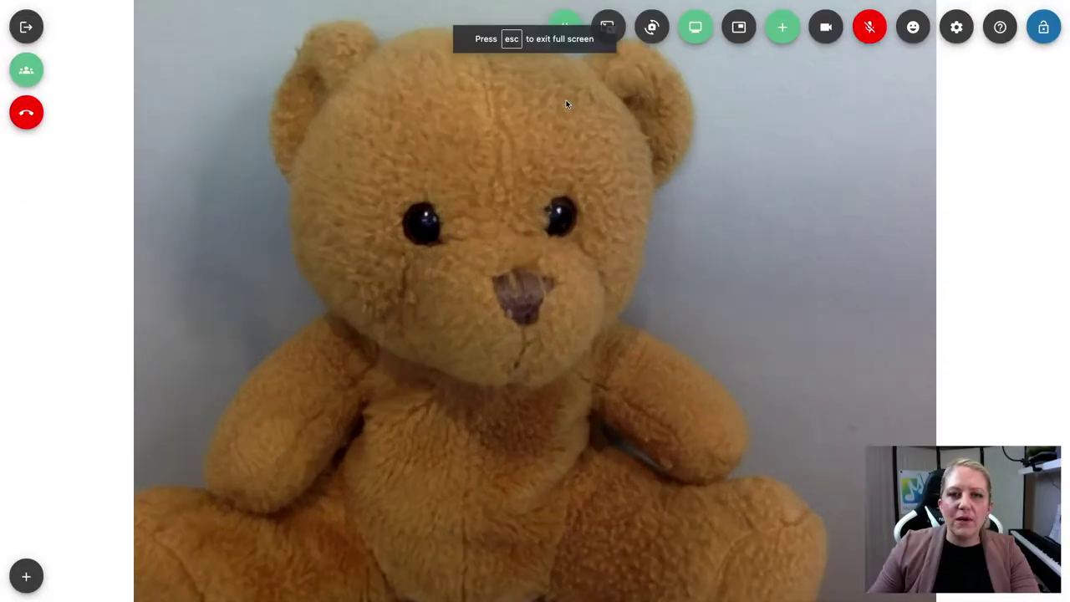
{"action": "left_click", "coordinate": [569, 25]}
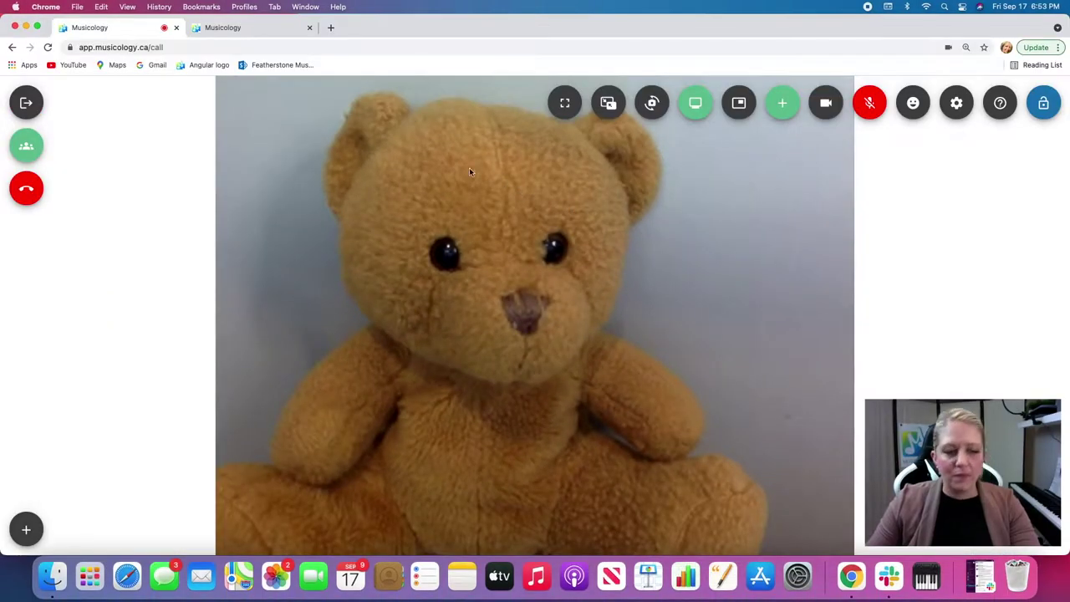
- Expand the music teaching tools again
{"action": "left_click", "coordinate": [26, 532]}
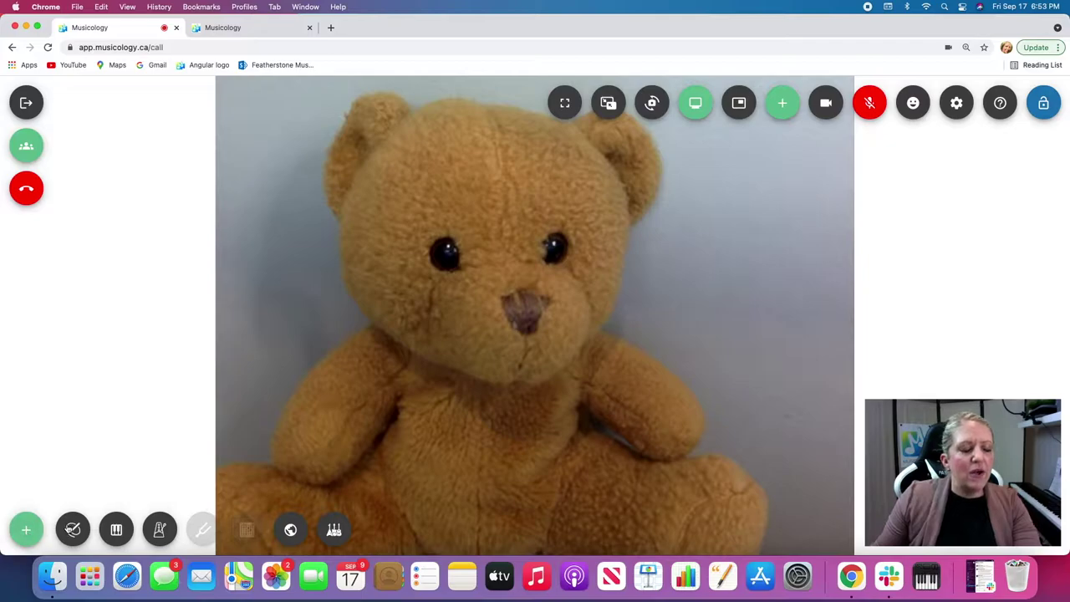
- Open the whiteboard, hide its drawing tools and show them again
{"action": "left_click", "coordinate": [71, 535]}
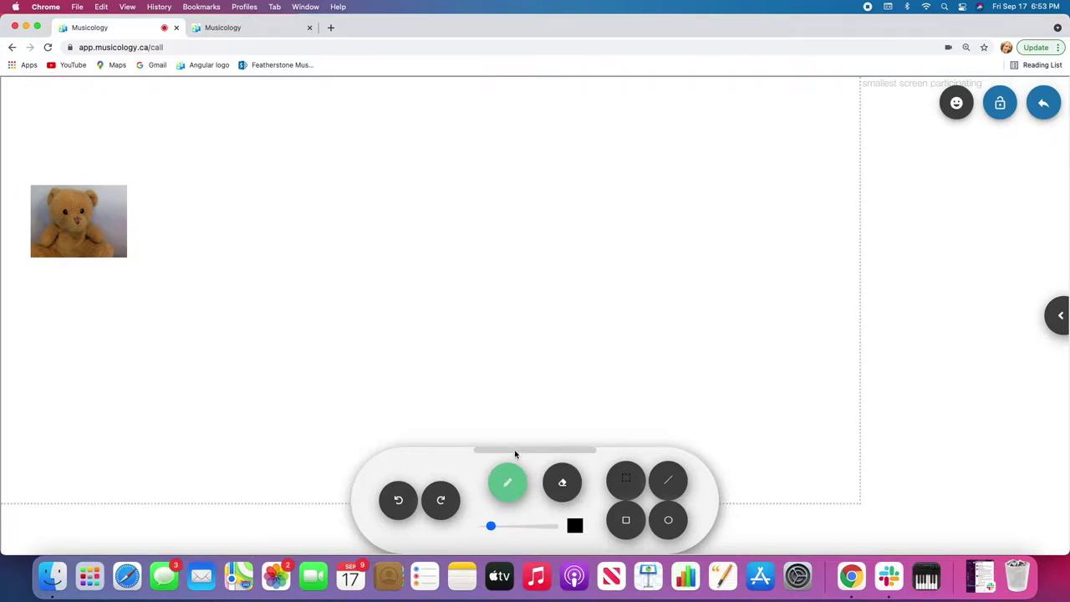
{"action": "left_click_drag", "start_coordinate": [515, 454], "coordinate": [460, 600]}
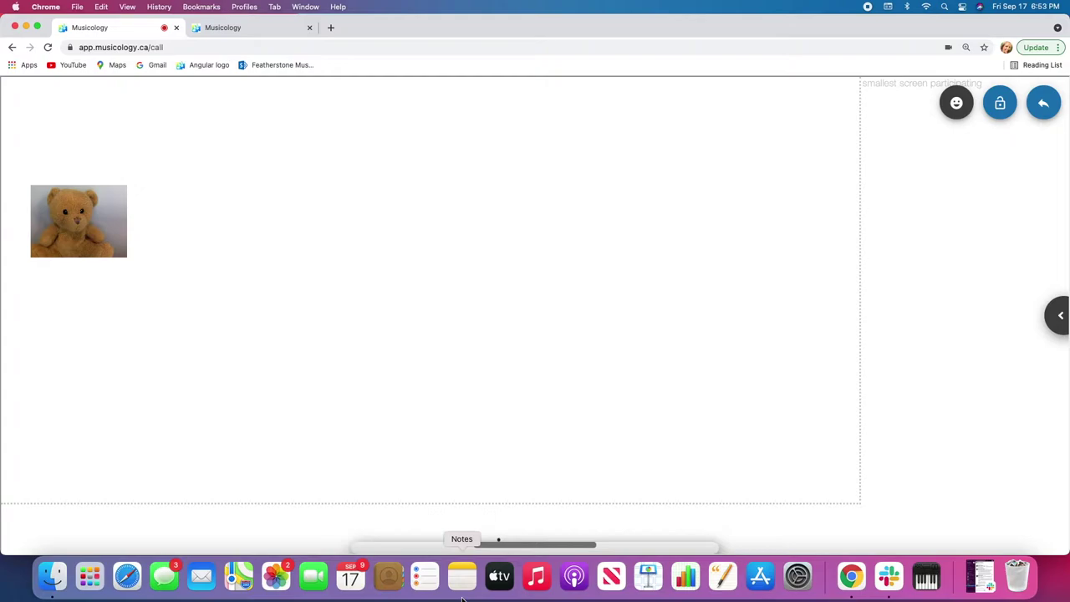
{"action": "left_click", "coordinate": [516, 543]}
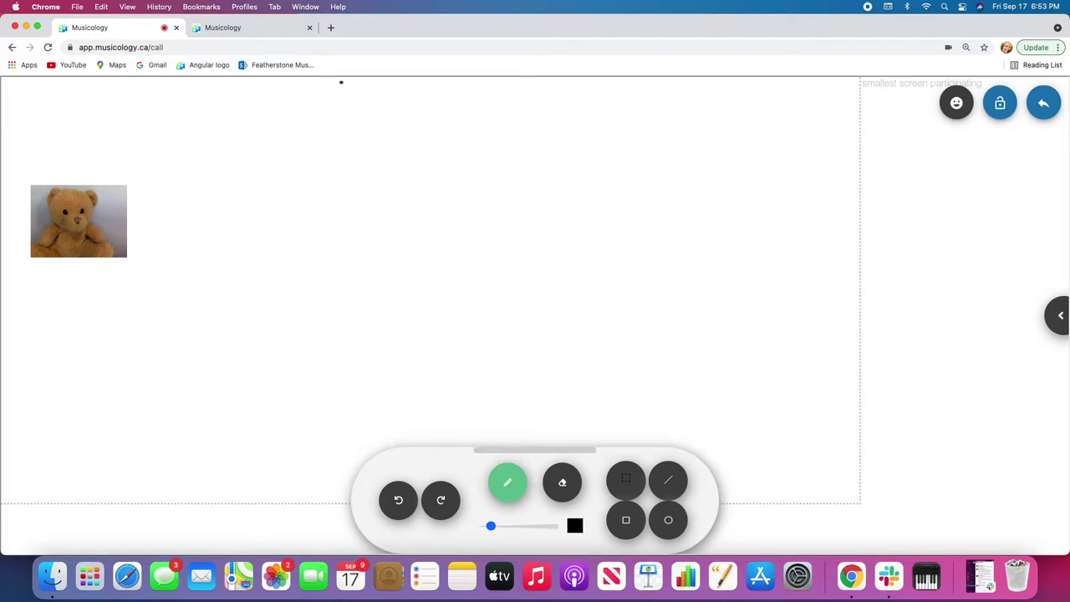
- Draw a thin black treble clef on the whiteboard and a second one beside it with a much thicker pencil stroke
{"action": "mouse_move", "coordinate": [250, 297]}
{"action": "left_mouse_down"}
{"action": "mouse_move", "coordinate": [287, 291]}
{"action": "mouse_move", "coordinate": [292, 130]}
{"action": "mouse_move", "coordinate": [299, 253]}
{"action": "mouse_move", "coordinate": [302, 203]}
{"action": "mouse_move", "coordinate": [295, 236]}
{"action": "left_mouse_up"}
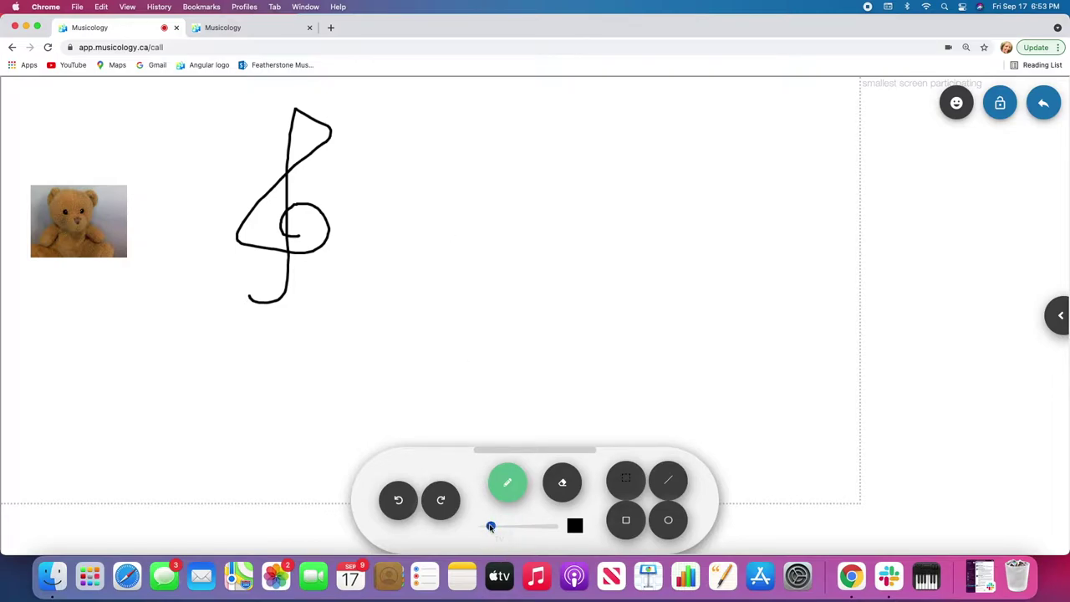
{"action": "left_click_drag", "start_coordinate": [491, 526], "coordinate": [520, 528]}
{"action": "mouse_move", "coordinate": [398, 285]}
{"action": "left_mouse_down"}
{"action": "mouse_move", "coordinate": [454, 222]}
{"action": "mouse_move", "coordinate": [451, 121]}
{"action": "mouse_move", "coordinate": [464, 177]}
{"action": "mouse_move", "coordinate": [437, 261]}
{"action": "mouse_move", "coordinate": [472, 207]}
{"action": "mouse_move", "coordinate": [443, 227]}
{"action": "left_mouse_up"}
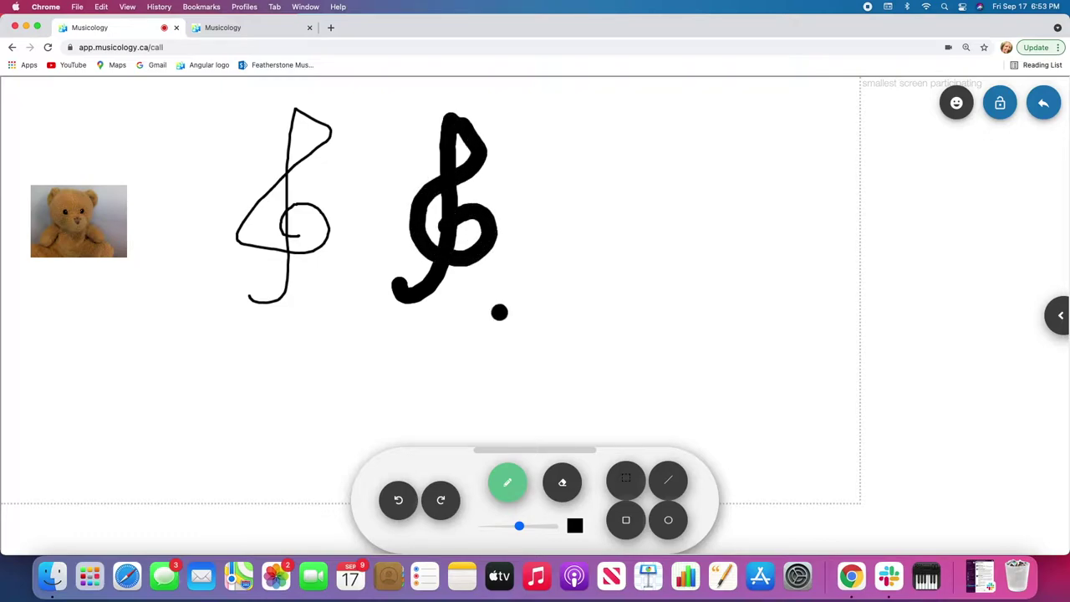
- Set the pencil color to turquoise (#3ef2e7ff) and draw a third treble clef beside the thick black one
{"action": "left_click", "coordinate": [575, 525]}
{"action": "left_click", "coordinate": [653, 344]}
{"action": "left_click", "coordinate": [690, 403]}
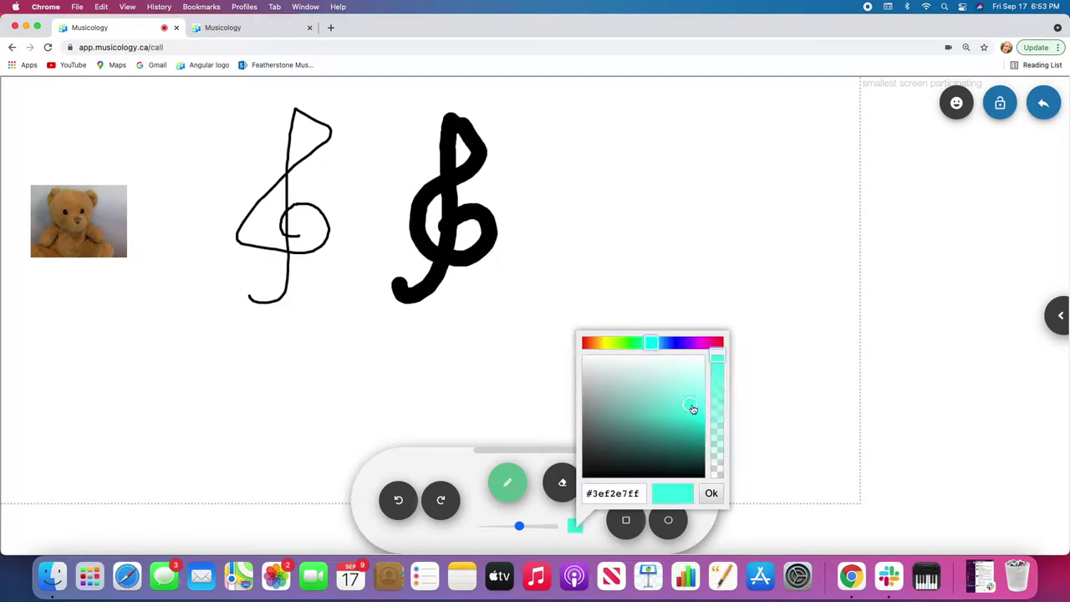
{"action": "left_click", "coordinate": [710, 493]}
{"action": "mouse_move", "coordinate": [571, 269]}
{"action": "left_mouse_down"}
{"action": "mouse_move", "coordinate": [574, 279]}
{"action": "mouse_move", "coordinate": [585, 156]}
{"action": "mouse_move", "coordinate": [617, 137]}
{"action": "mouse_move", "coordinate": [564, 239]}
{"action": "mouse_move", "coordinate": [627, 209]}
{"action": "mouse_move", "coordinate": [577, 219]}
{"action": "mouse_move", "coordinate": [598, 219]}
{"action": "left_mouse_up"}
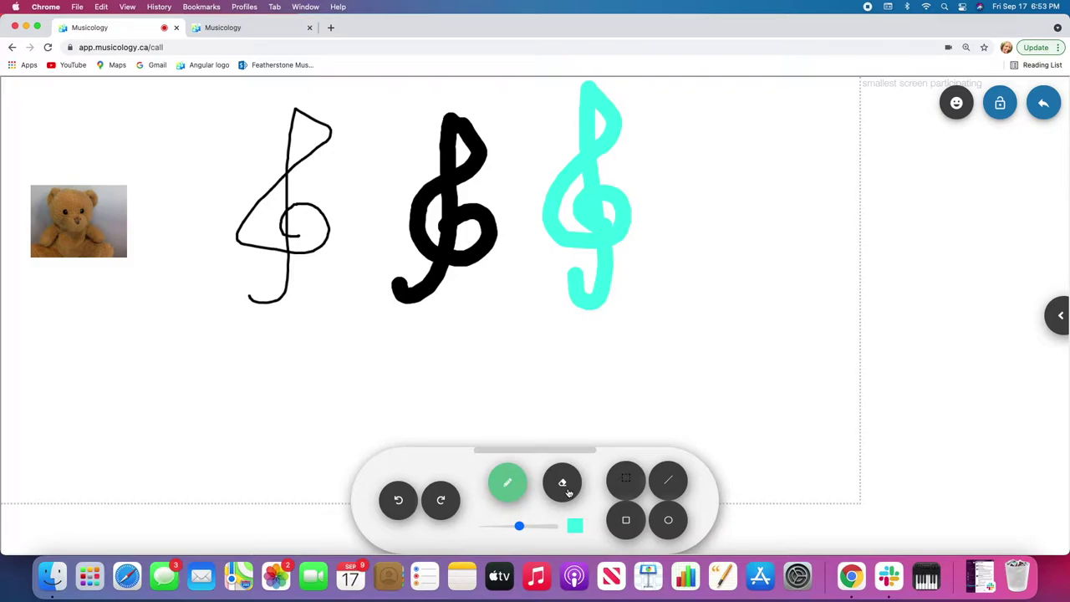
- Erase the thin black treble clef, undo the erasure, redo it and undo it again
{"action": "left_click", "coordinate": [568, 493]}
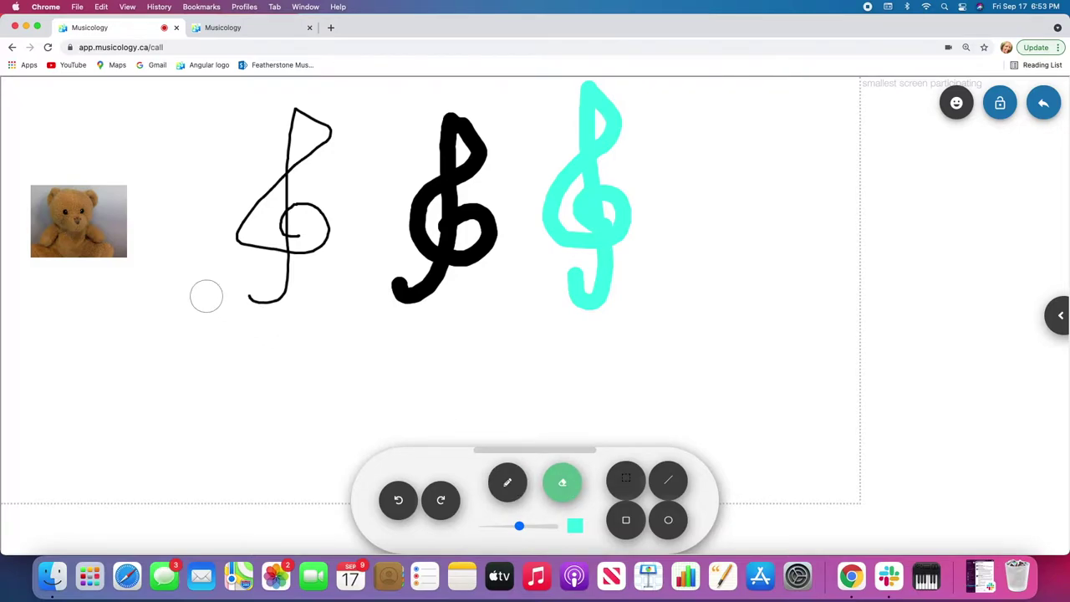
{"action": "mouse_move", "coordinate": [230, 299]}
{"action": "left_mouse_down"}
{"action": "mouse_move", "coordinate": [292, 275]}
{"action": "mouse_move", "coordinate": [284, 213]}
{"action": "mouse_move", "coordinate": [358, 201]}
{"action": "mouse_move", "coordinate": [329, 103]}
{"action": "mouse_move", "coordinate": [340, 126]}
{"action": "left_mouse_up"}
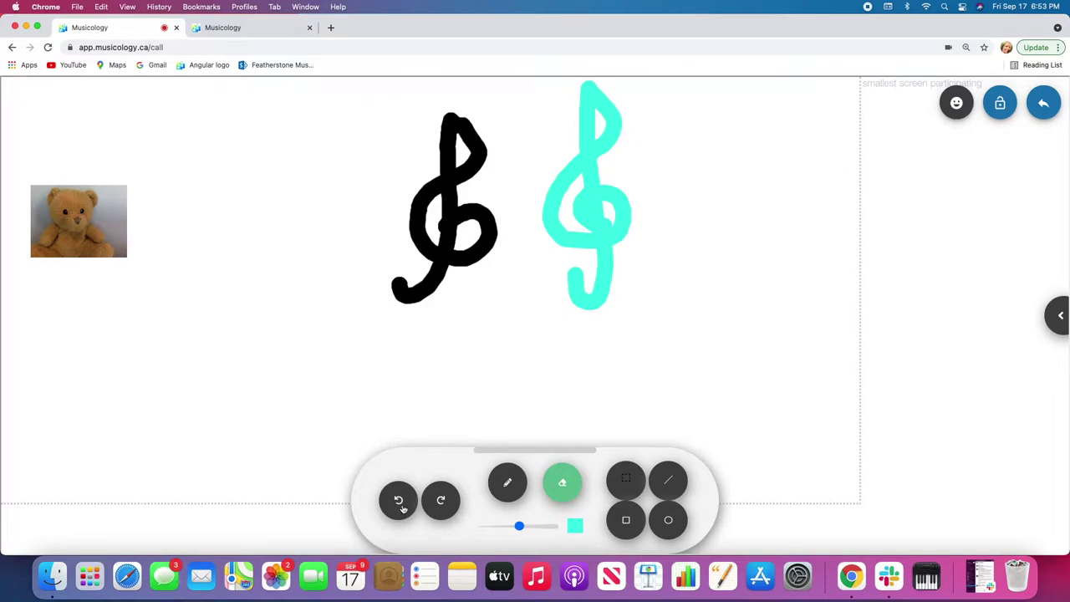
{"action": "left_click", "coordinate": [399, 501]}
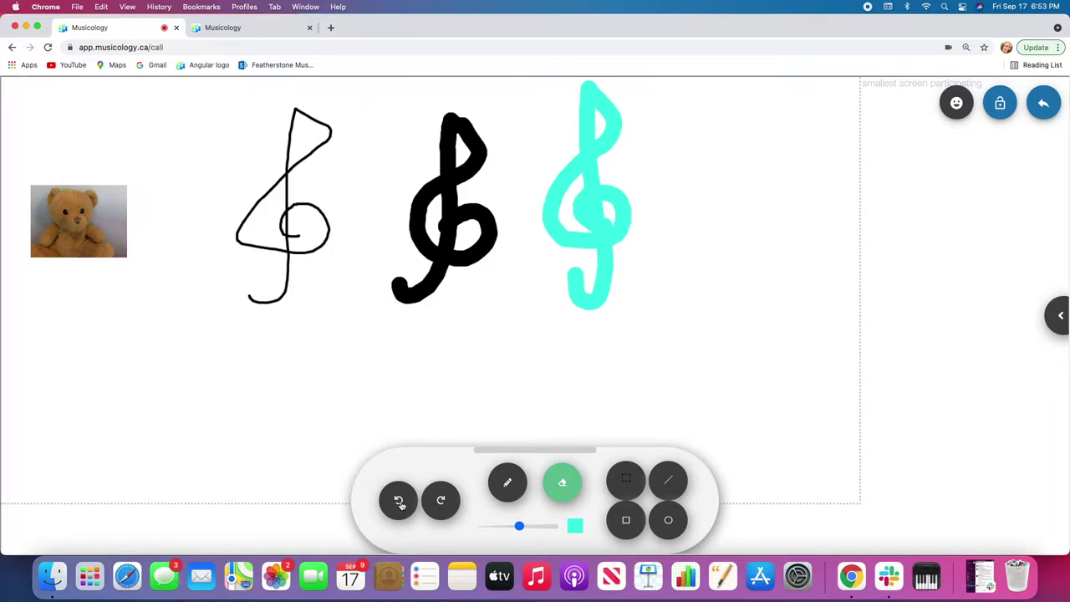
{"action": "left_click", "coordinate": [441, 501]}
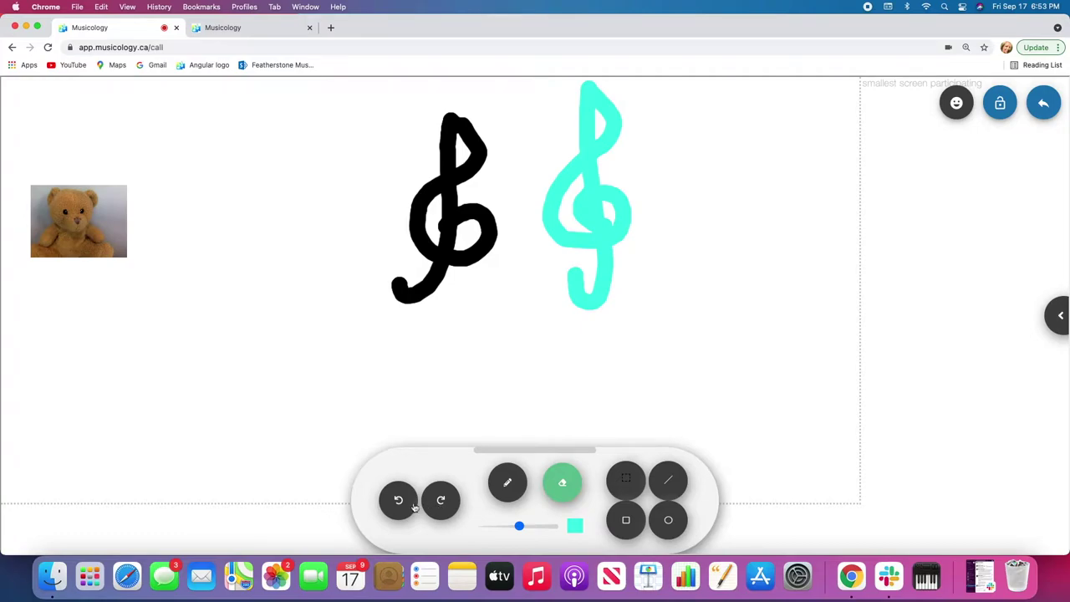
{"action": "left_click", "coordinate": [411, 505]}
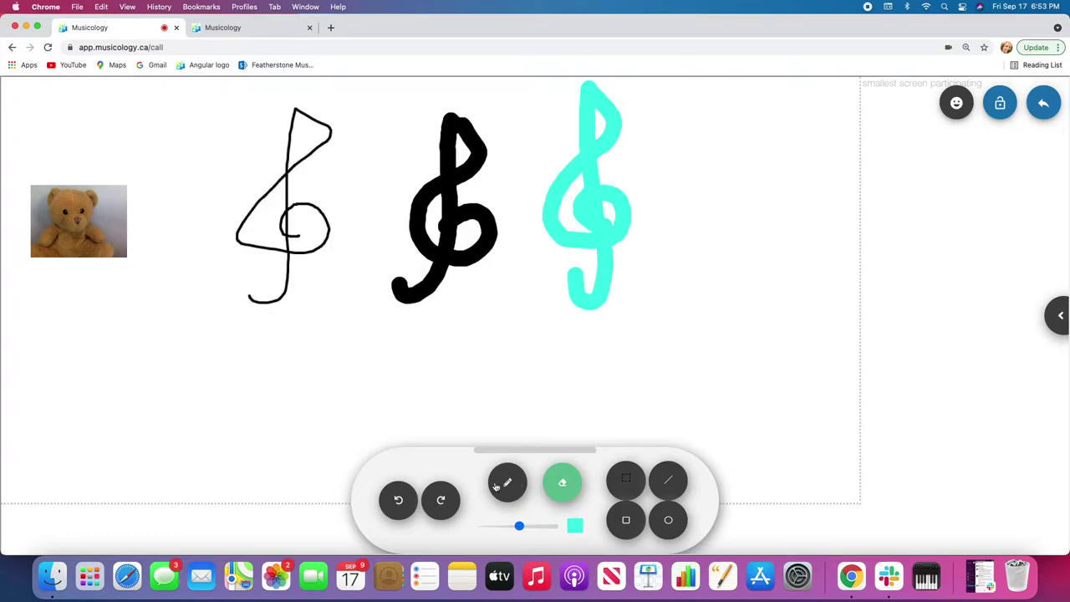
- Select the area around the turquoise treble clef and move it to the lower-right part of the canvas
{"action": "left_click", "coordinate": [495, 489]}
{"action": "left_click", "coordinate": [628, 482]}
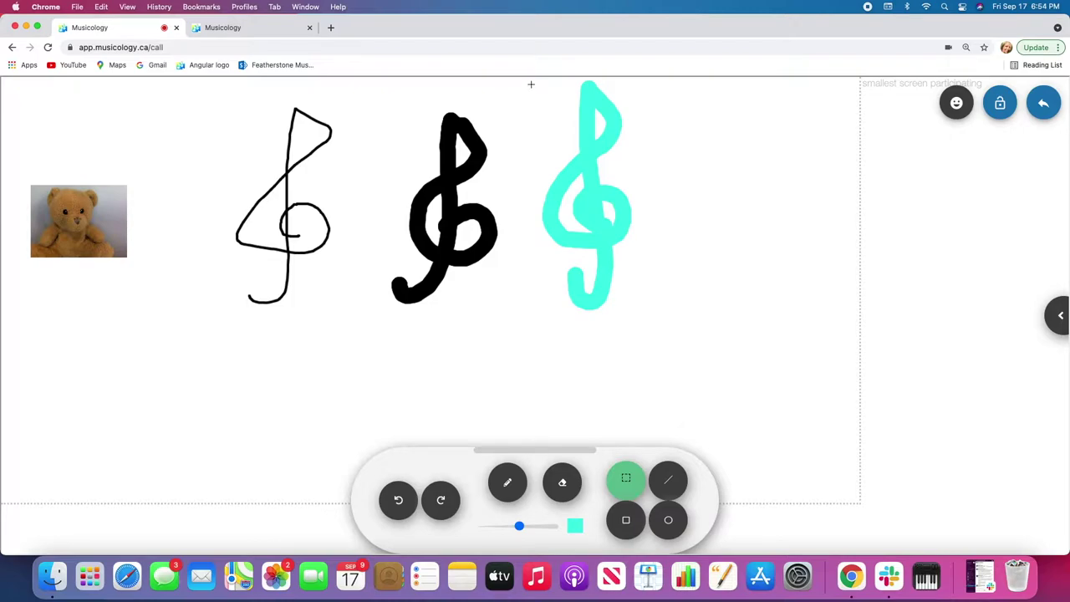
{"action": "left_click_drag", "start_coordinate": [531, 84], "coordinate": [678, 302]}
{"action": "left_click_drag", "start_coordinate": [650, 223], "coordinate": [817, 392]}
{"action": "left_click", "coordinate": [821, 291]}
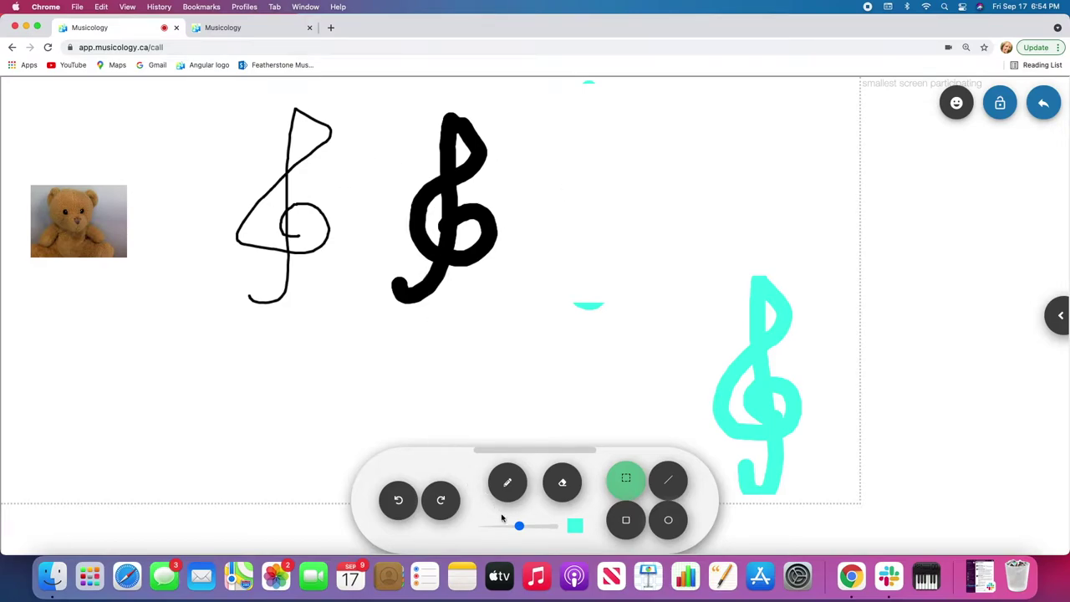
- Draw a dot above the turquoise clef at maximum stroke thickness, then move it beside the thick black clef
{"action": "left_click_drag", "start_coordinate": [519, 525], "coordinate": [554, 527]}
{"action": "left_click", "coordinate": [507, 482]}
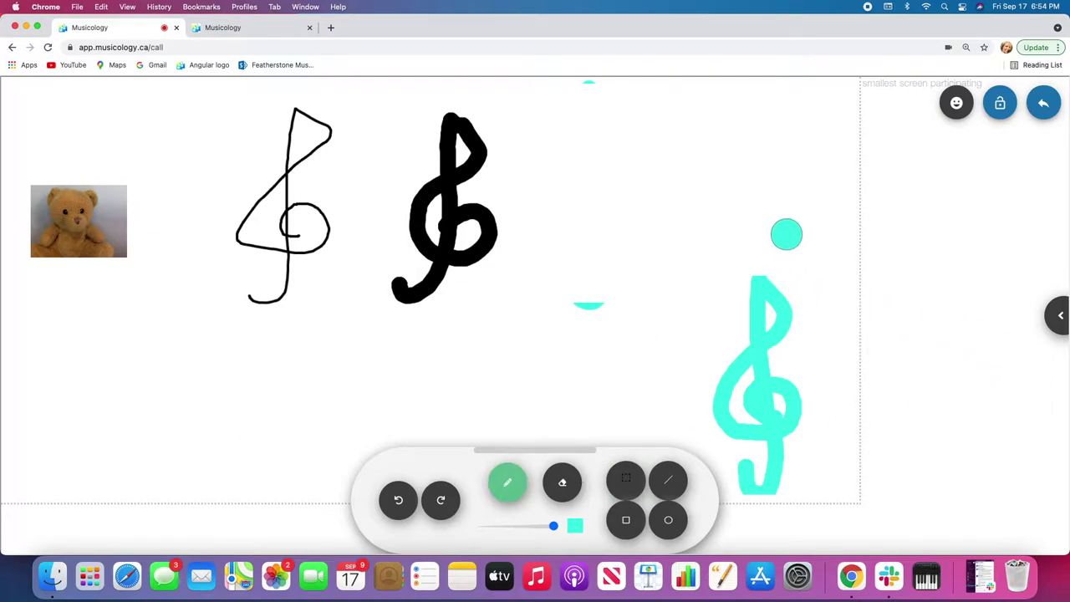
{"action": "left_click", "coordinate": [628, 482]}
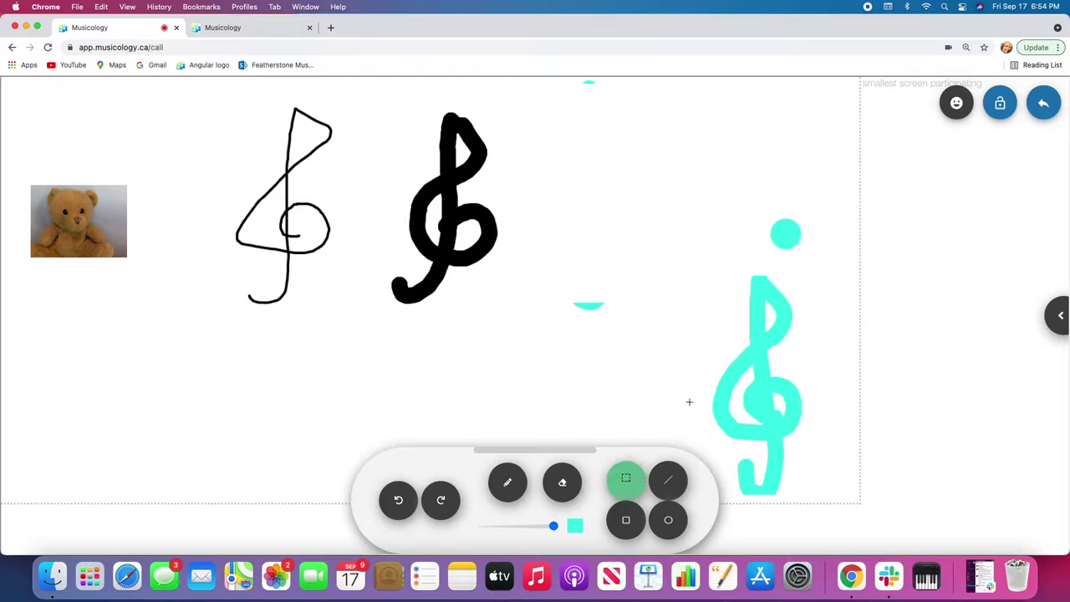
{"action": "left_click_drag", "start_coordinate": [749, 209], "coordinate": [559, 257]}
{"action": "left_click", "coordinate": [544, 236]}
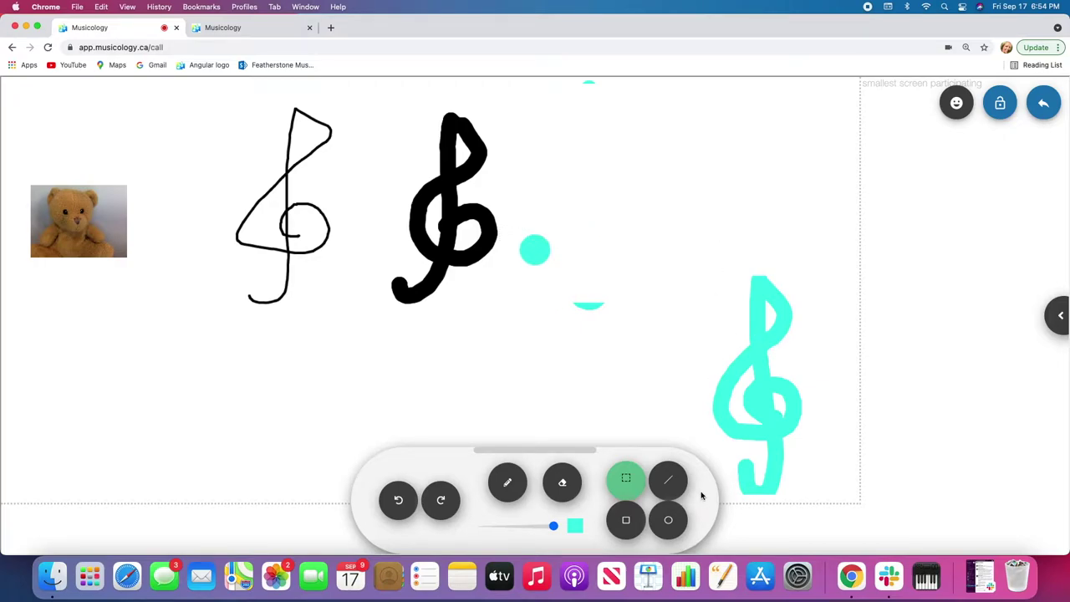
- Draw two thick parallel horizontal lines below the treble clefs with the straight line tool
{"action": "left_click", "coordinate": [669, 480]}
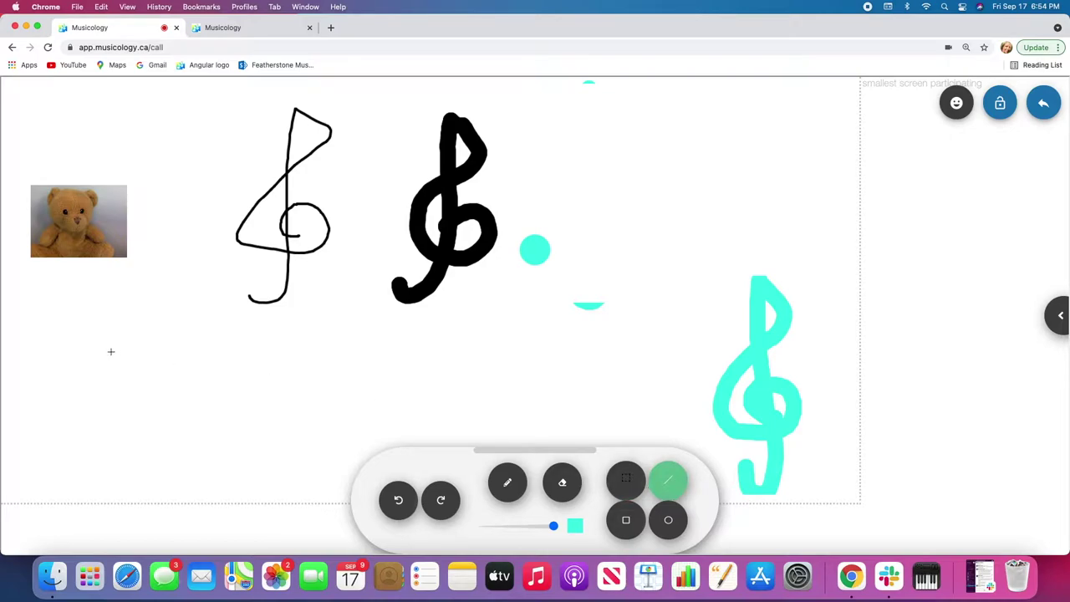
{"action": "left_click_drag", "start_coordinate": [105, 361], "coordinate": [245, 366]}
{"action": "left_click_drag", "start_coordinate": [582, 351], "coordinate": [694, 362]}
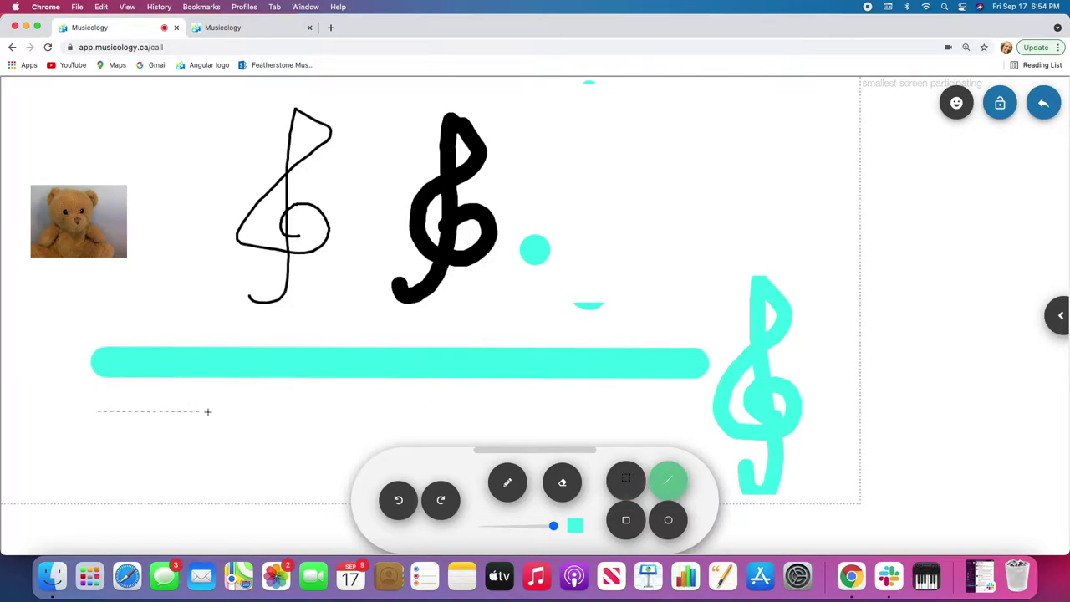
{"action": "left_click_drag", "start_coordinate": [685, 403], "coordinate": [686, 410]}
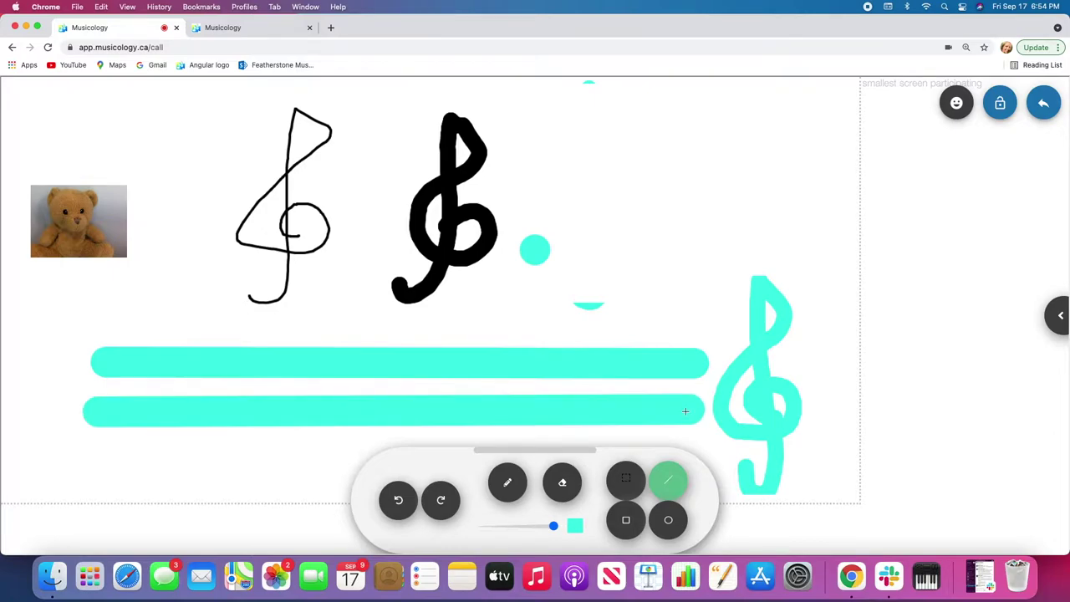
- Reduce the stroke thickness and draw three circles across the upper part of the whiteboard
{"action": "left_click_drag", "start_coordinate": [555, 526], "coordinate": [509, 529]}
{"action": "left_click", "coordinate": [669, 522]}
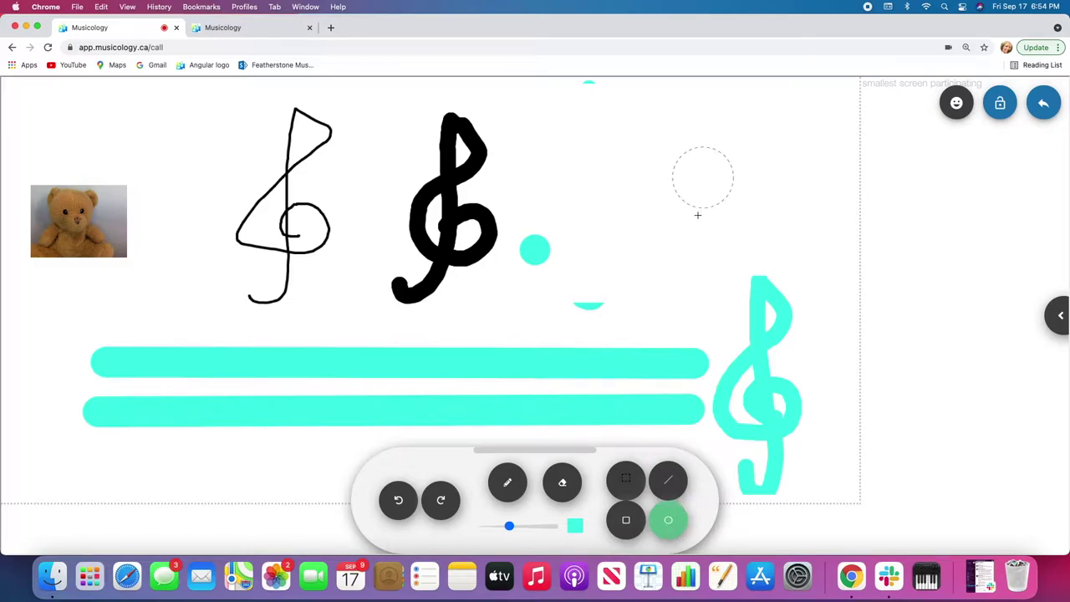
{"action": "left_click_drag", "start_coordinate": [697, 215], "coordinate": [695, 236]}
{"action": "left_click_drag", "start_coordinate": [556, 135], "coordinate": [545, 193]}
{"action": "left_click_drag", "start_coordinate": [365, 141], "coordinate": [348, 190]}
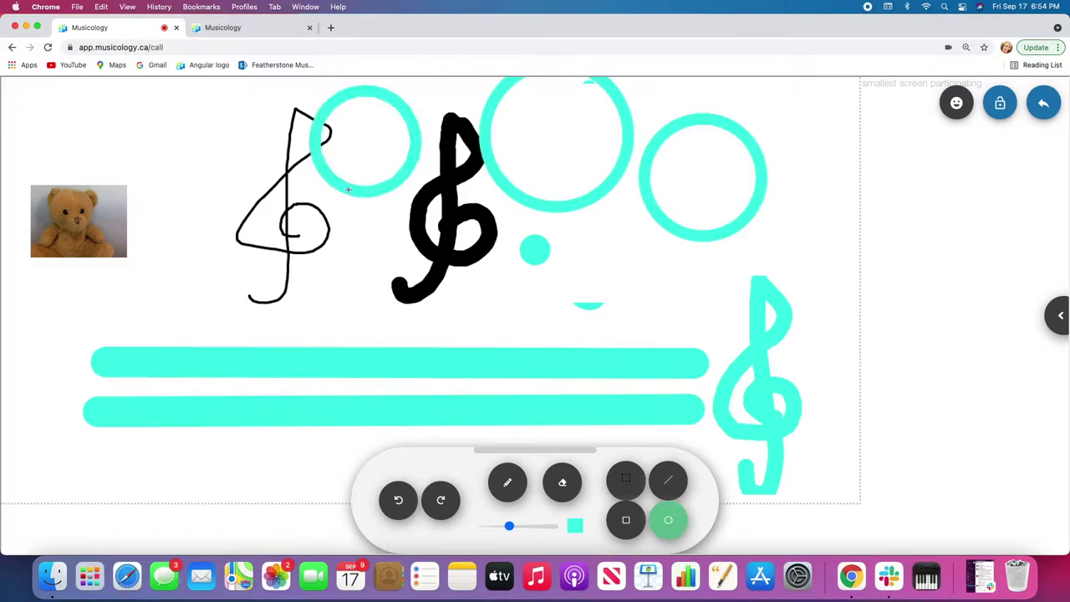
- Draw a wide rectangle across the black treble clefs and the circles
{"action": "left_click", "coordinate": [625, 520]}
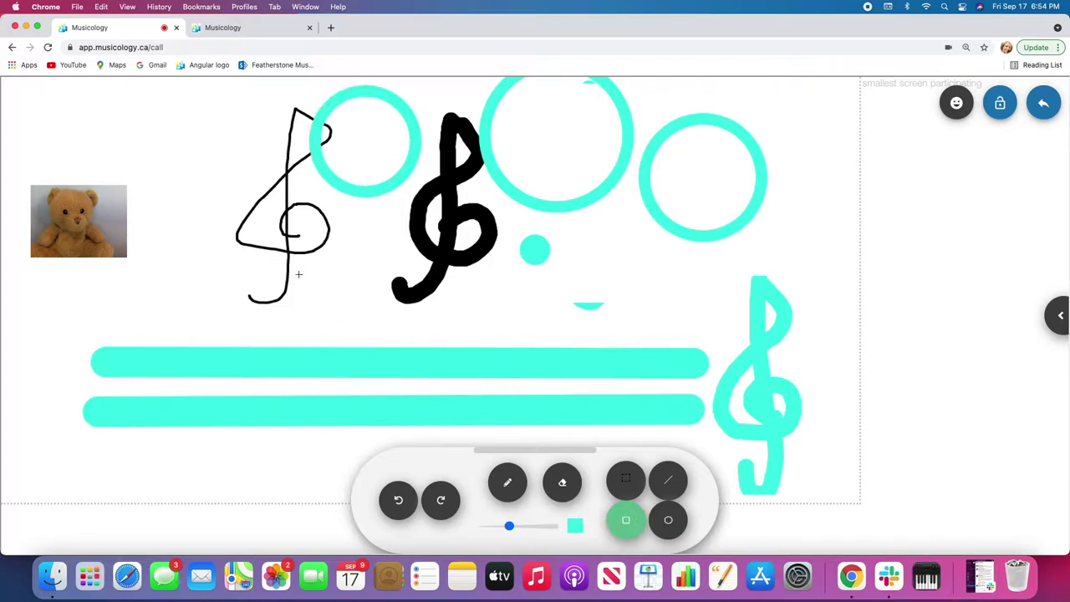
{"action": "left_click_drag", "start_coordinate": [162, 222], "coordinate": [459, 250]}
{"action": "left_click_drag", "start_coordinate": [684, 248], "coordinate": [747, 249]}
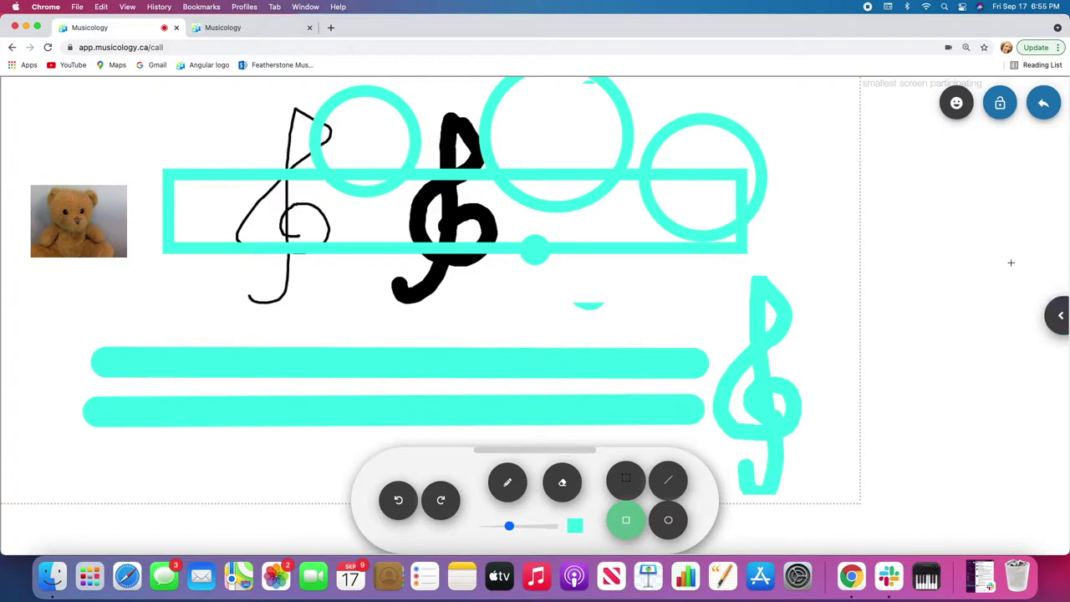
- Expand the additional whiteboard options and clear all drawings from the whiteboard
{"action": "left_click", "coordinate": [1060, 317]}
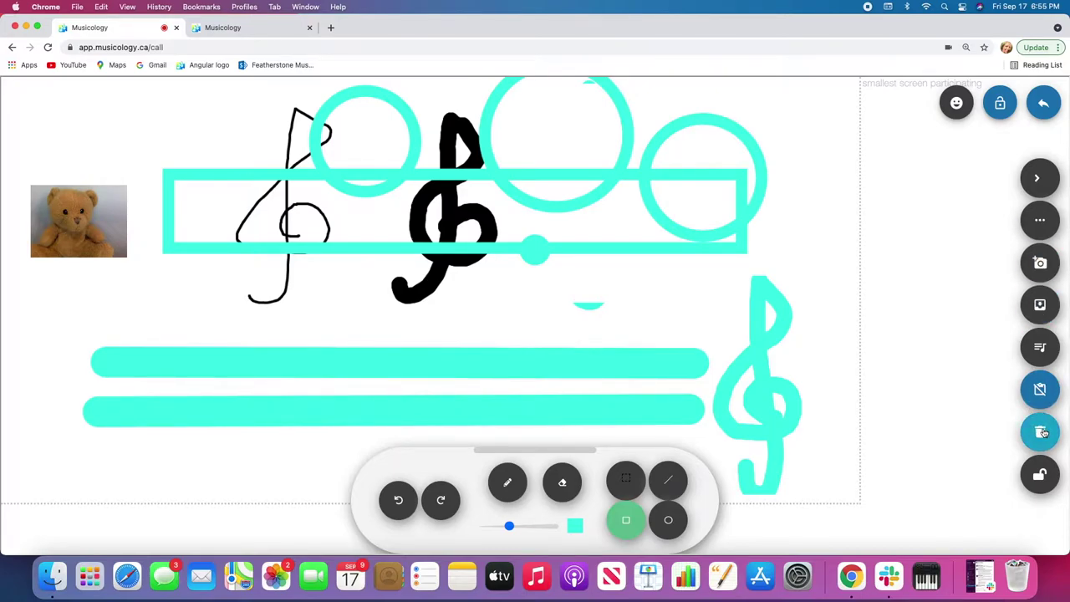
{"action": "left_click", "coordinate": [1041, 432]}
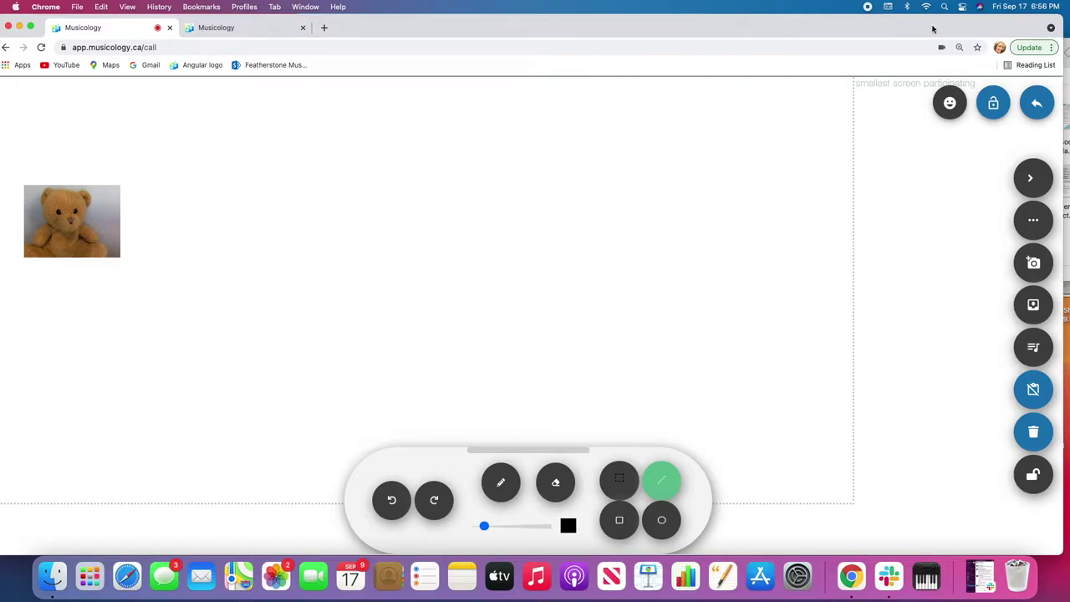
- Import MMS_ActivitySheets.pdf from the Finder window into the whiteboard, moving the browser window aside and back
{"action": "left_click_drag", "start_coordinate": [933, 30], "coordinate": [655, 29]}
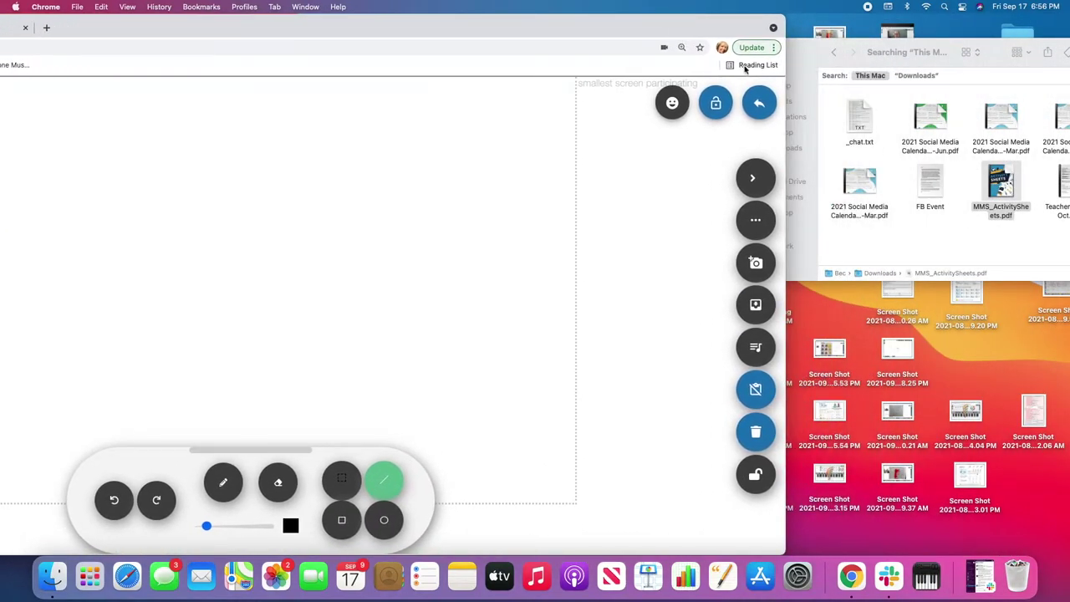
{"action": "left_click_drag", "start_coordinate": [1002, 186], "coordinate": [226, 214]}
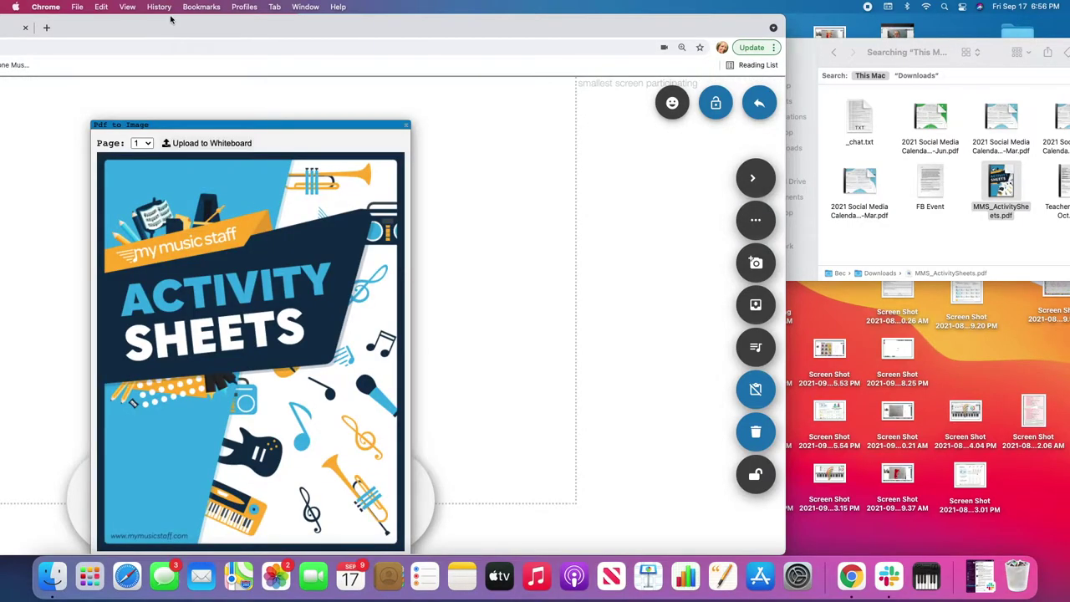
{"action": "left_click_drag", "start_coordinate": [171, 19], "coordinate": [456, 28]}
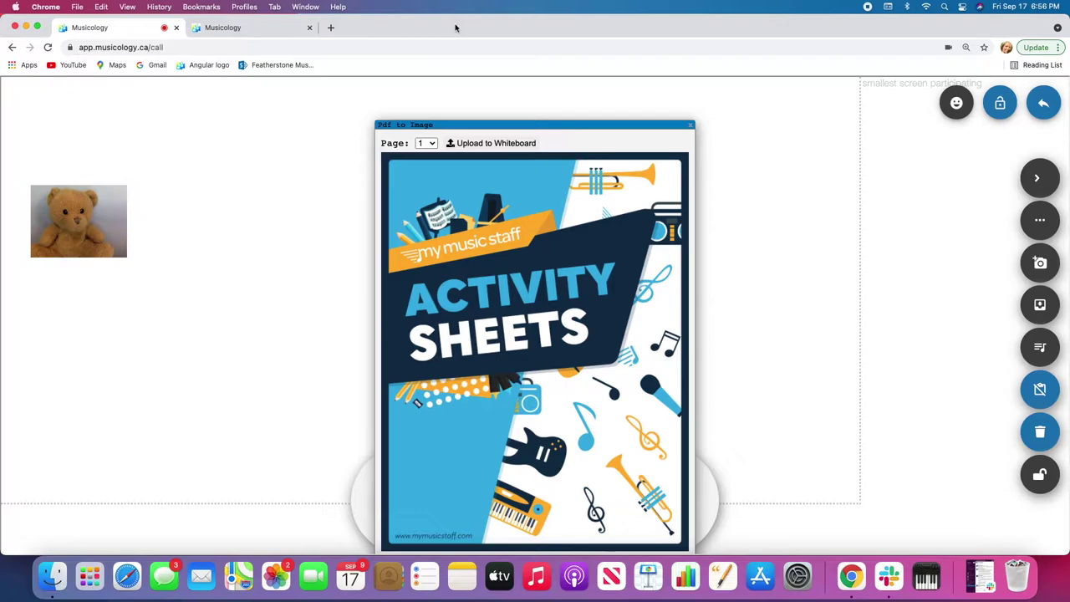
- Choose page 10, the Spelling Bee worksheet, and upload it to the whiteboard
{"action": "left_click", "coordinate": [434, 144]}
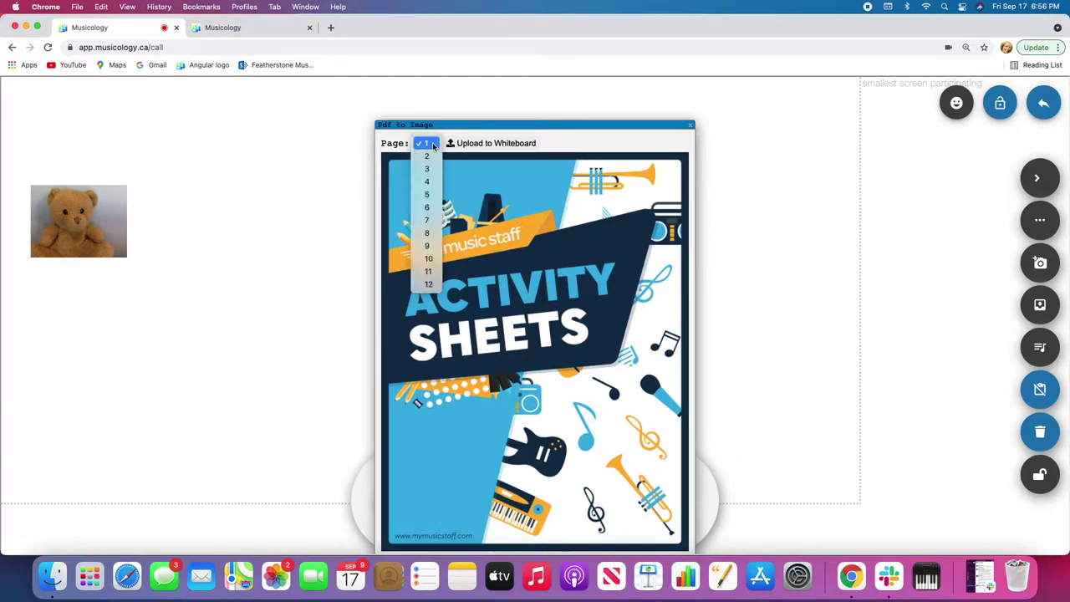
{"action": "left_click", "coordinate": [429, 259]}
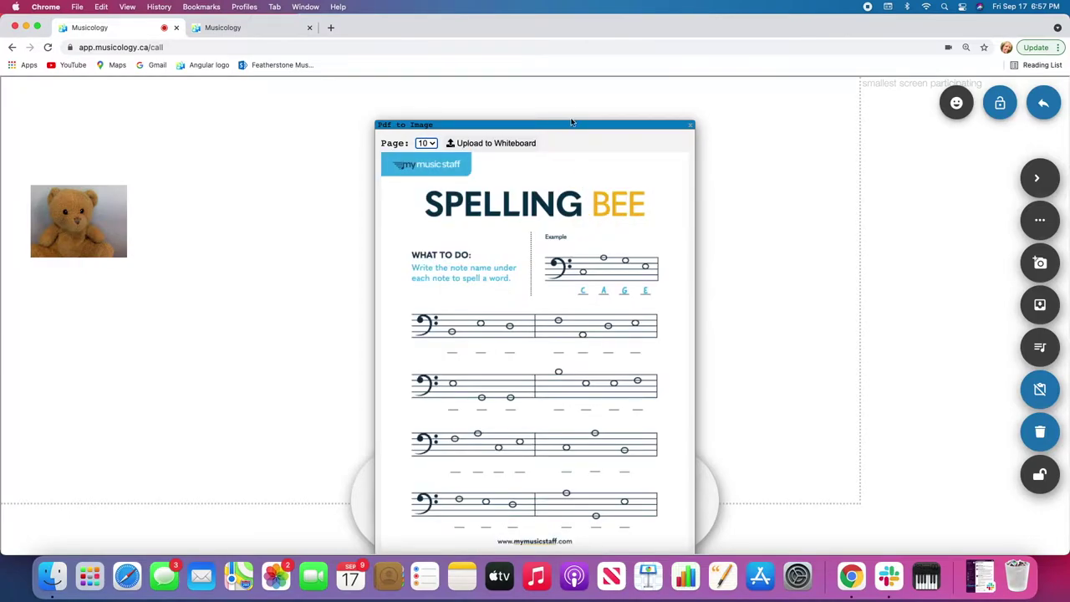
{"action": "left_click", "coordinate": [586, 147]}
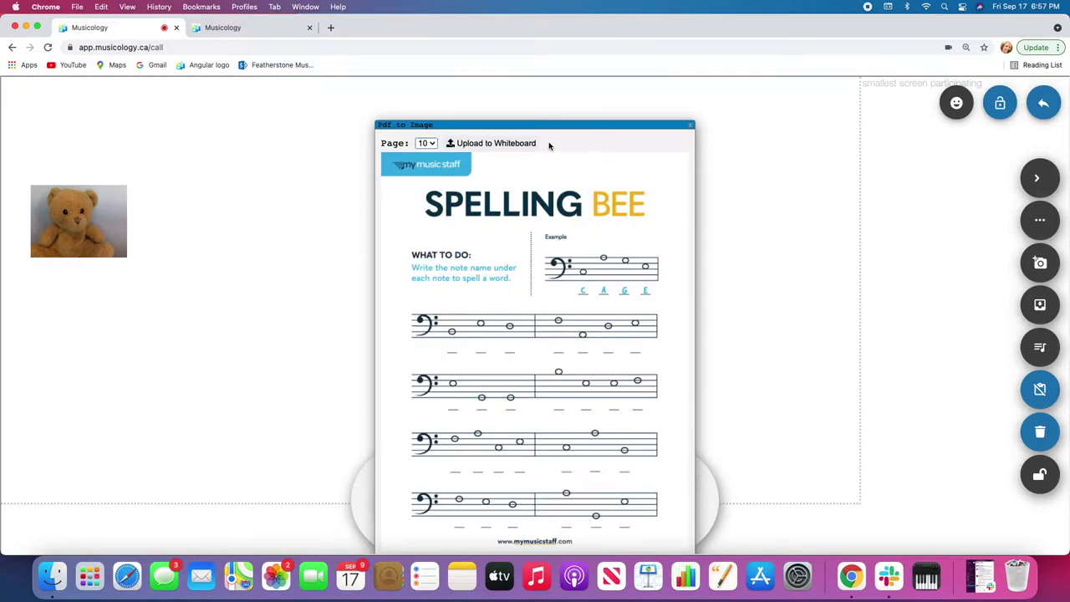
{"action": "left_click", "coordinate": [504, 145]}
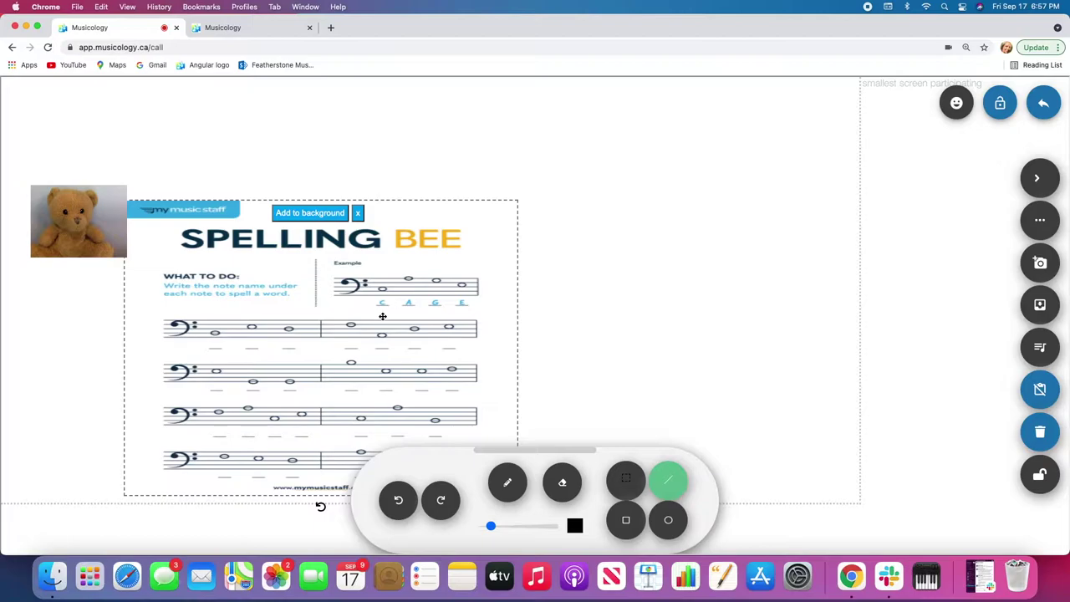
- Move the Spelling Bee worksheet to the canvas's upper-left corner and the teddy bear video outside the dotted boundary
{"action": "left_click_drag", "start_coordinate": [382, 317], "coordinate": [248, 189]}
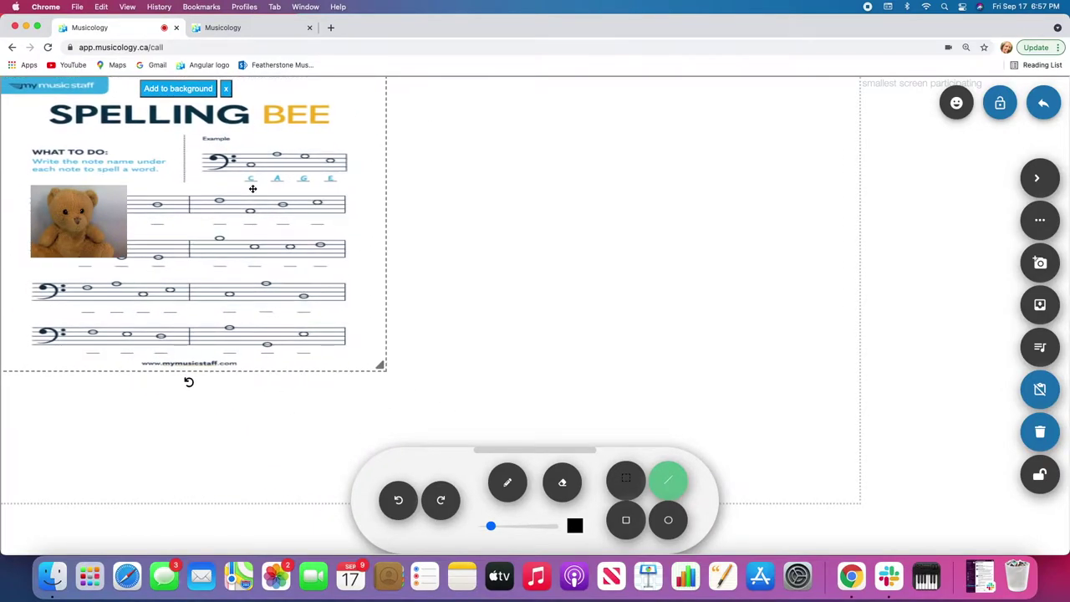
{"action": "left_click_drag", "start_coordinate": [70, 223], "coordinate": [921, 185]}
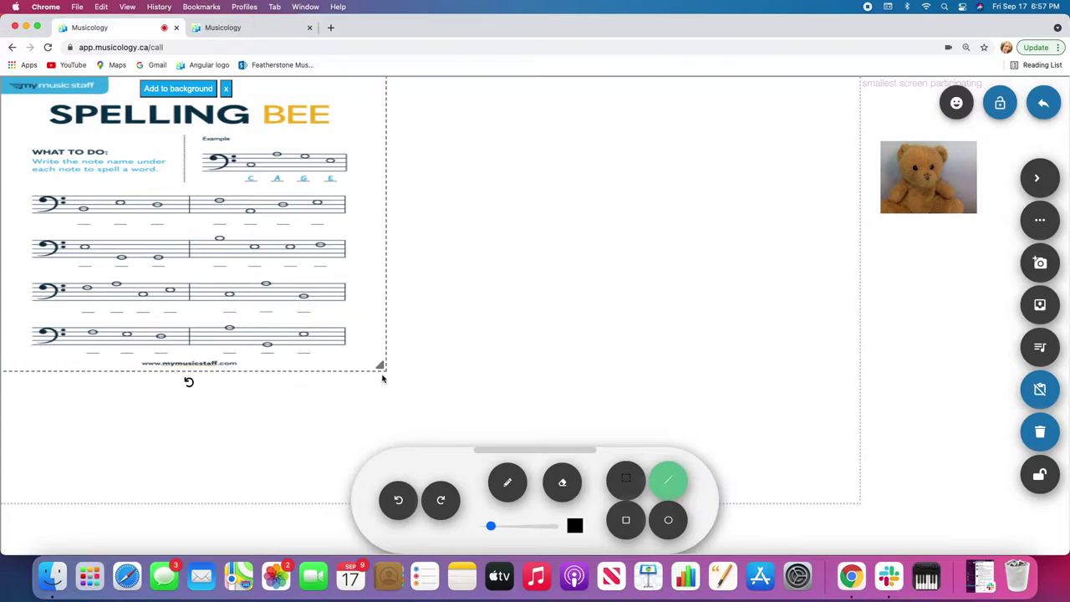
- Stretch the Spelling Bee worksheet down to the dotted boundary's lower edge and add it to the background
{"action": "left_click_drag", "start_coordinate": [381, 365], "coordinate": [377, 500]}
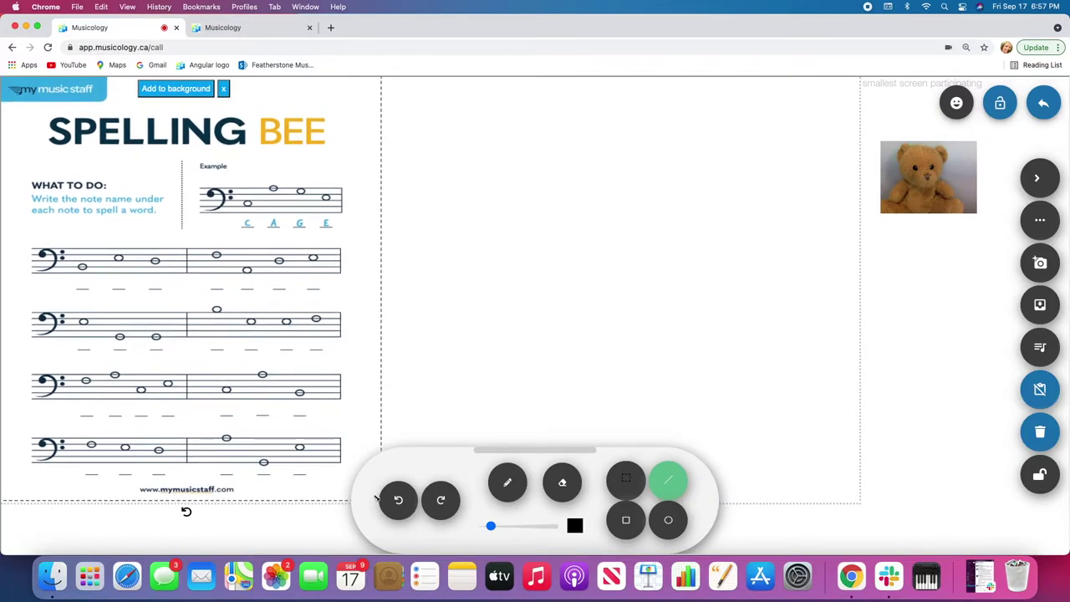
{"action": "left_click", "coordinate": [177, 88]}
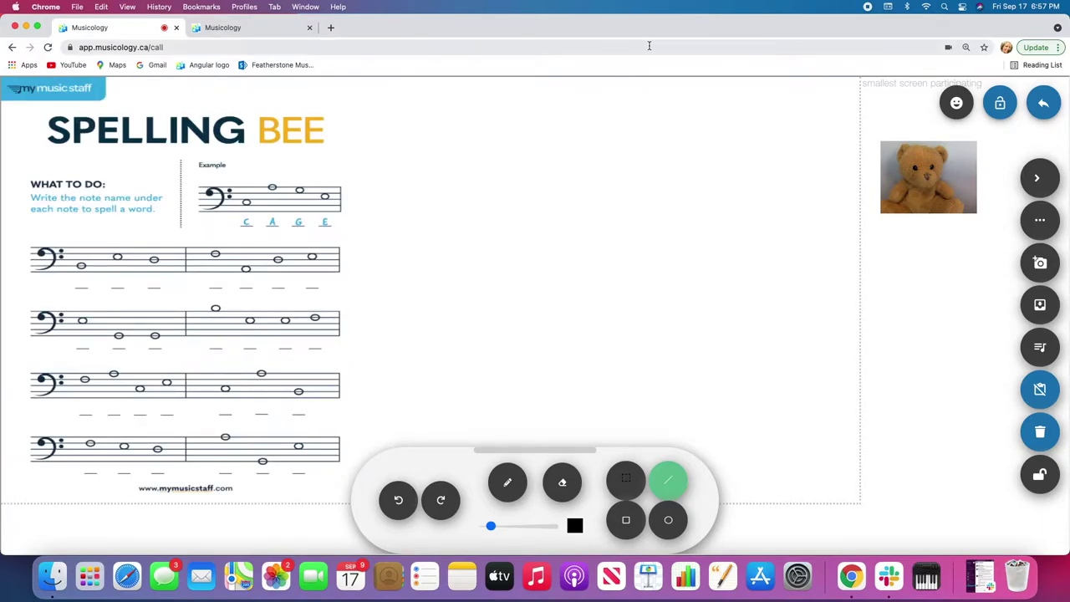
- Import the Dynamics Theory file from the desktop into the whiteboard, moving the browser window aside and back
{"action": "left_click_drag", "start_coordinate": [938, 29], "coordinate": [679, 28]}
{"action": "left_click_drag", "start_coordinate": [926, 52], "coordinate": [1025, 428]}
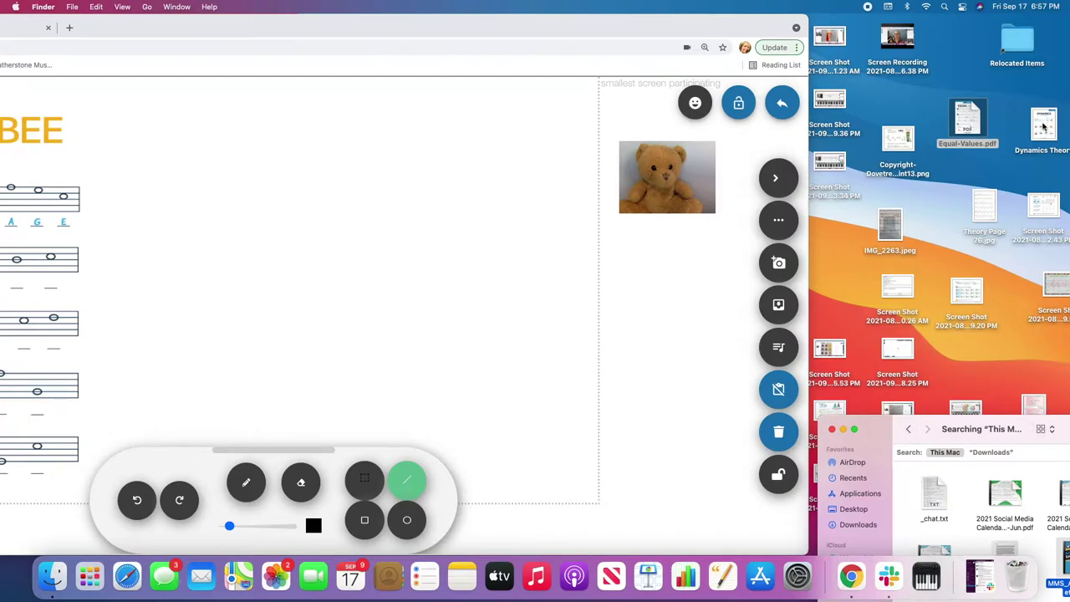
{"action": "left_click_drag", "start_coordinate": [1046, 127], "coordinate": [258, 214]}
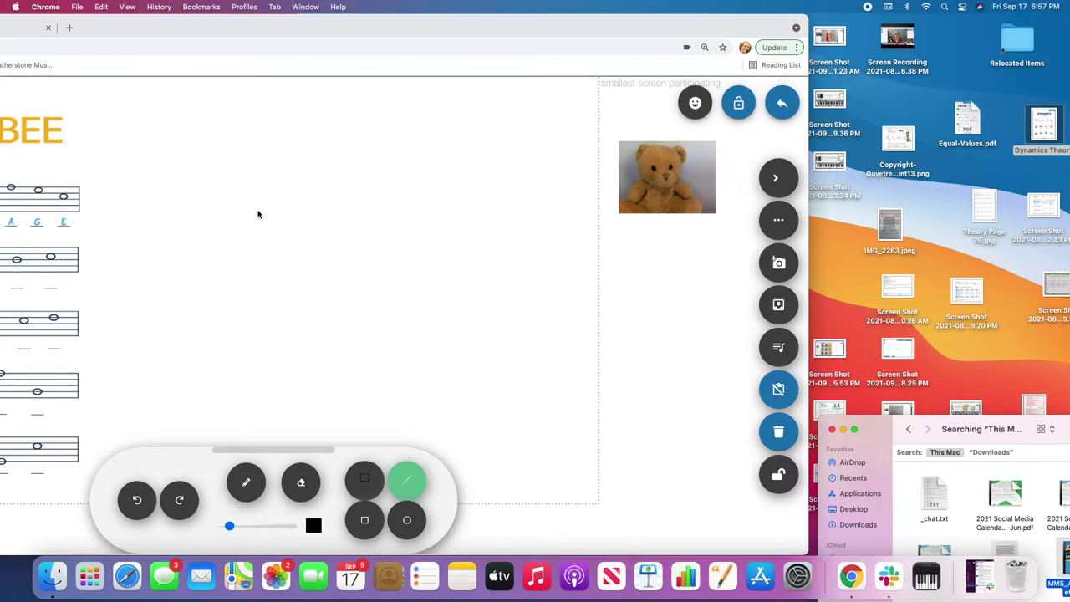
{"action": "double_click", "coordinate": [195, 34]}
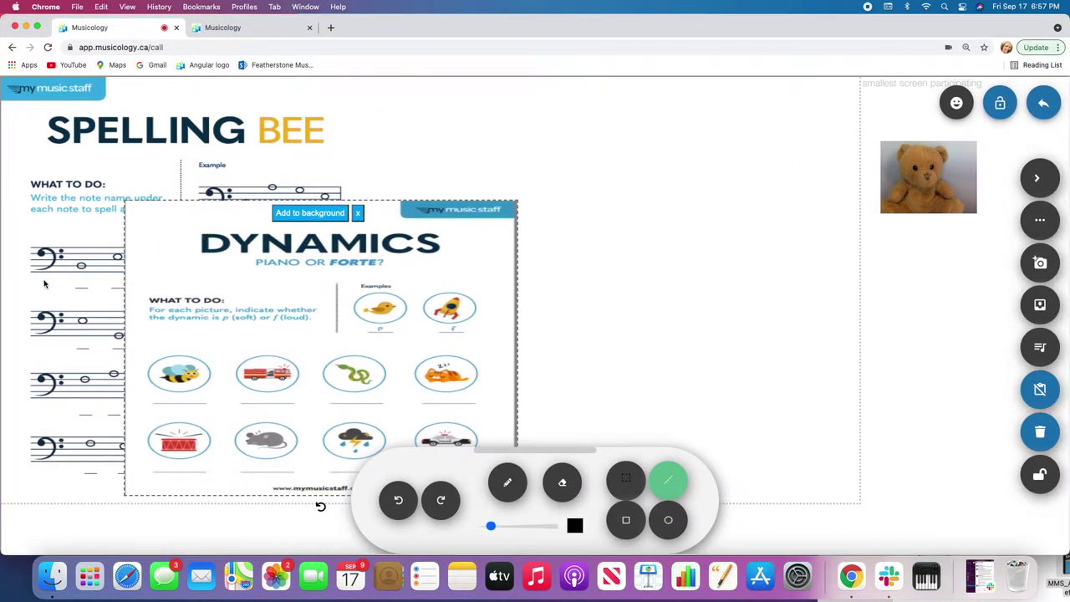
- Fit the Dynamics worksheet into the space beside Spelling Bee, add it to the background and switch to the pencil
{"action": "left_click_drag", "start_coordinate": [275, 299], "coordinate": [535, 176]}
{"action": "left_click_drag", "start_coordinate": [776, 369], "coordinate": [845, 499]}
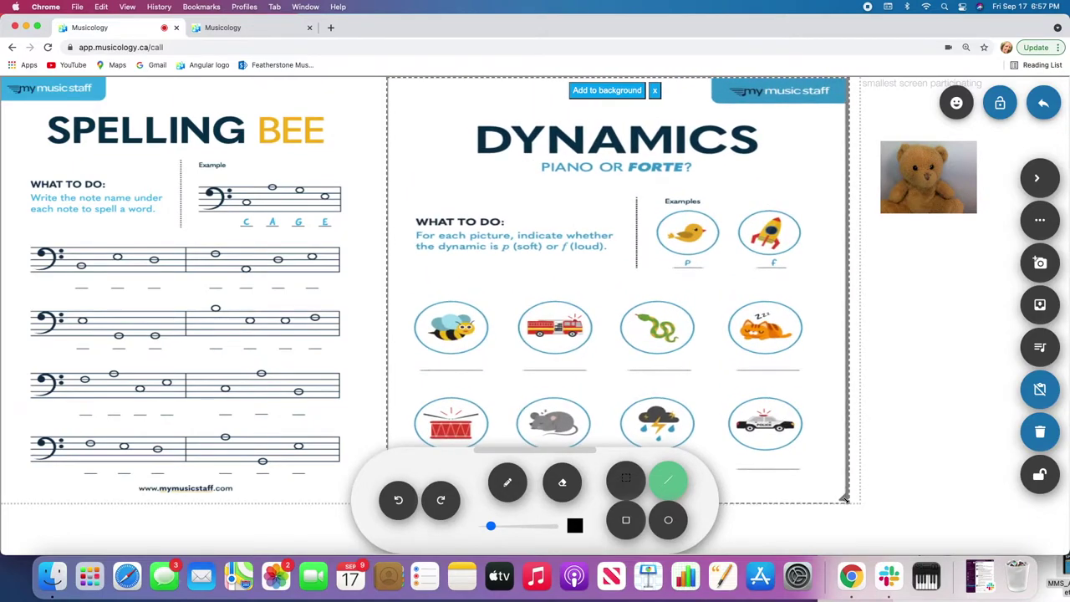
{"action": "left_click", "coordinate": [608, 90]}
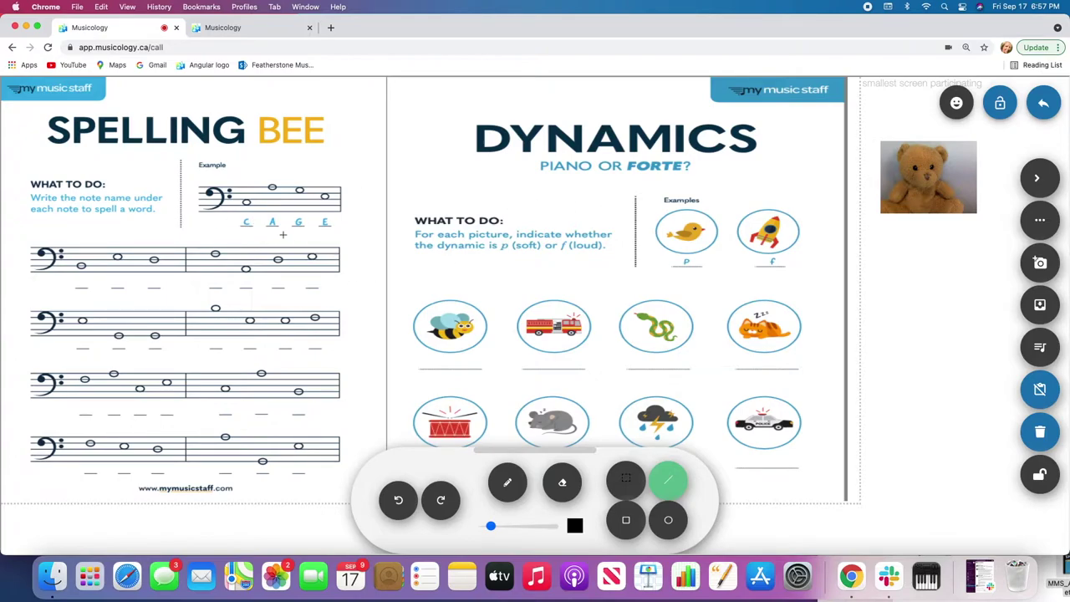
{"action": "left_click", "coordinate": [506, 485]}
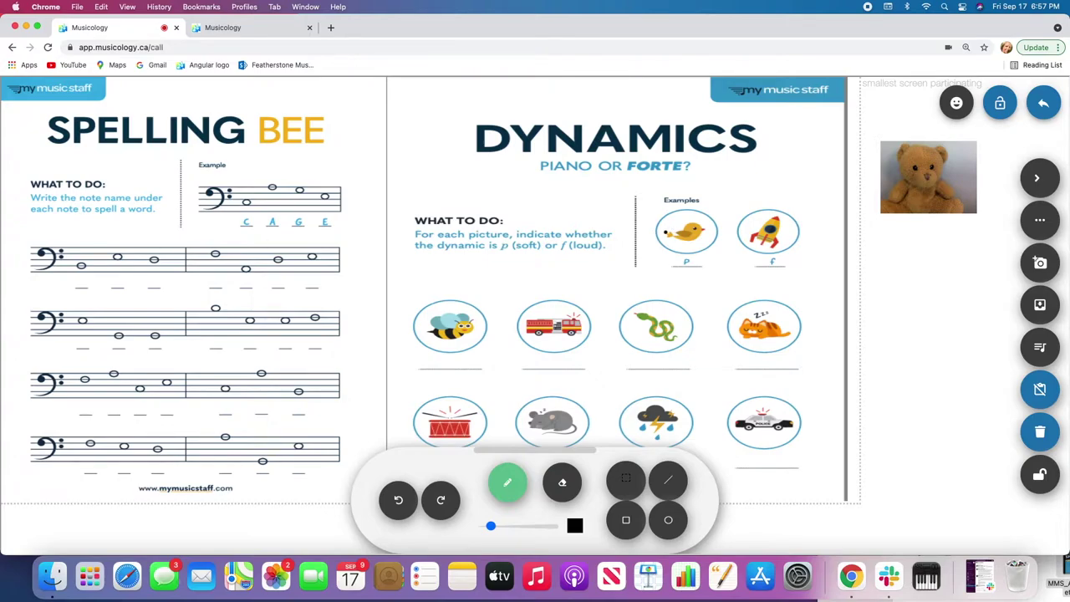
- Save the whiteboard under the name "Theory multi page"
{"action": "left_click", "coordinate": [1043, 306]}
{"action": "left_click", "coordinate": [614, 309]}
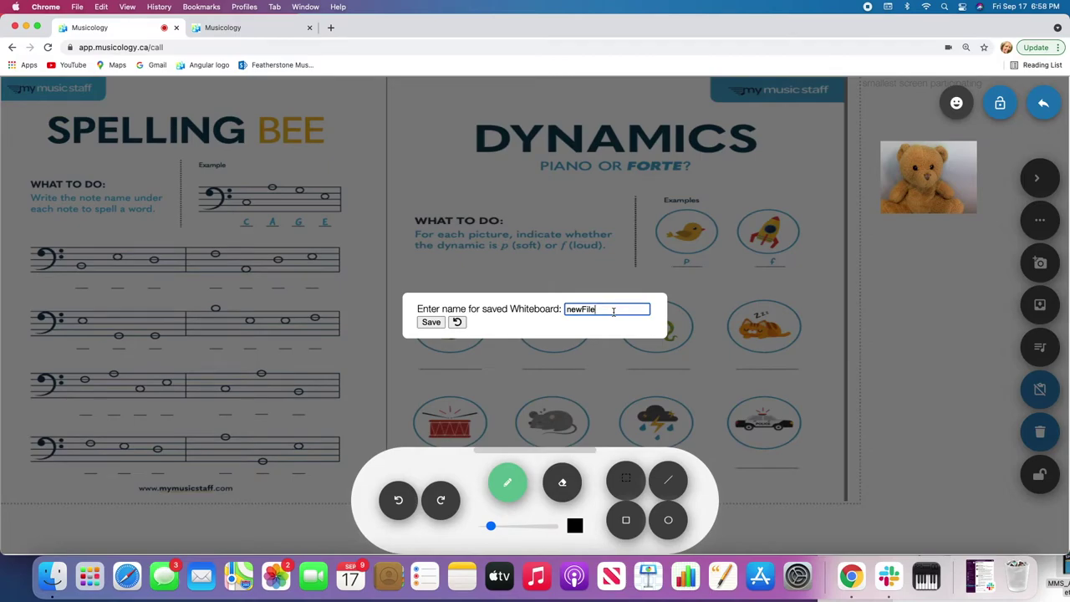
{"action": "double_click", "coordinate": [613, 310]}
{"action": "type", "text": "Theory multi page"}
{"action": "left_click", "coordinate": [428, 323]}
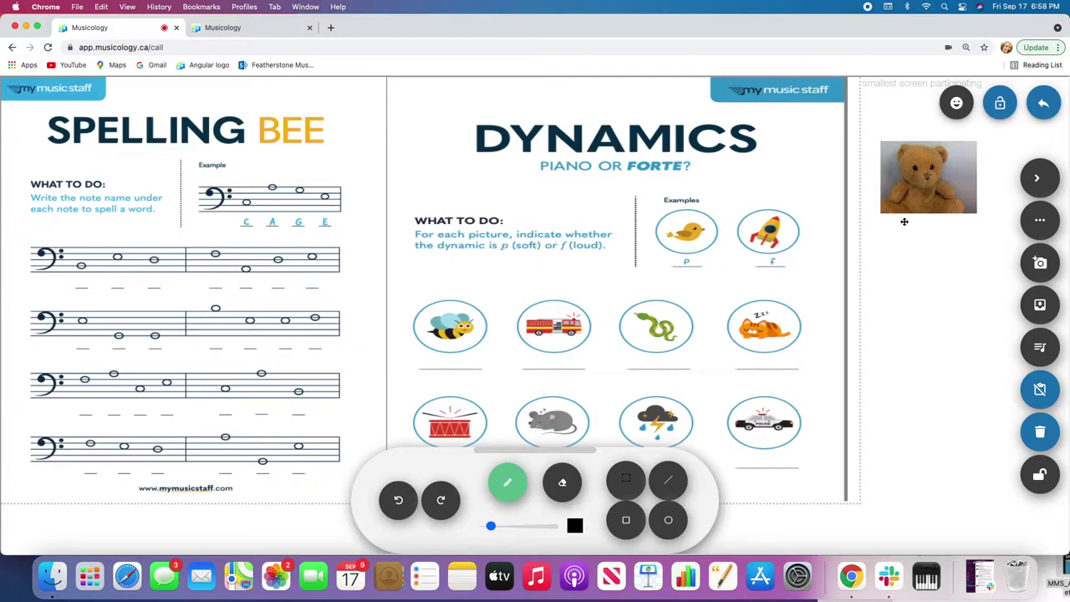
- Clear the whole whiteboard and load the saved "Theory multi page.png" onto it
{"action": "left_click", "coordinate": [1040, 432]}
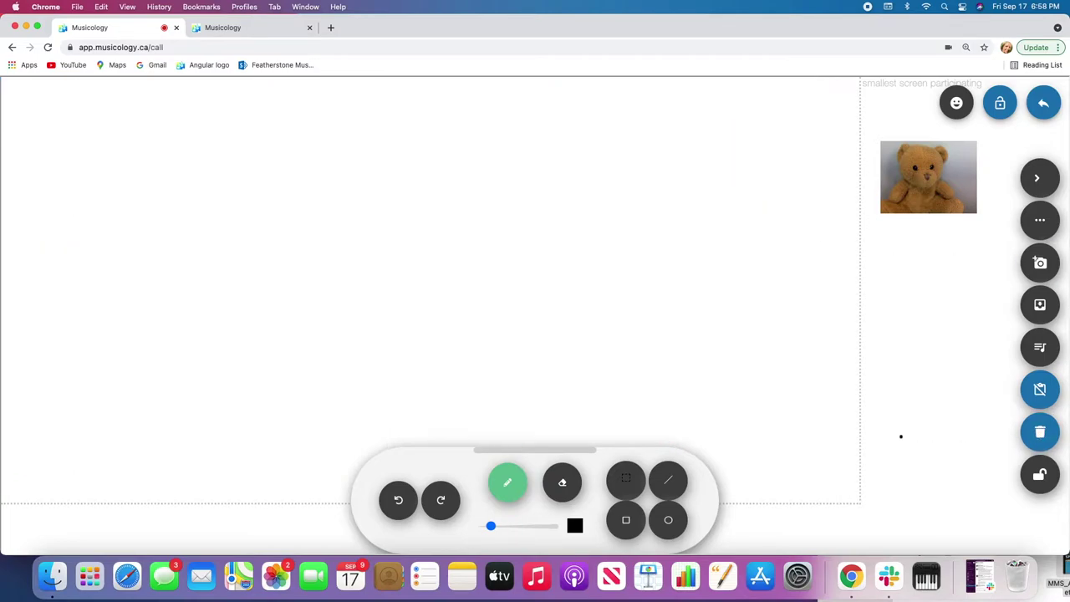
{"action": "left_click", "coordinate": [1040, 220]}
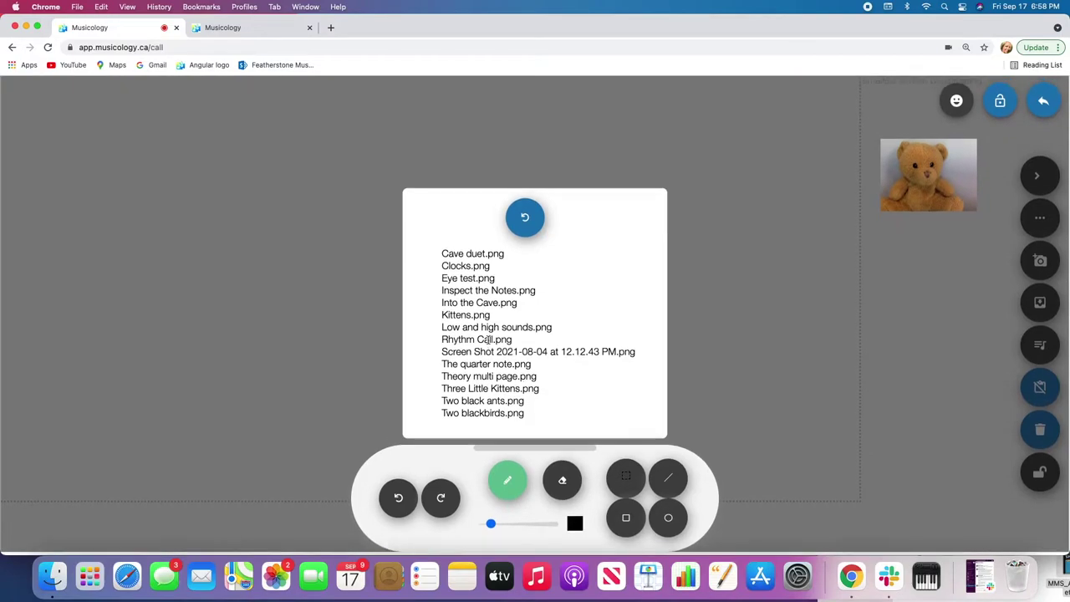
{"action": "left_click", "coordinate": [489, 378]}
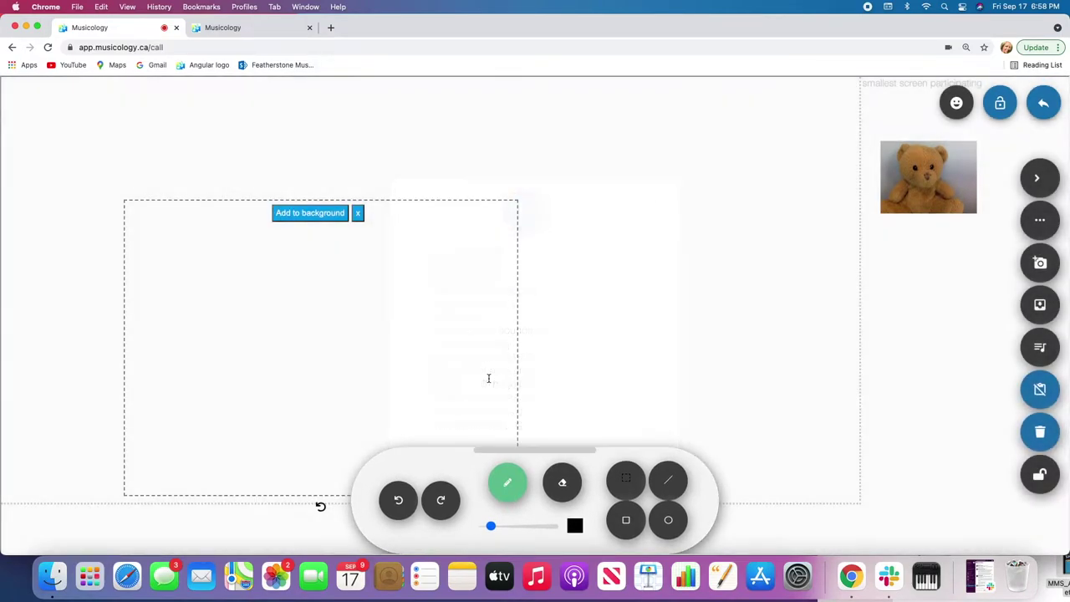
- Move the loaded two-worksheet image to the canvas's upper-left corner, stretch it to the dotted boundary and add it to the background
{"action": "left_click_drag", "start_coordinate": [327, 349], "coordinate": [201, 227]}
{"action": "left_click_drag", "start_coordinate": [387, 370], "coordinate": [850, 498]}
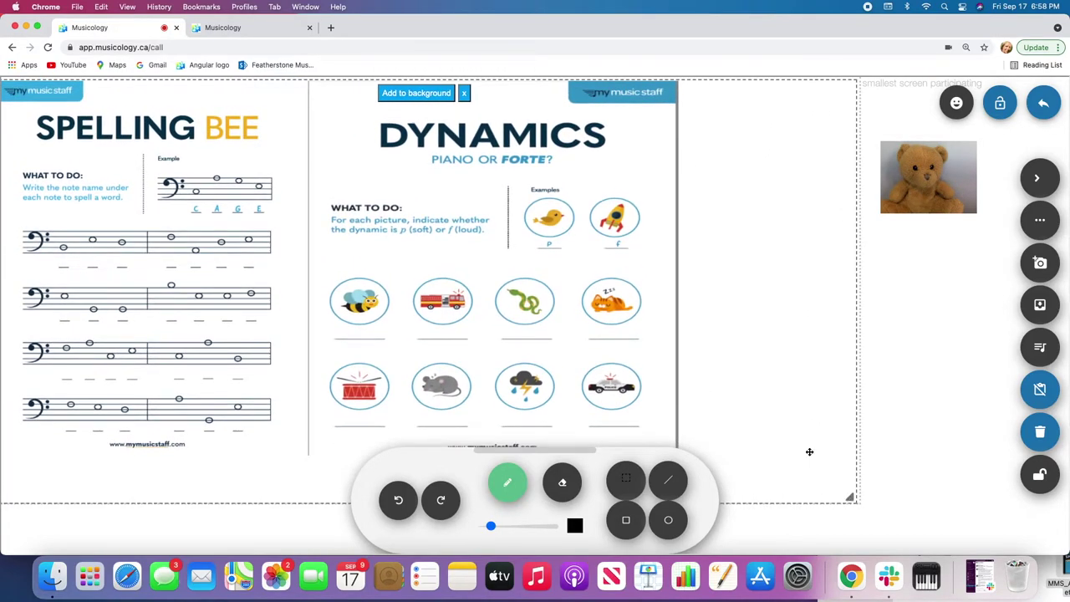
{"action": "left_click", "coordinate": [411, 96]}
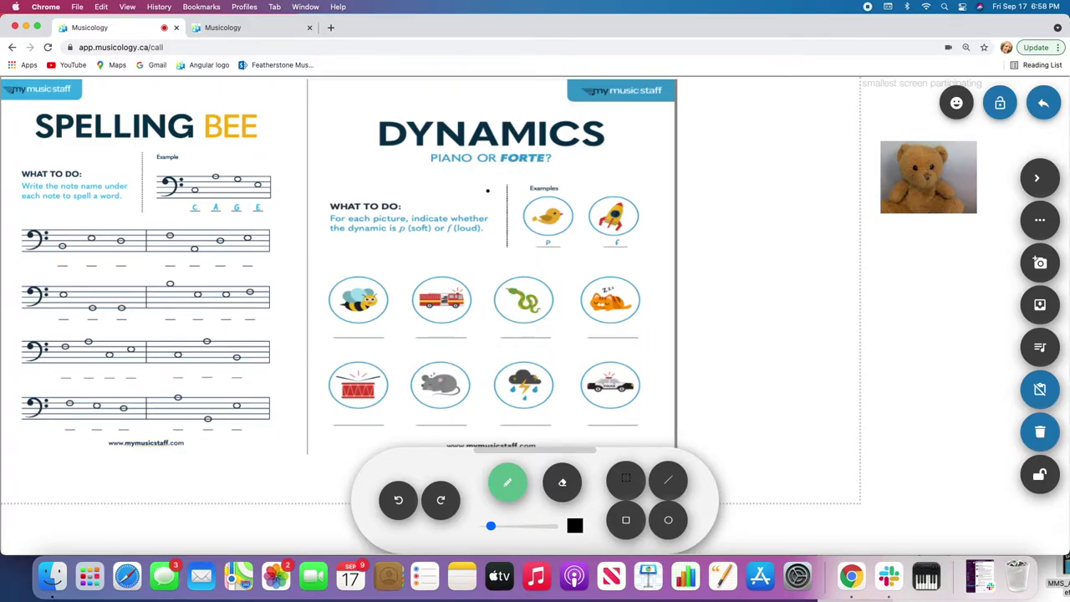
- Scribble large freehand loops across both worksheets and clear only the drawings, keeping the background
{"action": "mouse_move", "coordinate": [485, 198]}
{"action": "left_mouse_down"}
{"action": "mouse_move", "coordinate": [166, 251]}
{"action": "mouse_move", "coordinate": [192, 339]}
{"action": "mouse_move", "coordinate": [721, 293]}
{"action": "mouse_move", "coordinate": [493, 250]}
{"action": "mouse_move", "coordinate": [635, 316]}
{"action": "mouse_move", "coordinate": [704, 249]}
{"action": "left_mouse_up"}
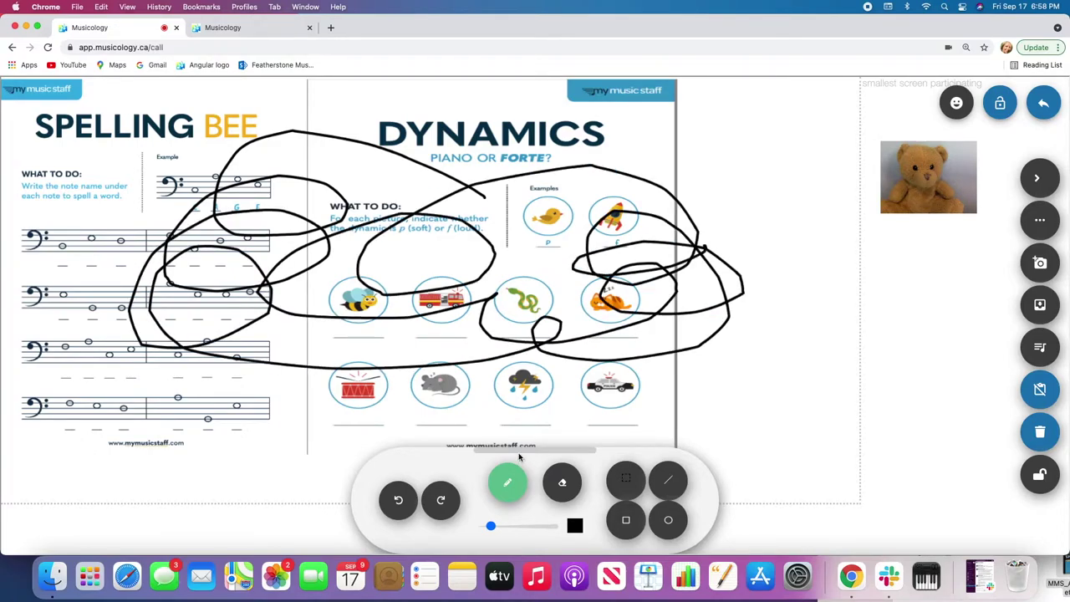
{"action": "mouse_move", "coordinate": [277, 184]}
{"action": "left_mouse_down"}
{"action": "mouse_move", "coordinate": [34, 247]}
{"action": "mouse_move", "coordinate": [276, 292]}
{"action": "mouse_move", "coordinate": [408, 368]}
{"action": "left_mouse_up"}
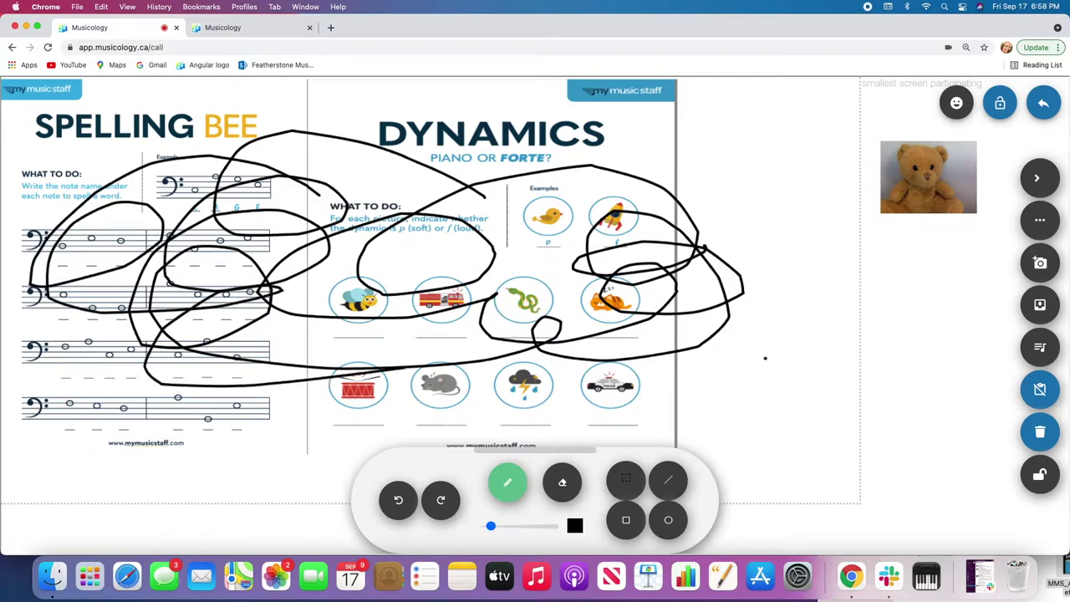
{"action": "left_click", "coordinate": [1040, 391]}
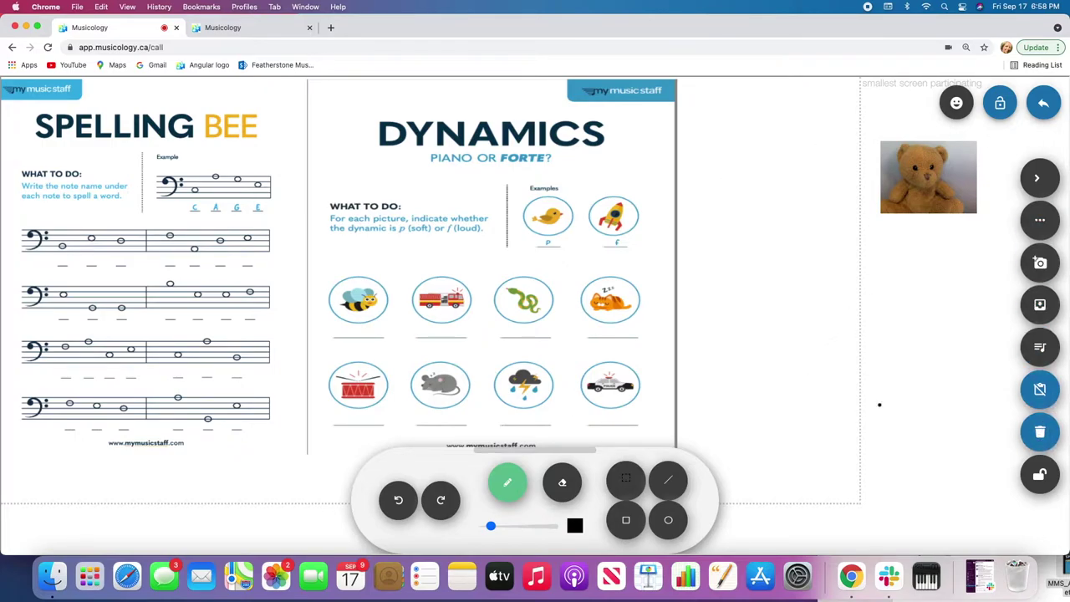
- Replace the worksheets with a stamped grand staff image, reduce it to fit inside the dotted boundary's width, and collapse the drawing toolbar
{"action": "left_click", "coordinate": [1040, 431]}
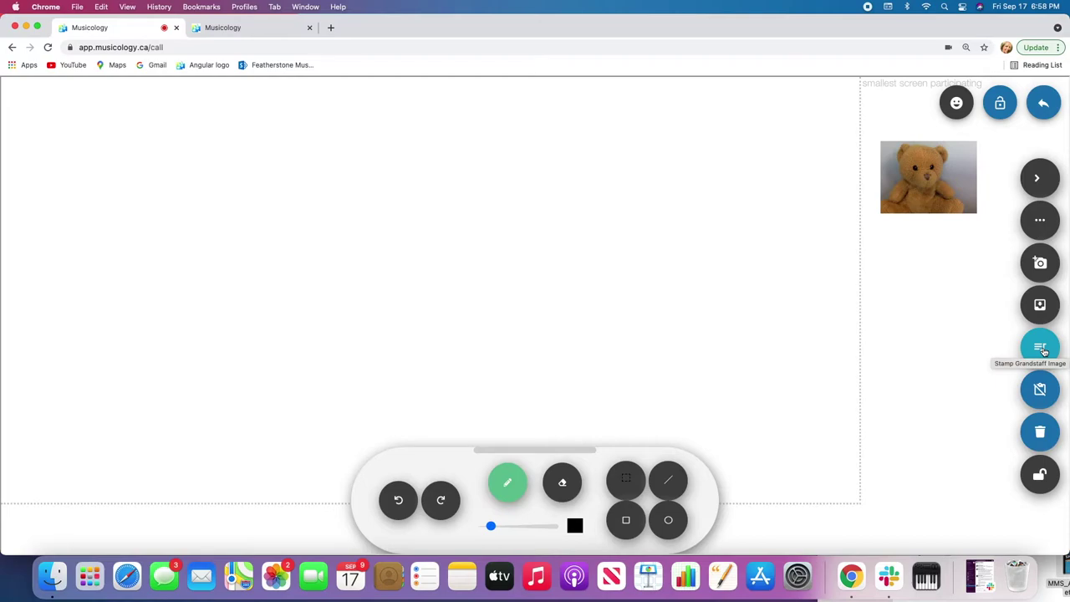
{"action": "left_click", "coordinate": [1043, 352]}
{"action": "left_click_drag", "start_coordinate": [717, 345], "coordinate": [544, 223]}
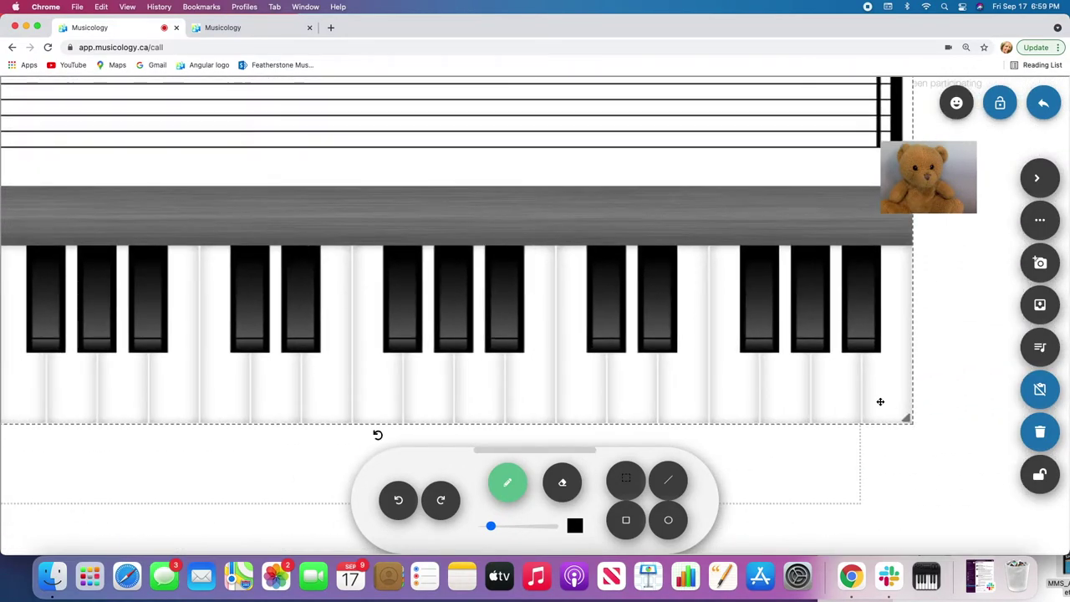
{"action": "left_click_drag", "start_coordinate": [908, 421], "coordinate": [413, 418]}
{"action": "left_click_drag", "start_coordinate": [264, 276], "coordinate": [597, 264]}
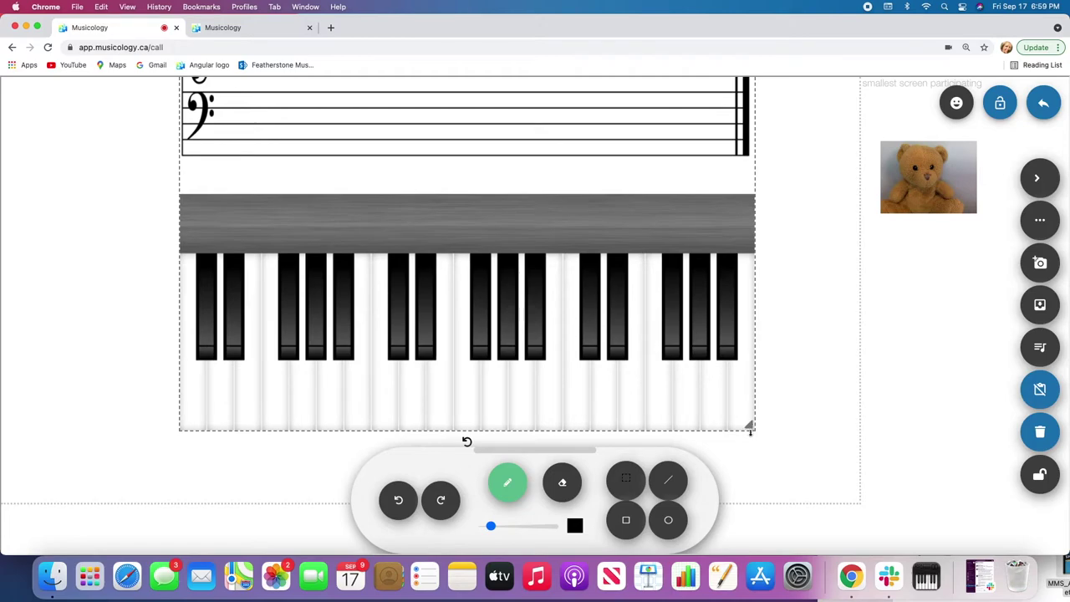
{"action": "left_click_drag", "start_coordinate": [753, 426], "coordinate": [640, 388]}
{"action": "left_click", "coordinate": [555, 452]}
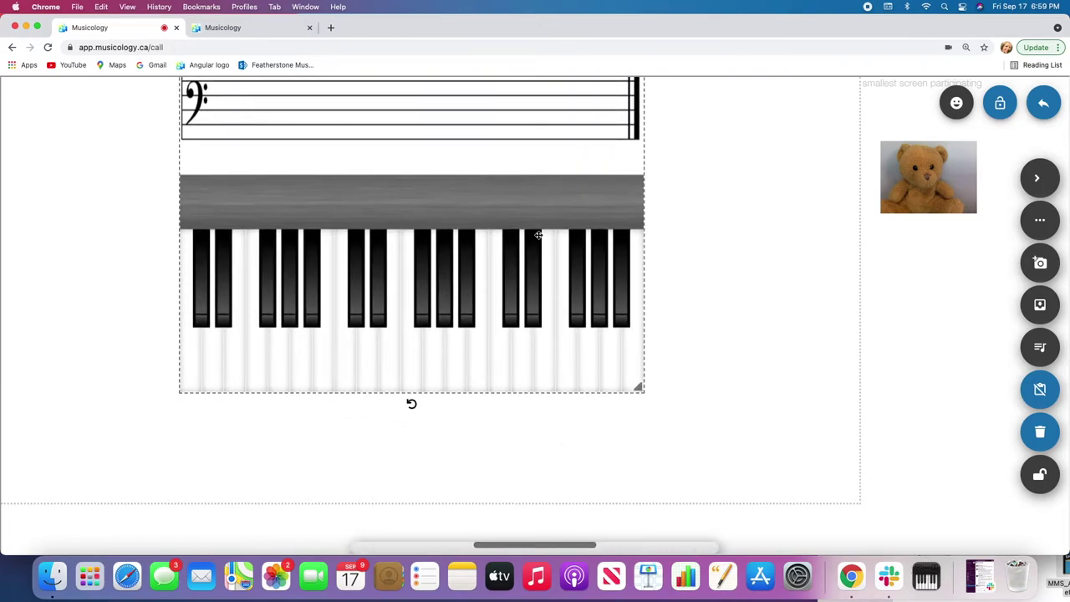
- Align the grand staff and keyboard image to the canvas's left edge, stretch it to fill the dotted boundary and add it to the background
{"action": "left_click_drag", "start_coordinate": [538, 235], "coordinate": [361, 350]}
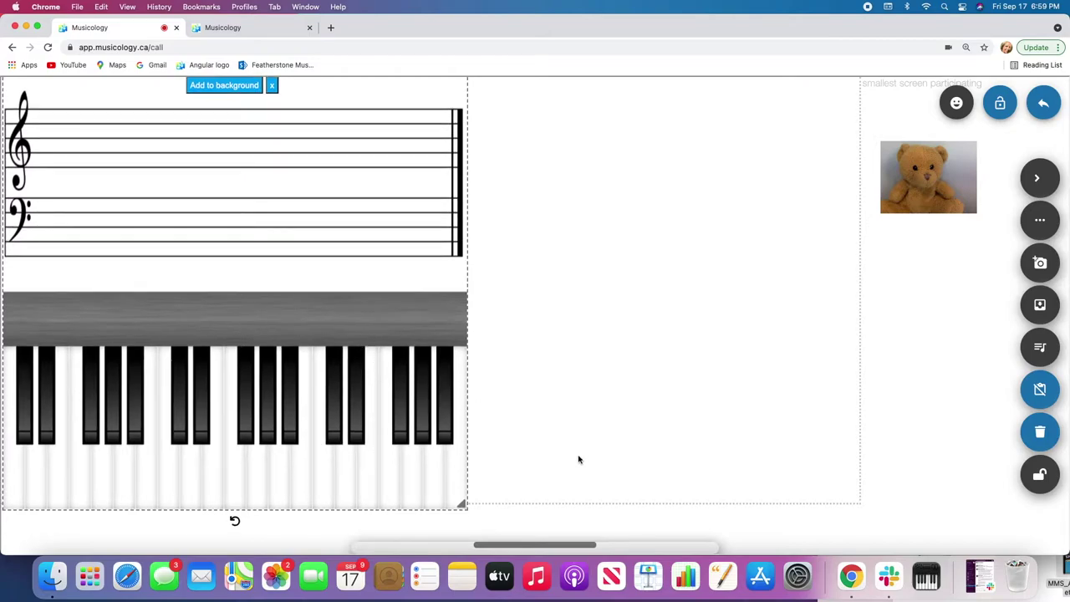
{"action": "left_click_drag", "start_coordinate": [462, 505], "coordinate": [853, 495]}
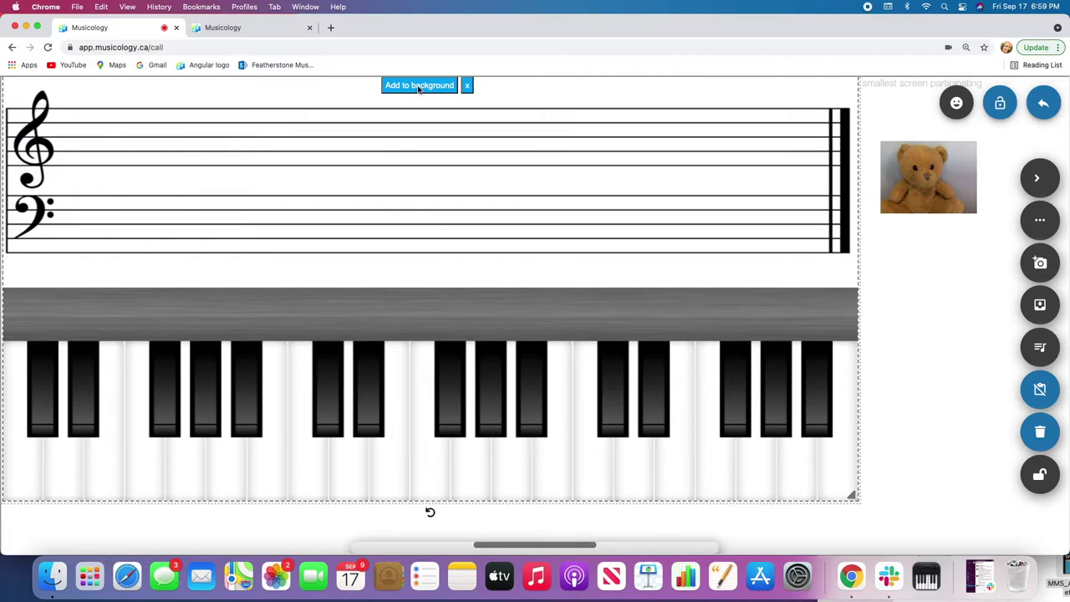
{"action": "left_click", "coordinate": [419, 87]}
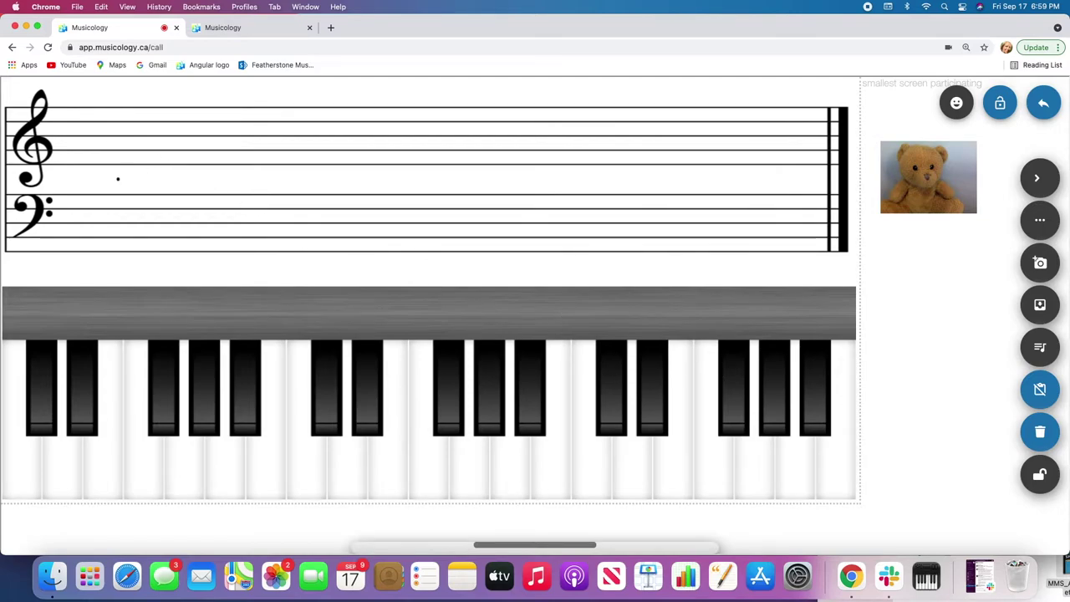
- Draw two stemmed half notes below the treble staff, the first on a ledger line as middle C, the second as D
{"action": "mouse_move", "coordinate": [118, 179]}
{"action": "left_mouse_down"}
{"action": "mouse_move", "coordinate": [201, 179]}
{"action": "mouse_move", "coordinate": [160, 172]}
{"action": "mouse_move", "coordinate": [175, 193]}
{"action": "mouse_move", "coordinate": [163, 168]}
{"action": "left_mouse_up"}
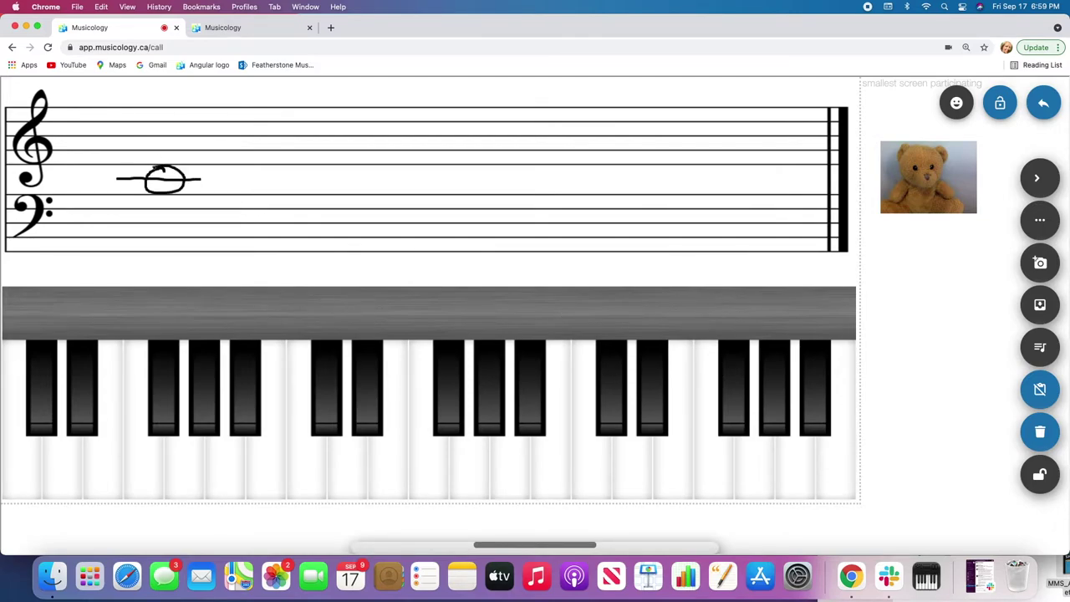
{"action": "left_click_drag", "start_coordinate": [183, 108], "coordinate": [182, 173]}
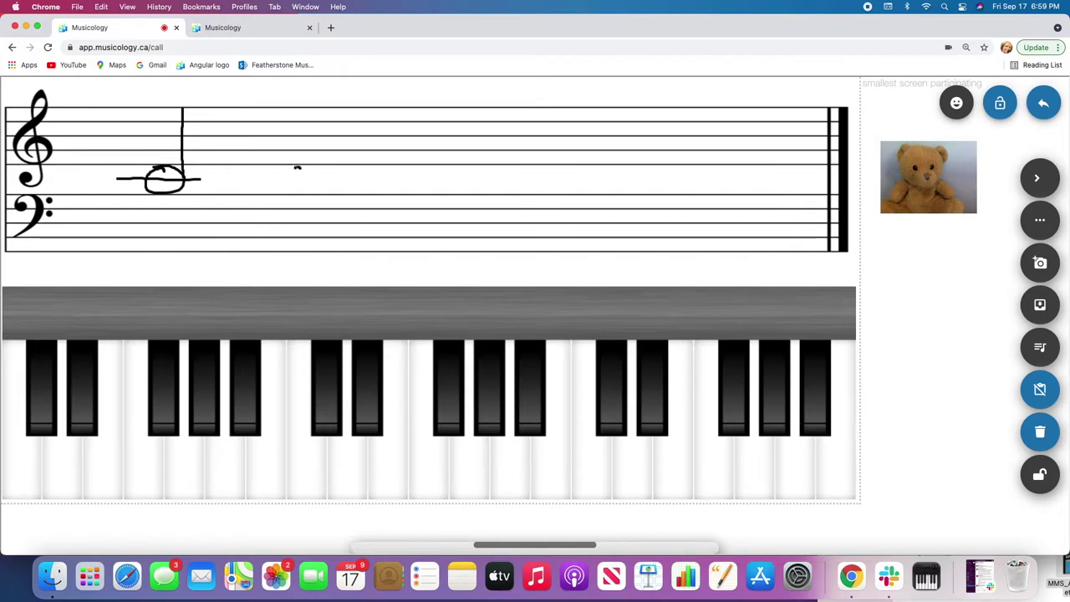
{"action": "left_click_drag", "start_coordinate": [297, 167], "coordinate": [300, 177]}
{"action": "left_click_drag", "start_coordinate": [303, 97], "coordinate": [305, 138]}
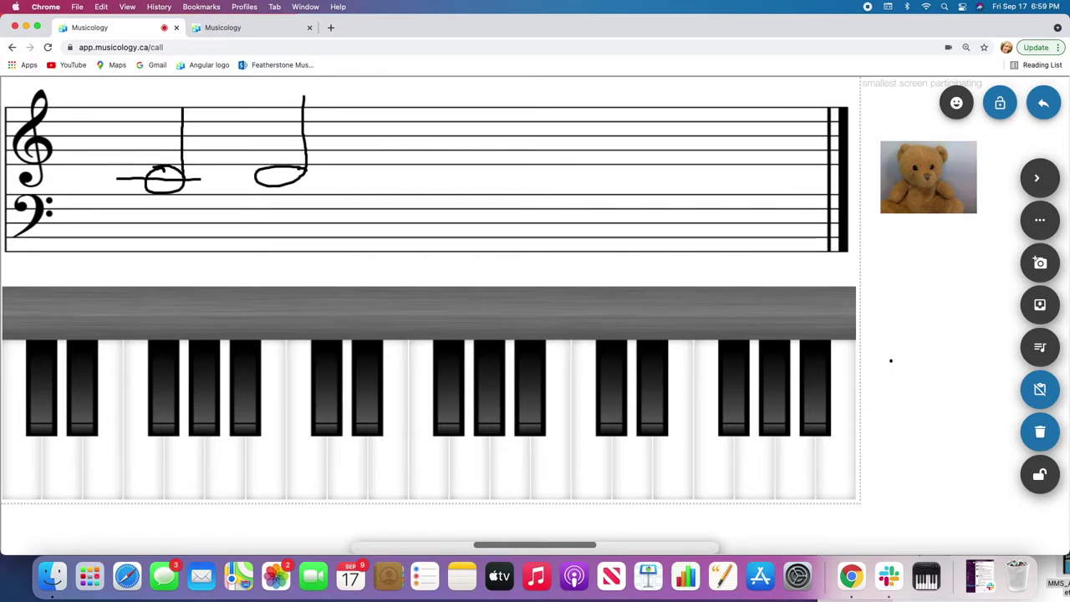
- Clear the grand staff and notes from the whiteboard, and view the list of saved whiteboards without loading one
{"action": "left_click", "coordinate": [1040, 431]}
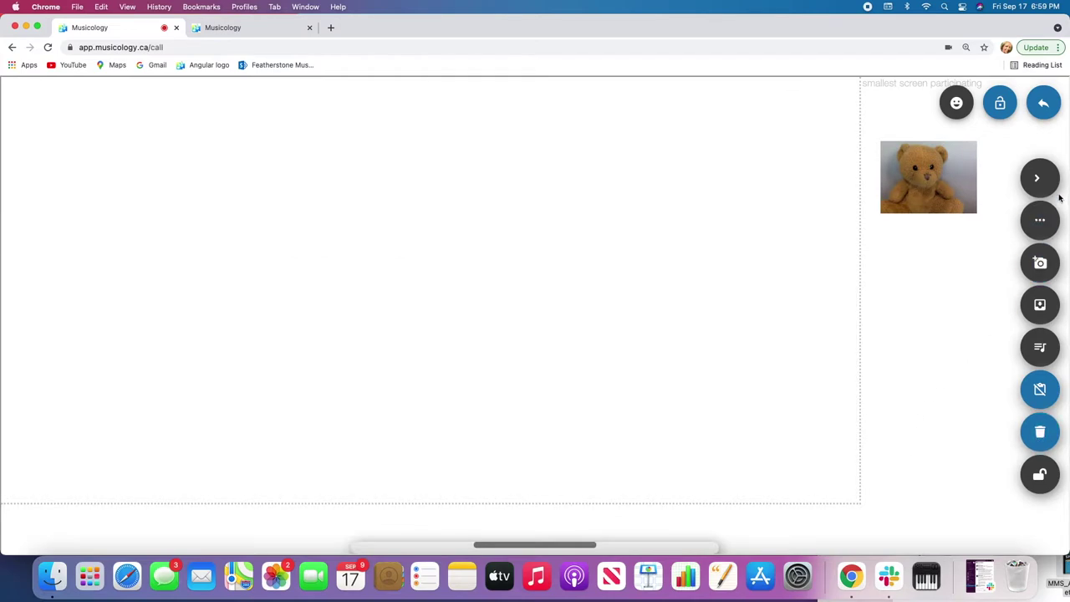
{"action": "left_click", "coordinate": [1040, 219]}
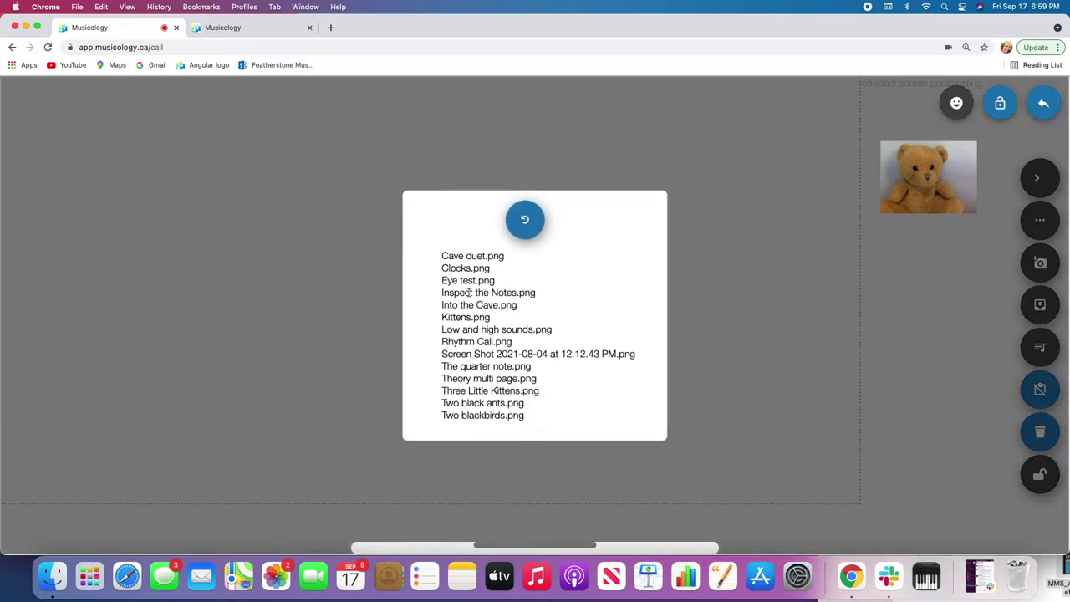
{"action": "left_click", "coordinate": [526, 220]}
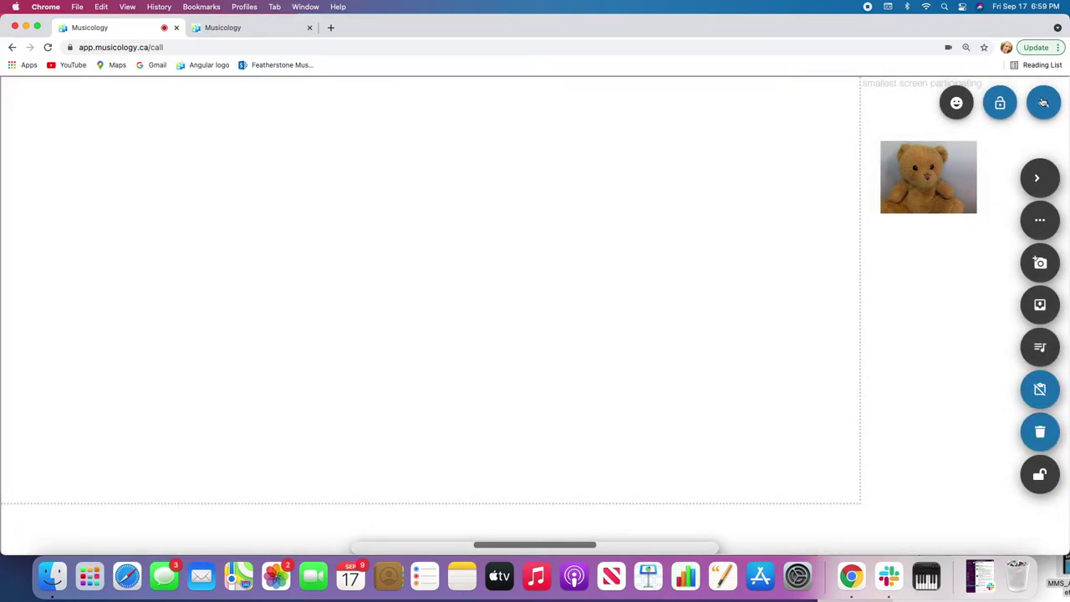
- Switch from the whiteboard to the virtual piano, and move and enlarge the teddy bear video beside the grand staff
{"action": "left_click", "coordinate": [1043, 104]}
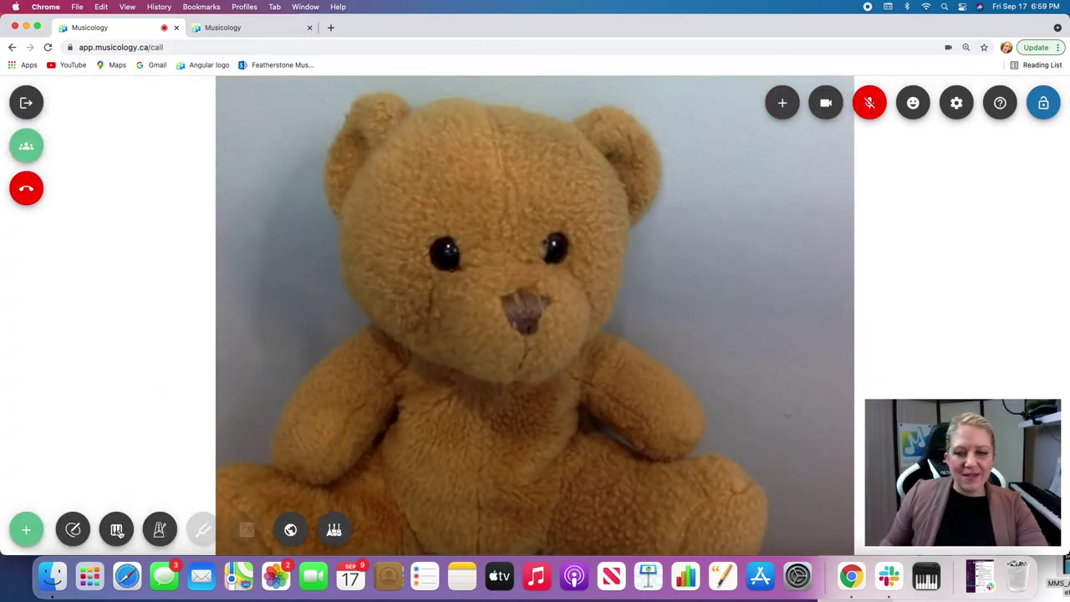
{"action": "left_click", "coordinate": [117, 531]}
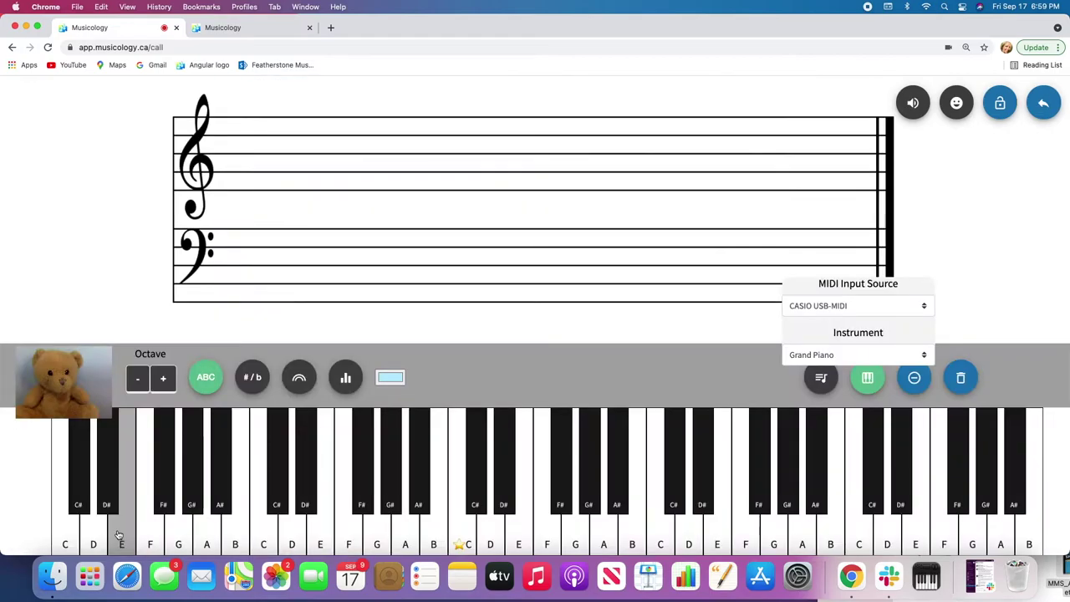
{"action": "left_click_drag", "start_coordinate": [53, 392], "coordinate": [57, 220]}
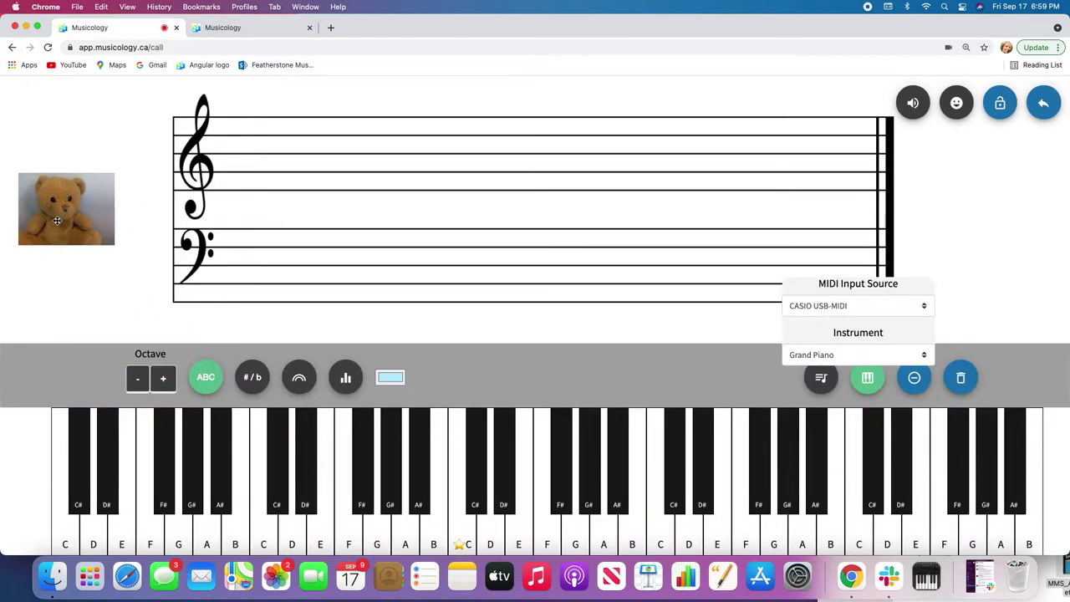
{"action": "left_click_drag", "start_coordinate": [126, 217], "coordinate": [182, 217]}
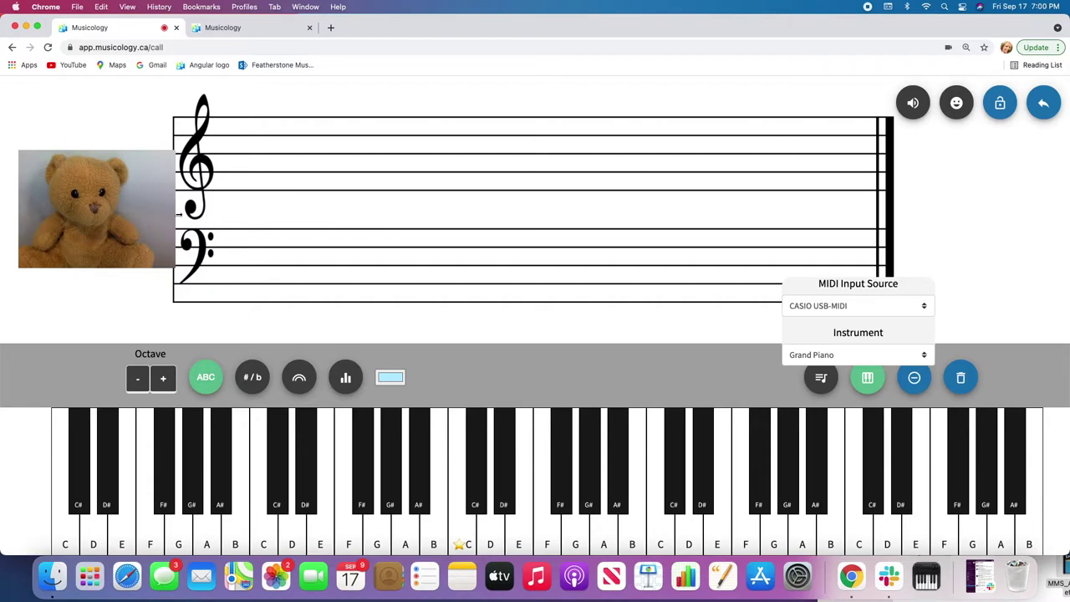
- Move the teddy bear video clear of the grand staff and view the instrument choices, keeping Grand Piano
{"action": "left_click_drag", "start_coordinate": [137, 216], "coordinate": [123, 193]}
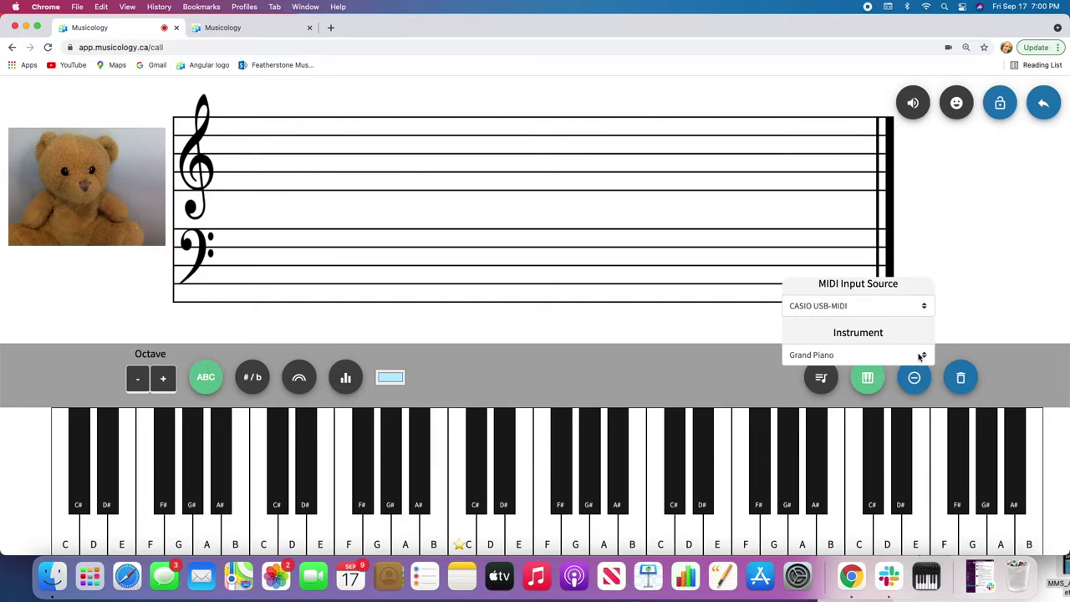
{"action": "left_click", "coordinate": [919, 357]}
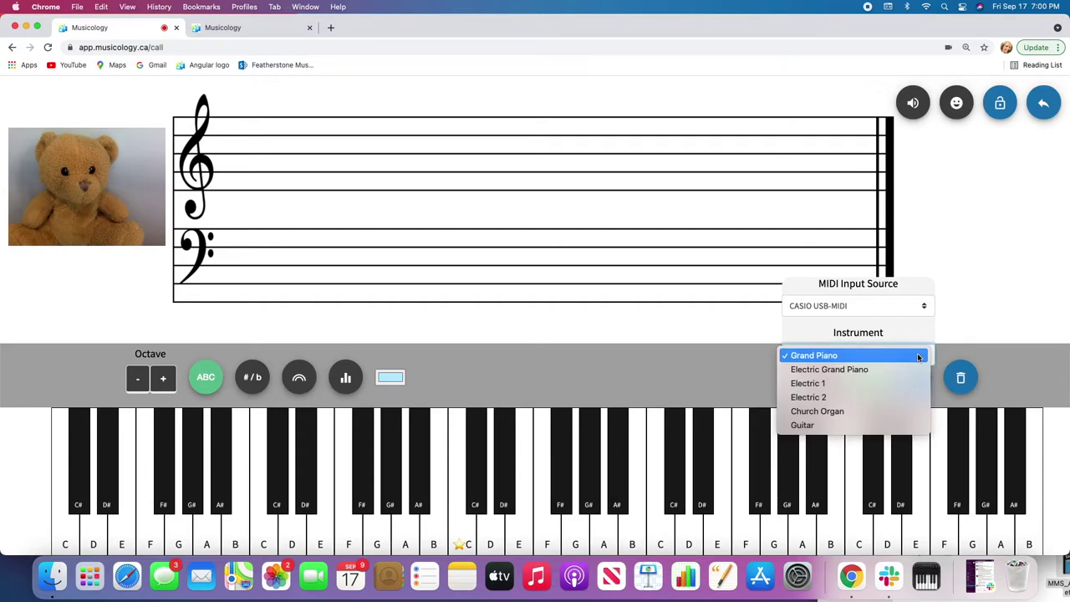
{"action": "left_click", "coordinate": [919, 357]}
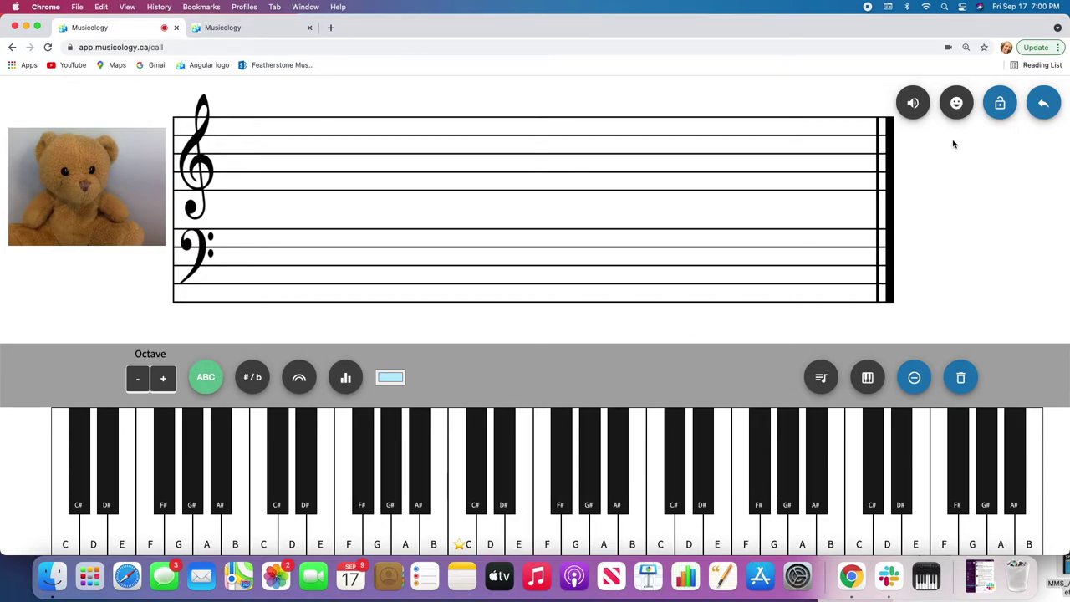
- Mute the piano sound and set the key highlight colour to red, RGB 235, 66, 10
{"action": "left_click", "coordinate": [914, 103]}
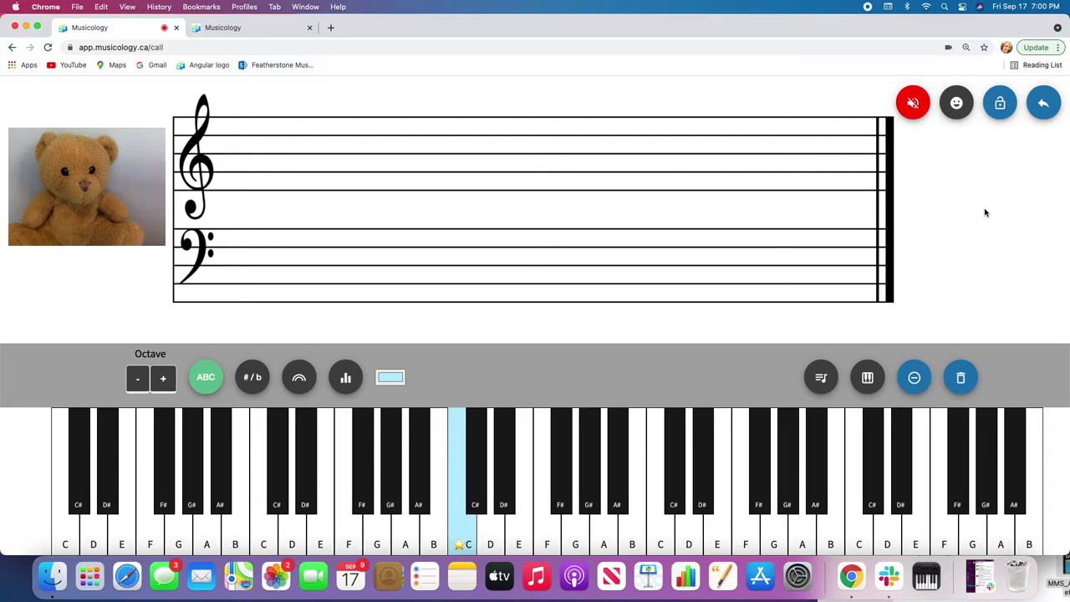
{"action": "left_click", "coordinate": [399, 378]}
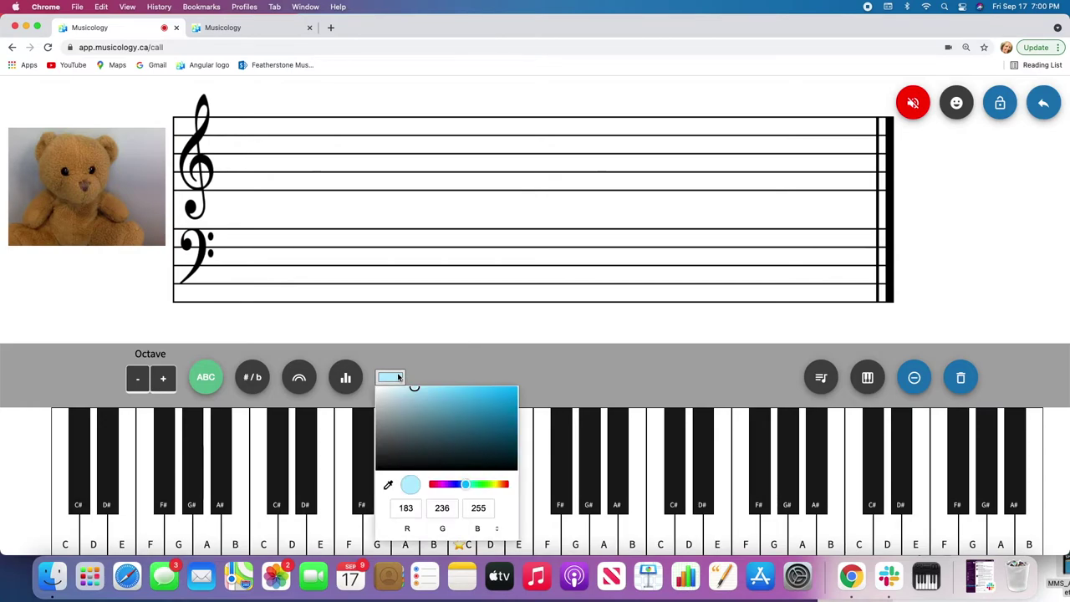
{"action": "left_click", "coordinate": [505, 484]}
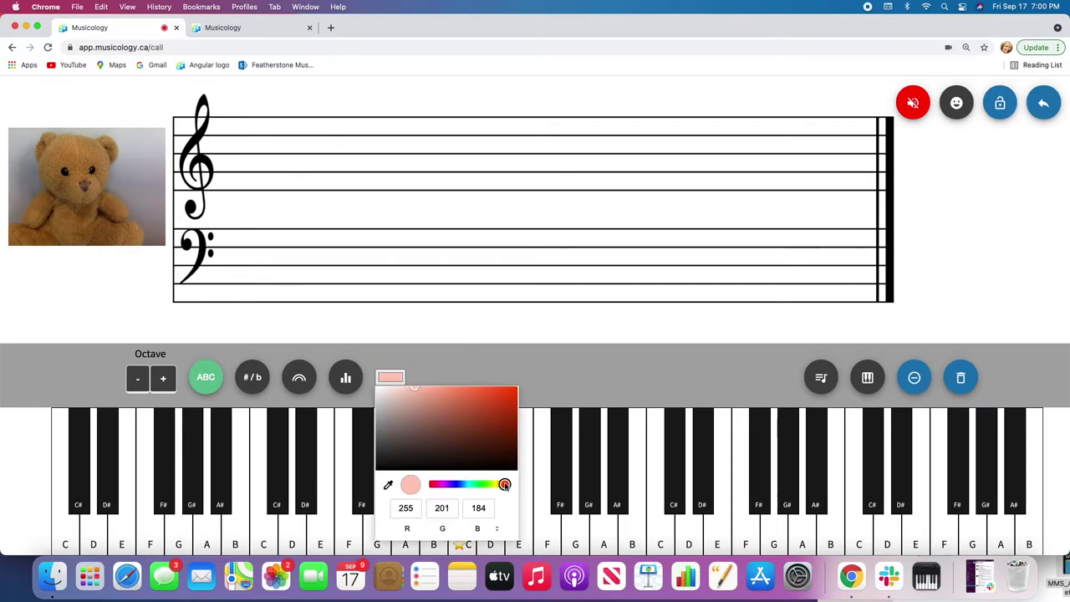
{"action": "left_click", "coordinate": [510, 393]}
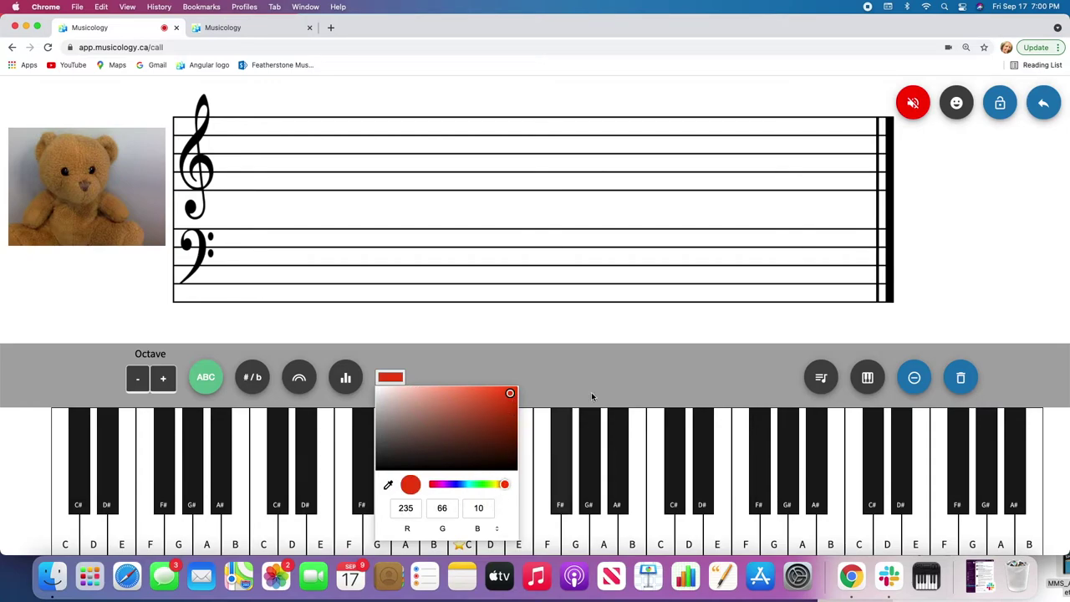
{"action": "left_click", "coordinate": [622, 352]}
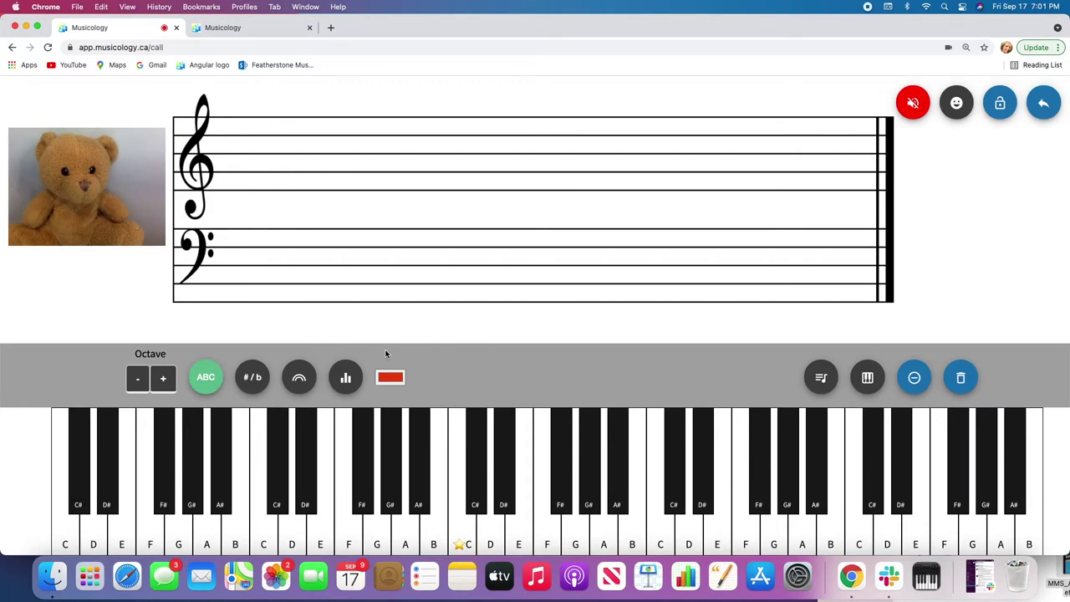
- Turn on rainbow key colours and play assorted black and white keys across the virtual piano, including F#, D and B
{"action": "left_click", "coordinate": [310, 378]}
{"action": "left_click", "coordinate": [570, 476]}
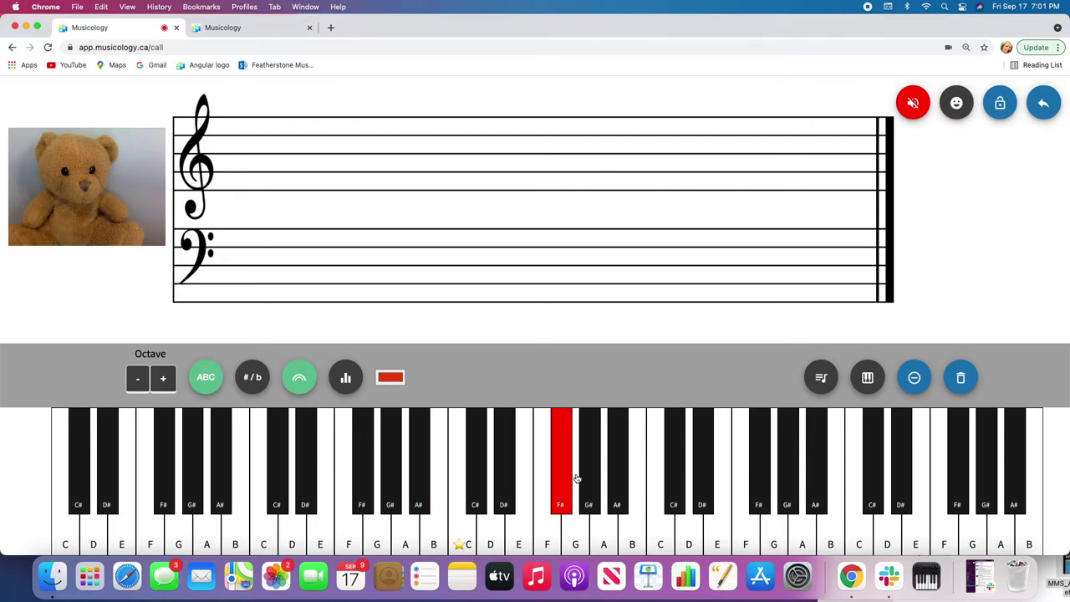
{"action": "left_click", "coordinate": [483, 534]}
{"action": "left_click", "coordinate": [482, 534]}
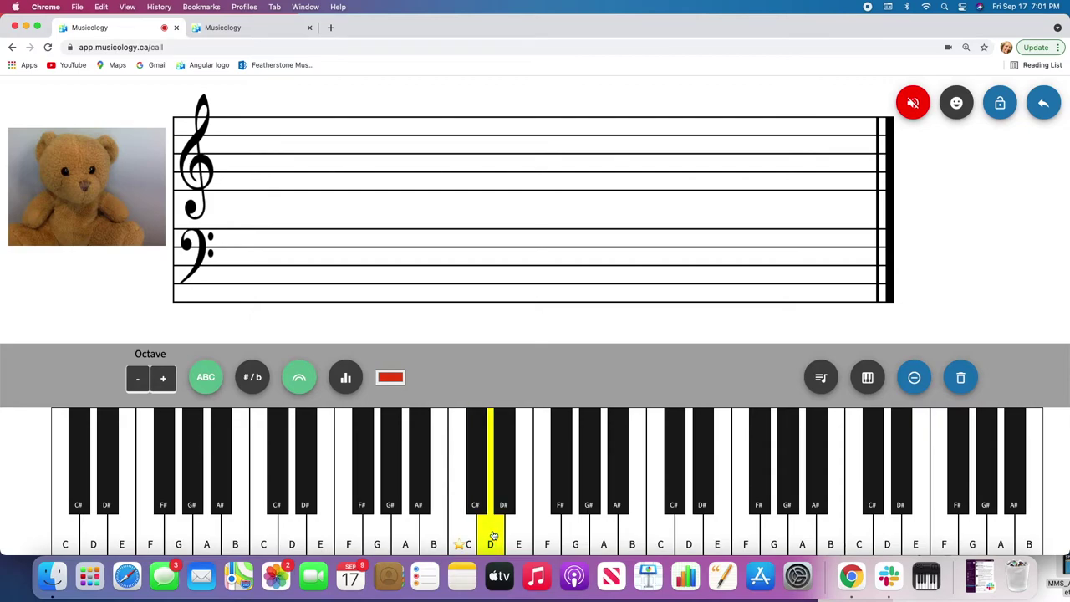
{"action": "left_click", "coordinate": [518, 525]}
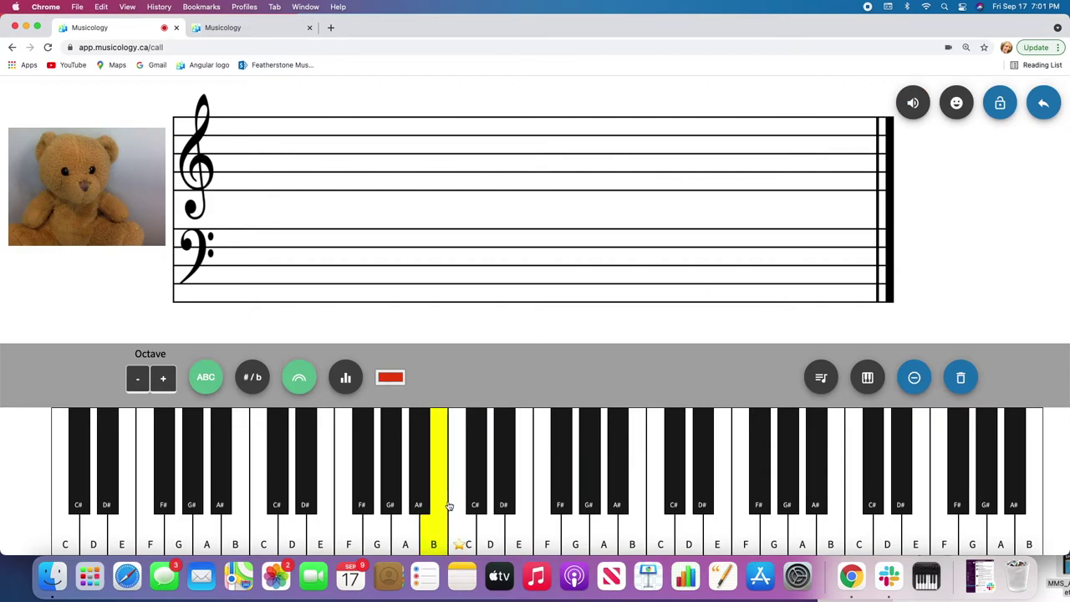
{"action": "left_click", "coordinate": [755, 516]}
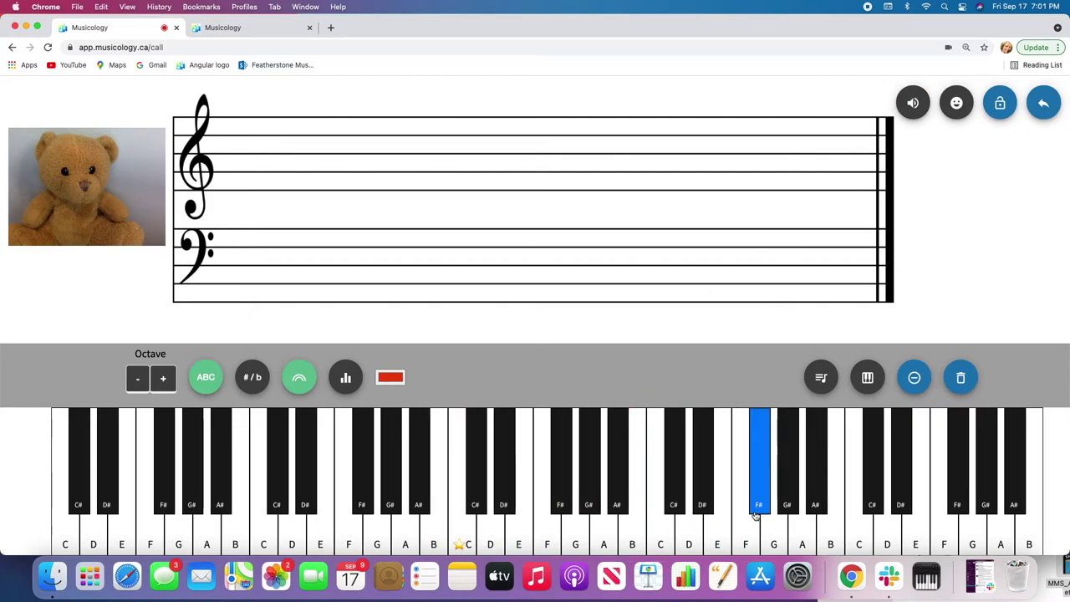
{"action": "left_click", "coordinate": [707, 508]}
{"action": "left_click", "coordinate": [681, 508]}
{"action": "left_click", "coordinate": [631, 533]}
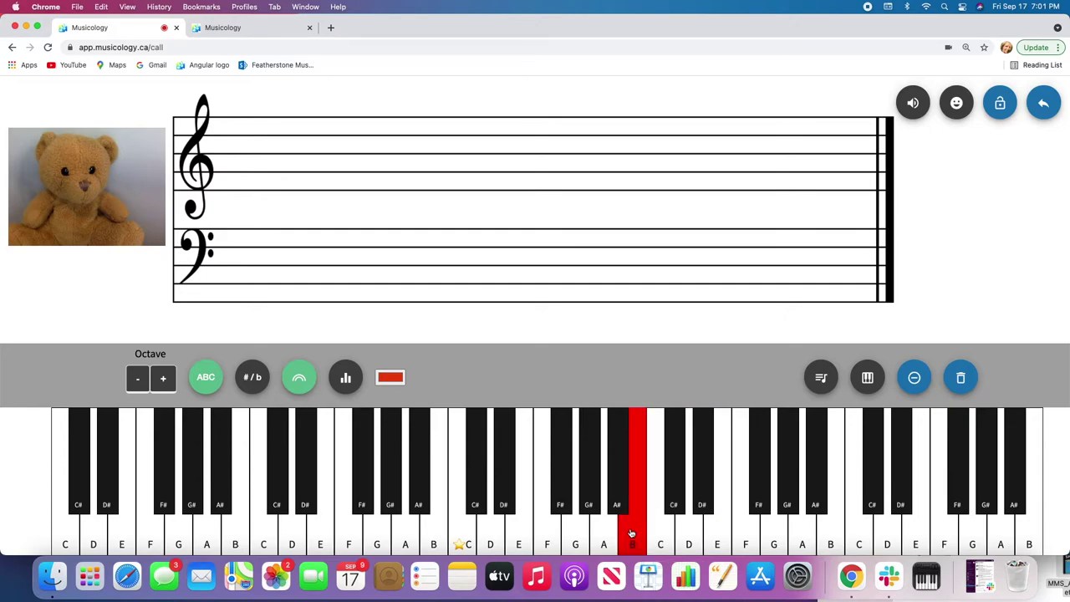
{"action": "left_click", "coordinate": [303, 409]}
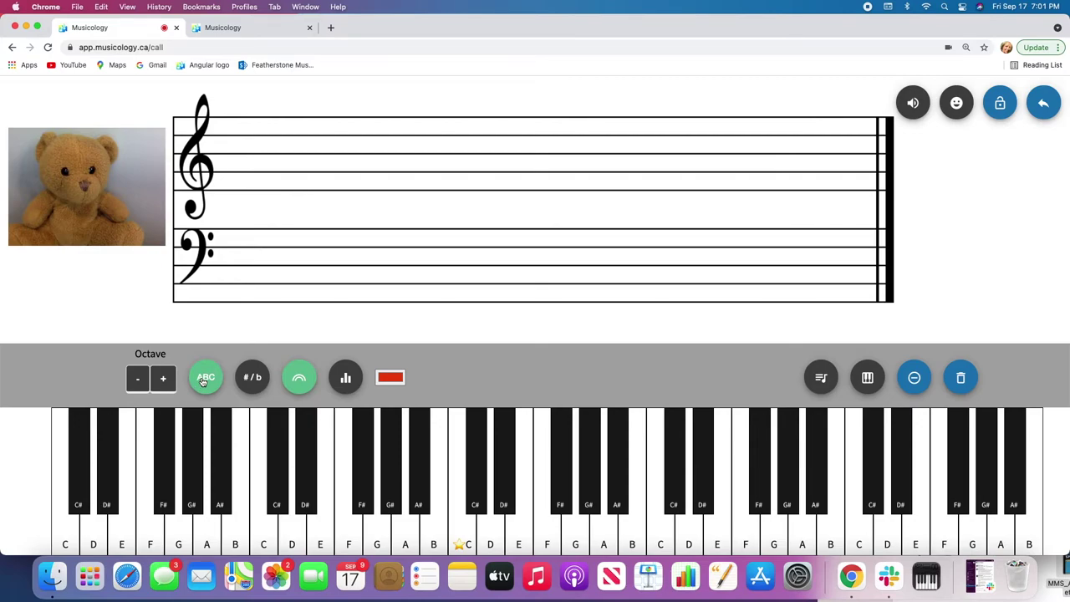
- Hide and restore the piano's note names, and switch the black-key labels to flats and back to sharps
{"action": "scroll", "coordinate": [368, 380], "scroll_direction": "down", "scroll_amount": 1}
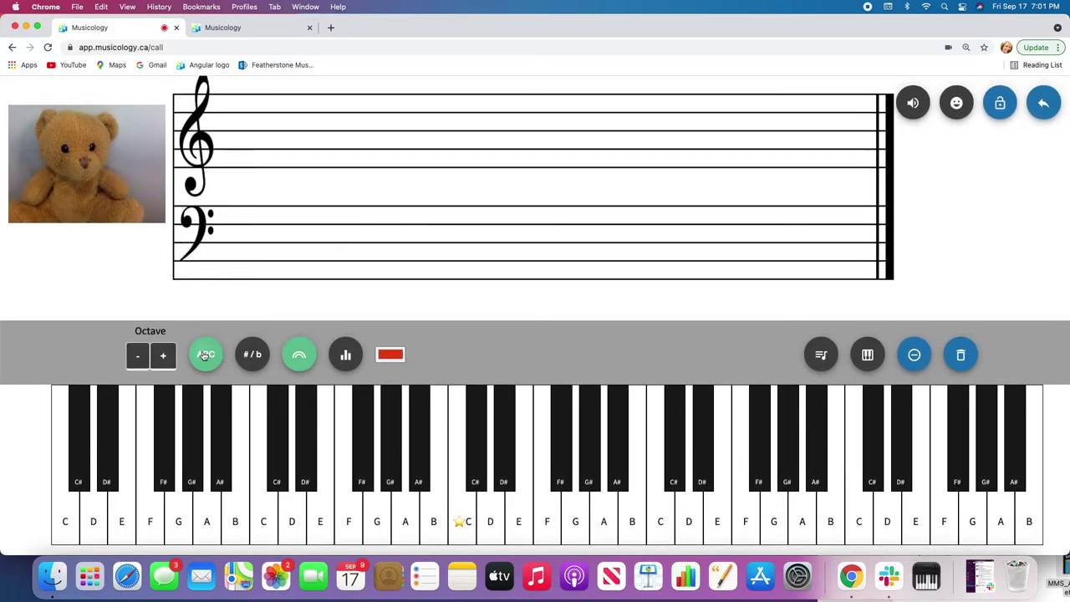
{"action": "left_click", "coordinate": [205, 355]}
{"action": "left_click", "coordinate": [158, 451]}
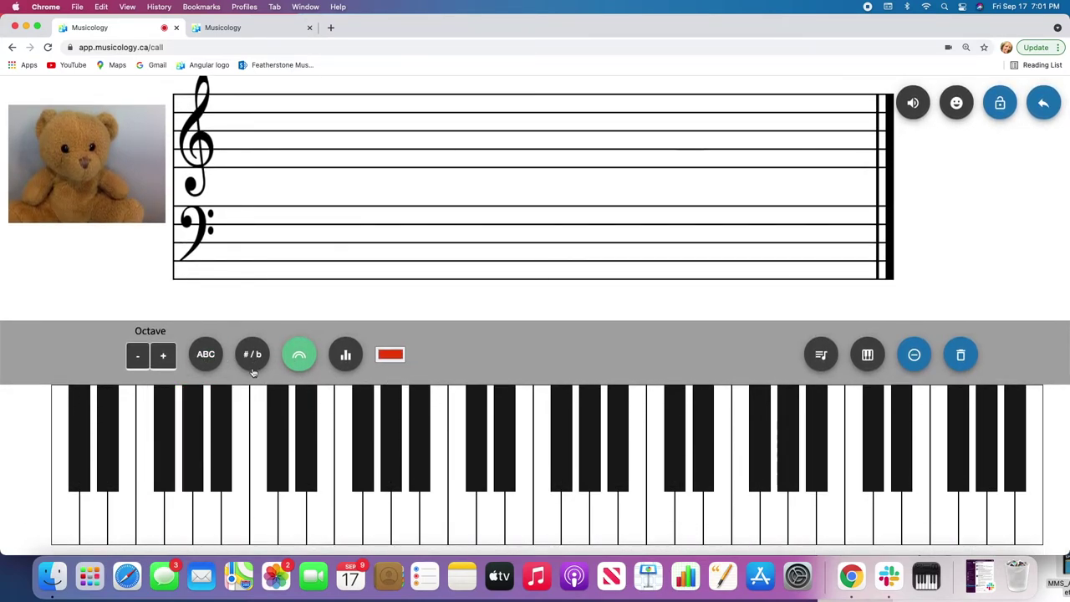
{"action": "left_click", "coordinate": [206, 354]}
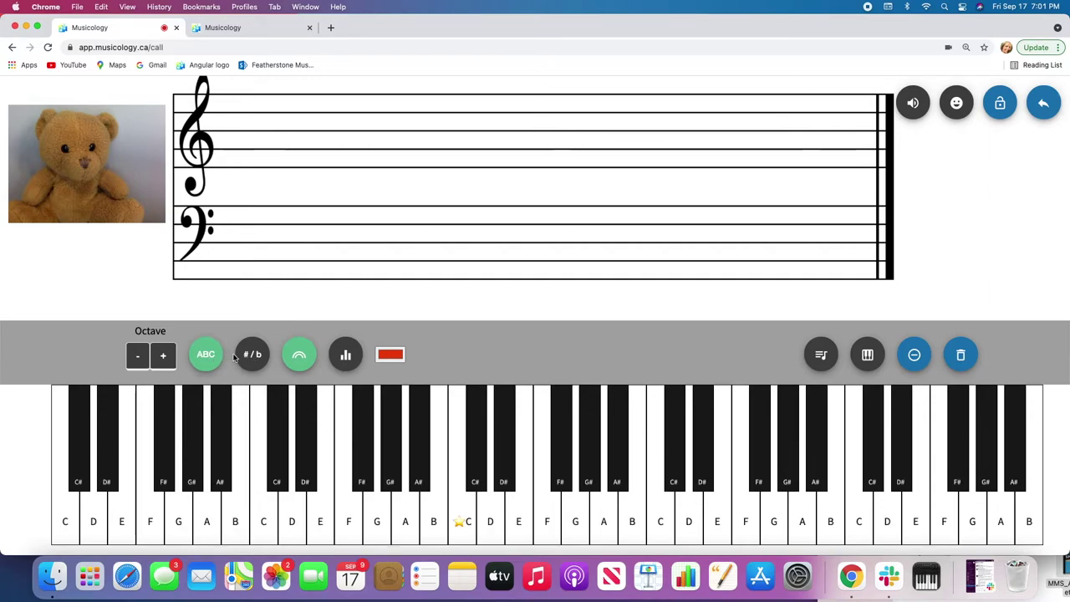
{"action": "left_click", "coordinate": [370, 476]}
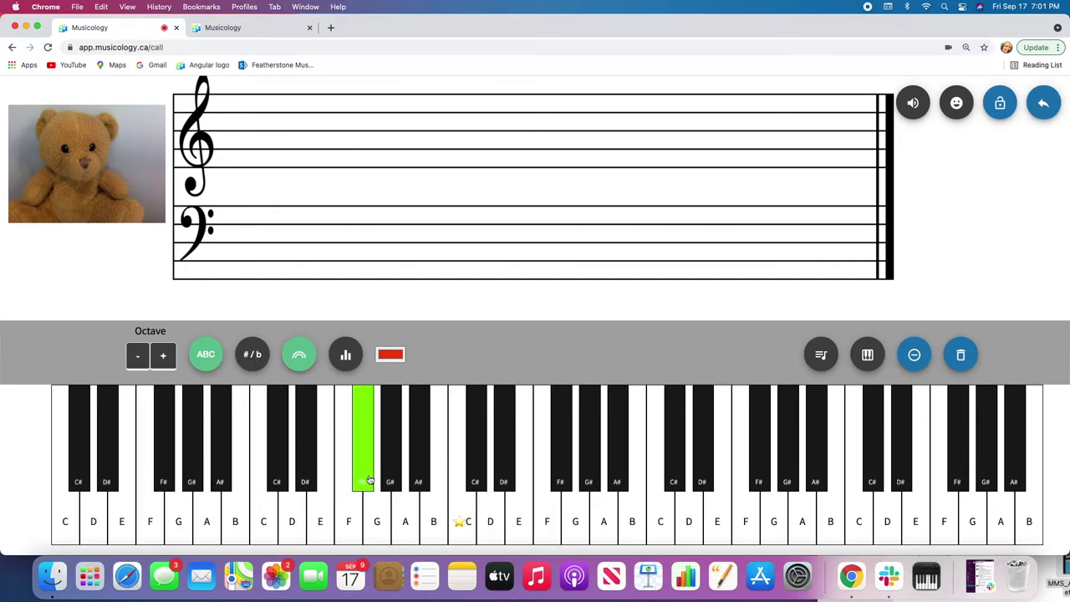
{"action": "left_click", "coordinate": [254, 355]}
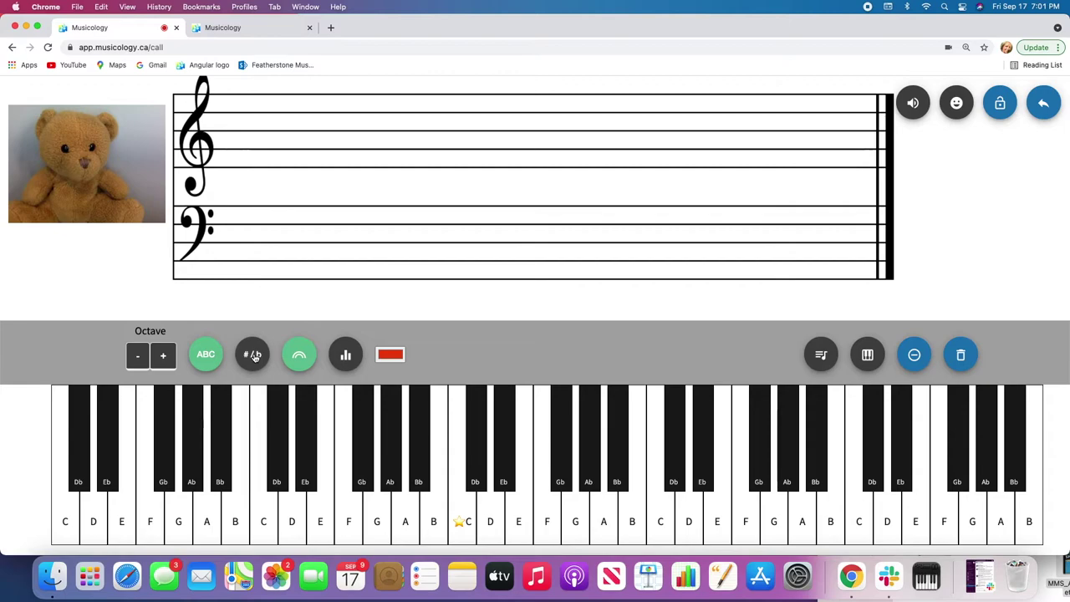
{"action": "left_click", "coordinate": [254, 355]}
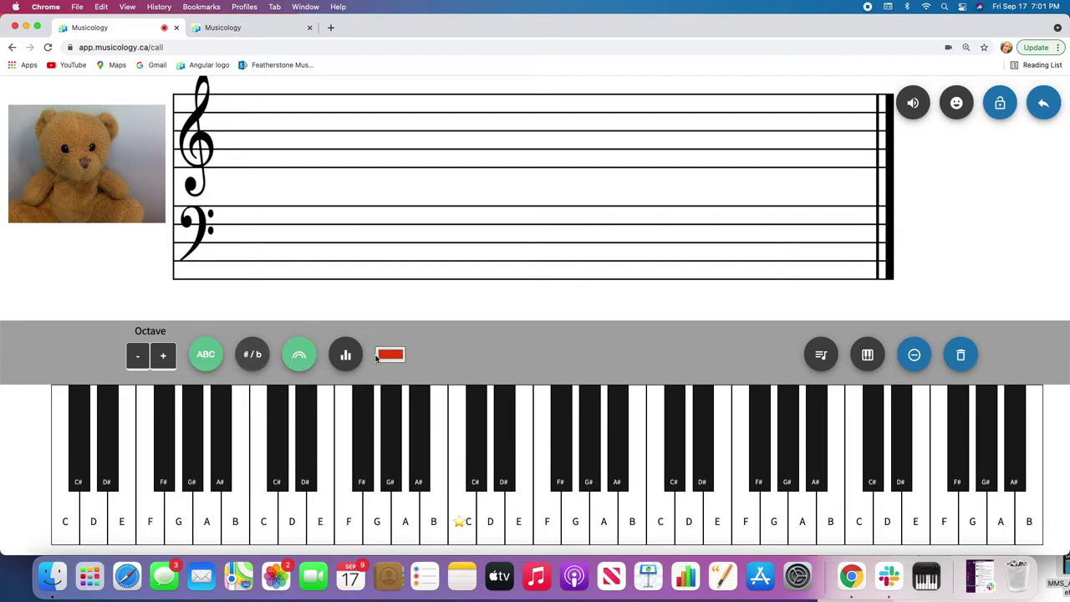
- Adjust the piano volume, trying 37 and the minimum before settling slightly above the minimum, and play keys to test the levels
{"action": "left_click", "coordinate": [345, 355]}
{"action": "left_click_drag", "start_coordinate": [325, 317], "coordinate": [338, 317]}
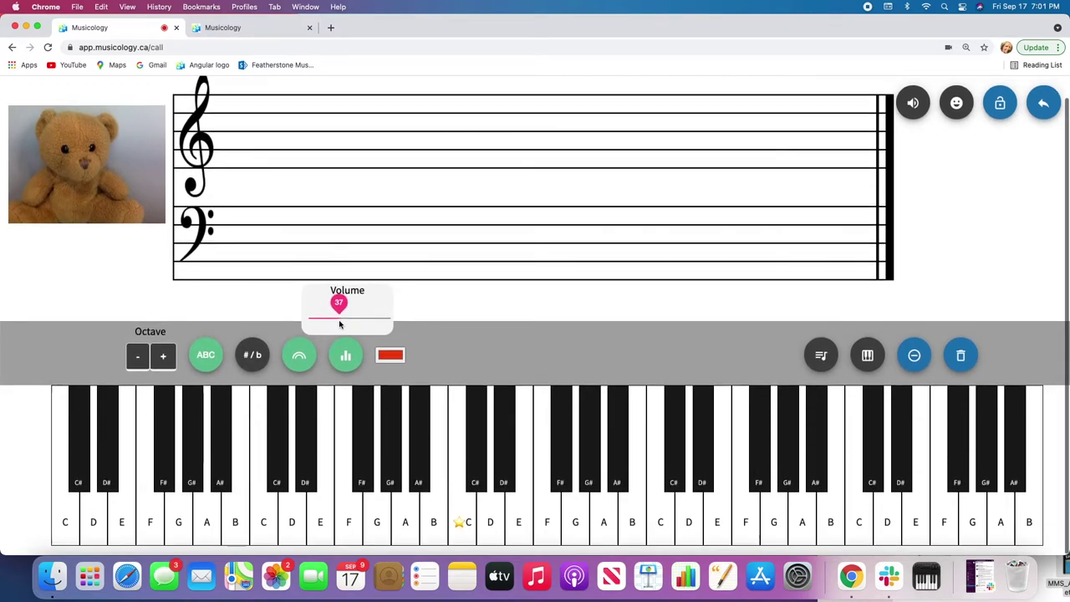
{"action": "left_click", "coordinate": [463, 521]}
{"action": "left_click", "coordinate": [462, 521]}
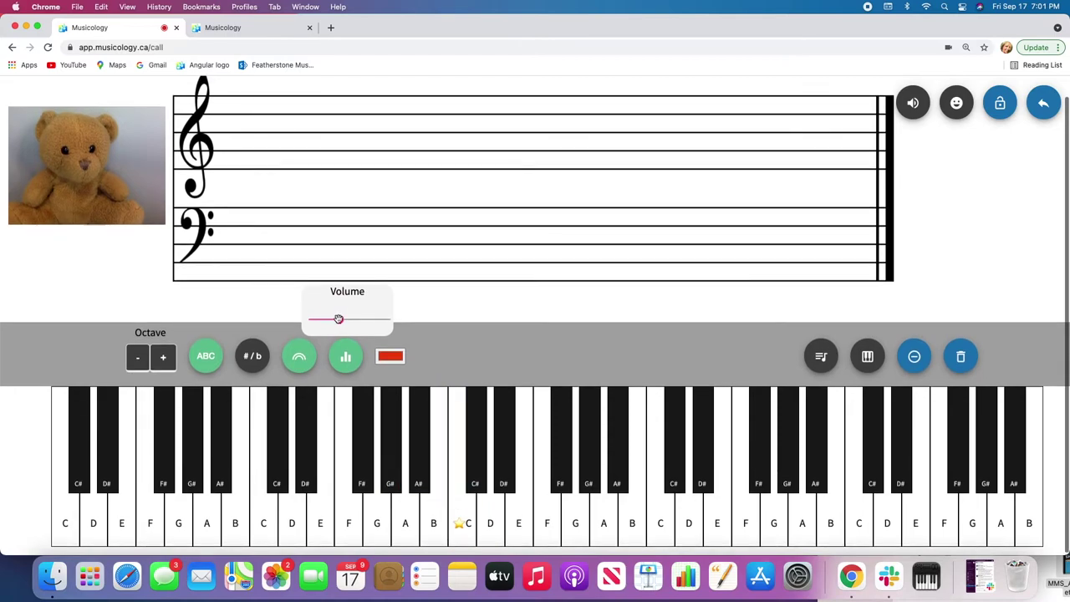
{"action": "left_click", "coordinate": [456, 497]}
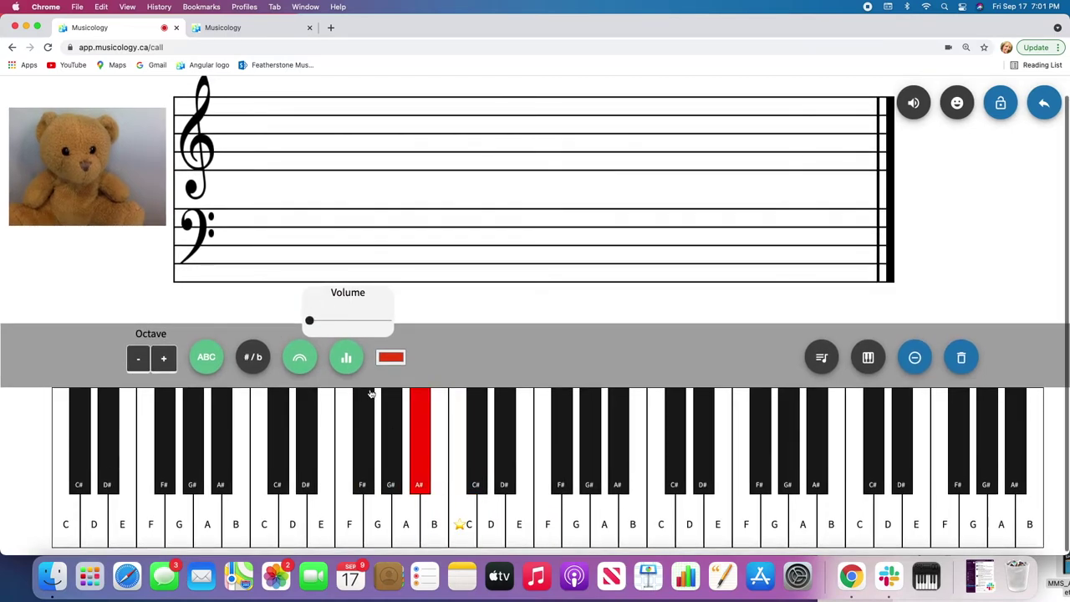
{"action": "left_click_drag", "start_coordinate": [309, 321], "coordinate": [322, 323]}
{"action": "mouse_move", "coordinate": [463, 518]}
{"action": "left_mouse_down"}
{"action": "mouse_move", "coordinate": [488, 530]}
{"action": "mouse_move", "coordinate": [664, 530]}
{"action": "mouse_move", "coordinate": [802, 516]}
{"action": "mouse_move", "coordinate": [576, 363]}
{"action": "left_mouse_up"}
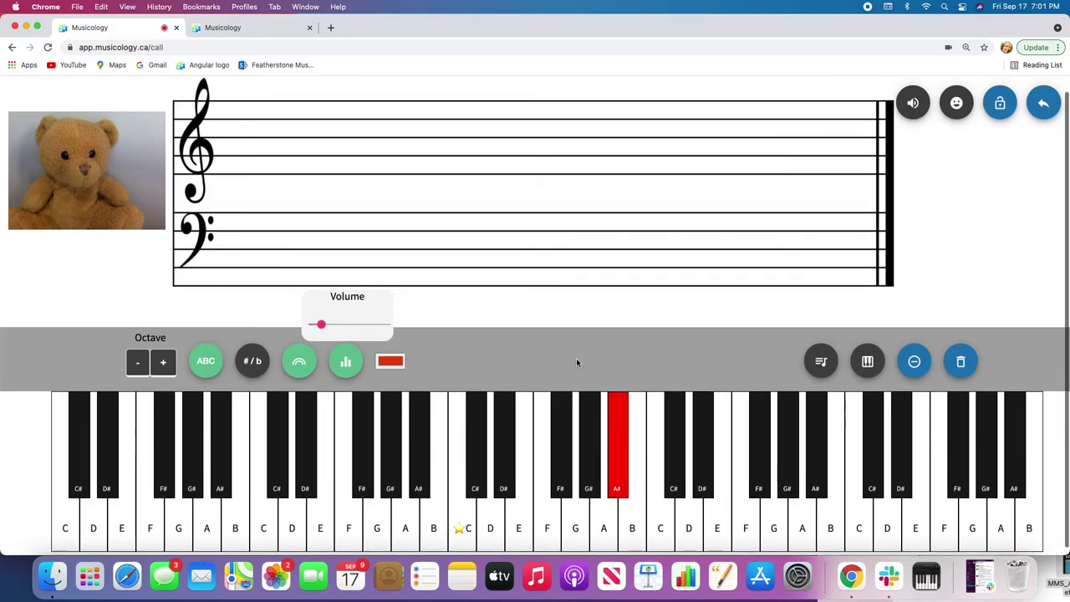
{"action": "left_click", "coordinate": [350, 365]}
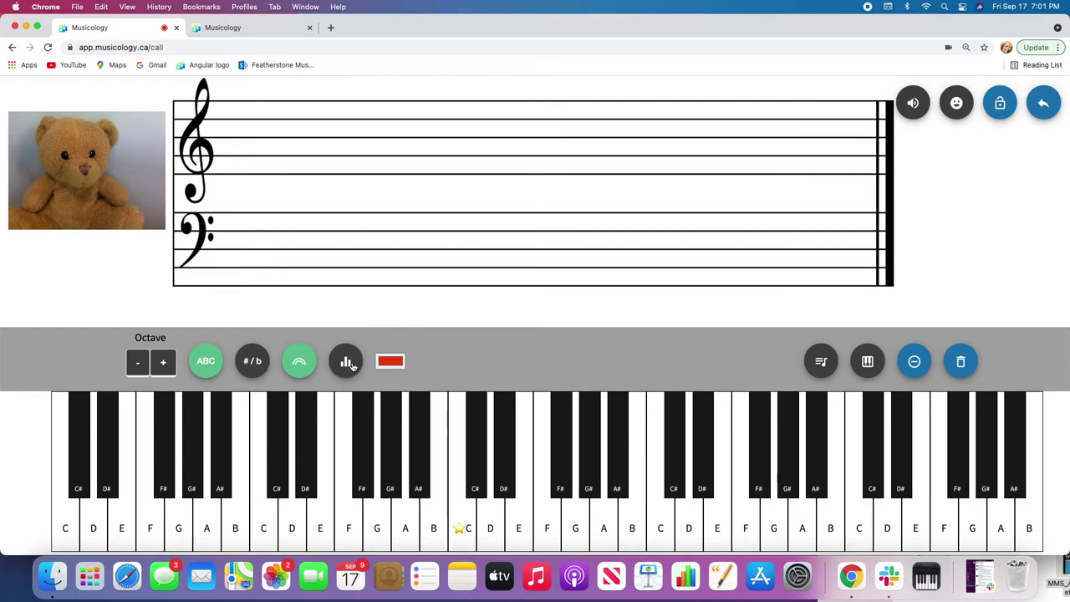
- Open the notes menu, move it to the grand staff's final barline and browse its eighth-note, quarter-note and beamed-note categories
{"action": "left_click", "coordinate": [822, 363]}
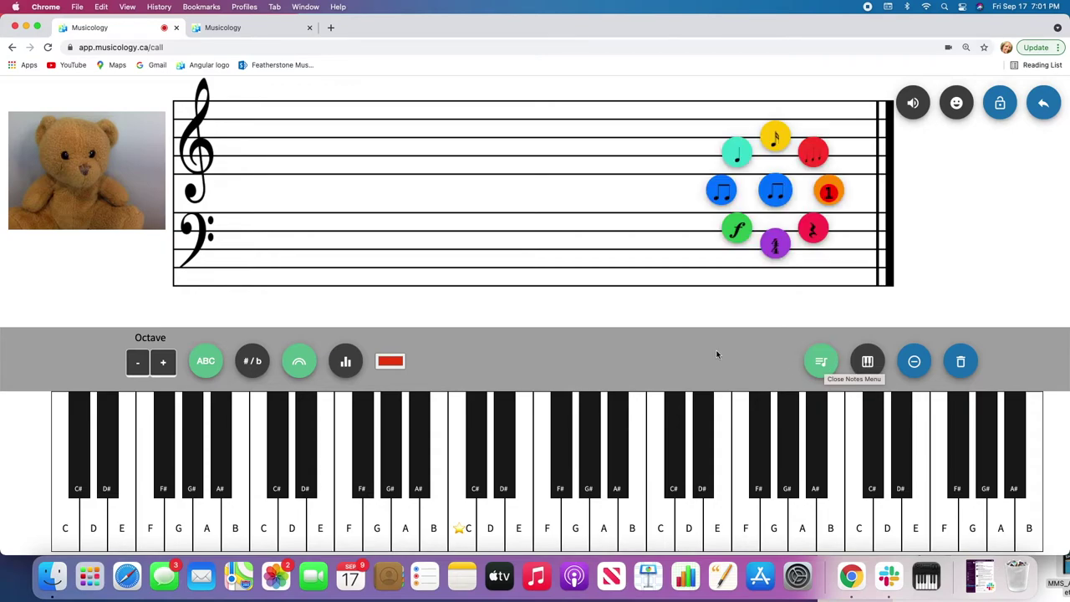
{"action": "left_click_drag", "start_coordinate": [776, 195], "coordinate": [881, 219]}
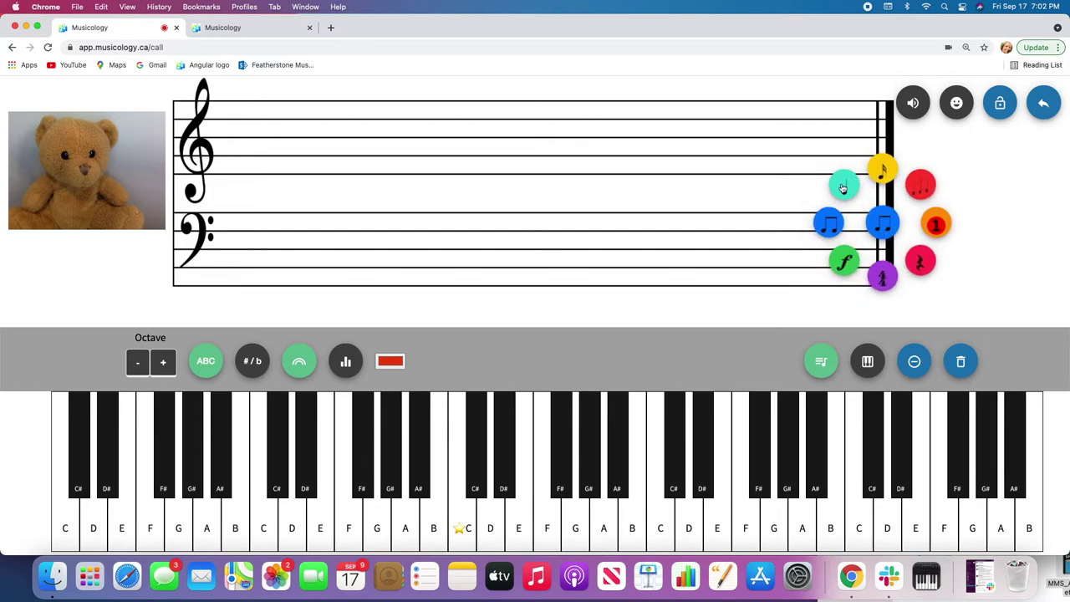
{"action": "left_click", "coordinate": [886, 171]}
{"action": "left_click", "coordinate": [879, 226]}
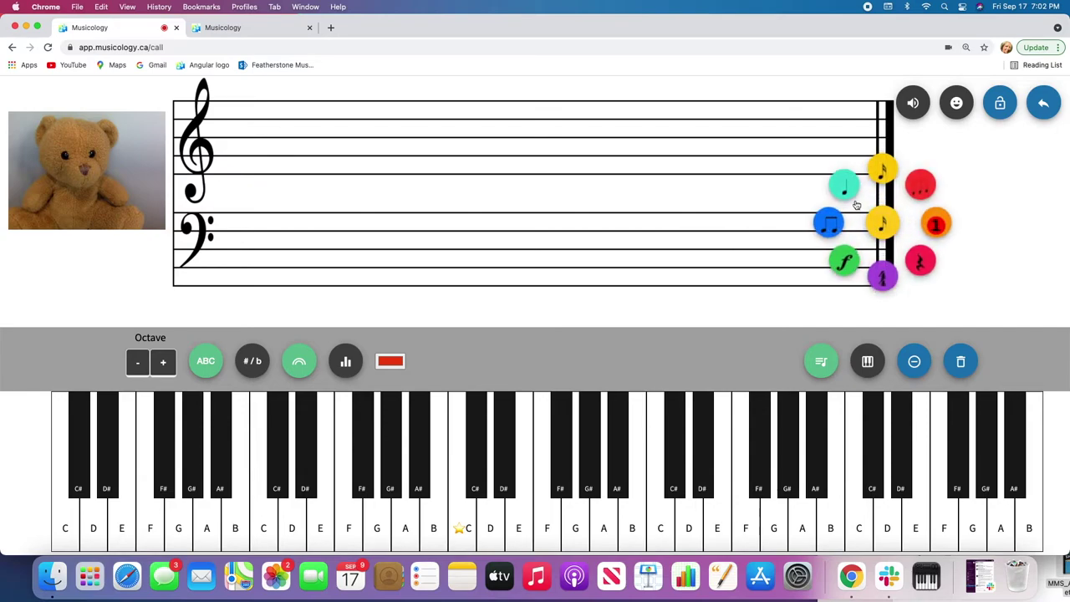
{"action": "left_click", "coordinate": [851, 194]}
{"action": "left_click", "coordinate": [886, 229]}
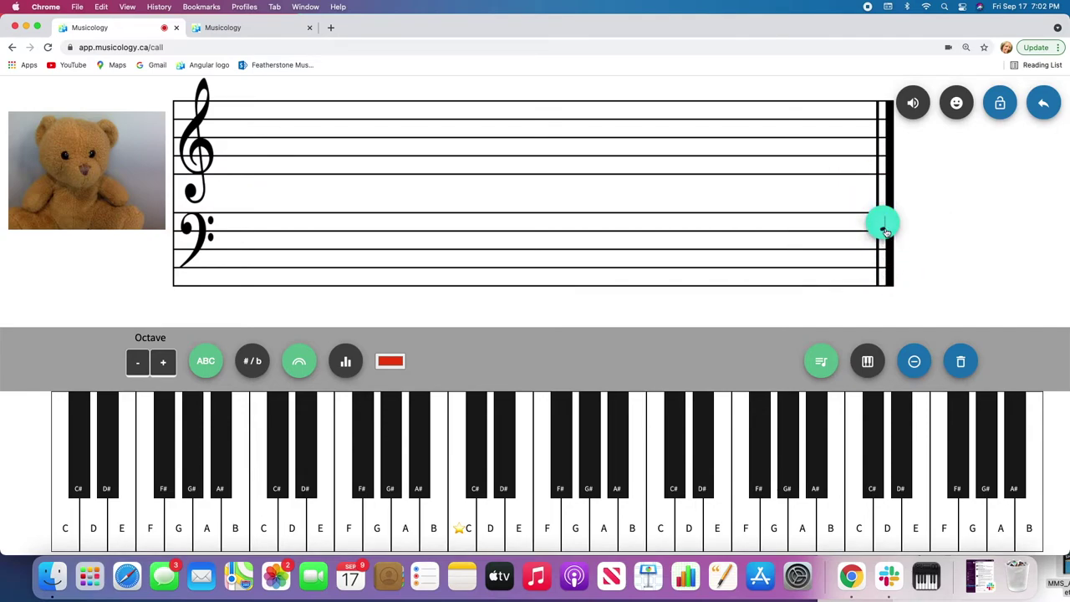
{"action": "left_click", "coordinate": [830, 226]}
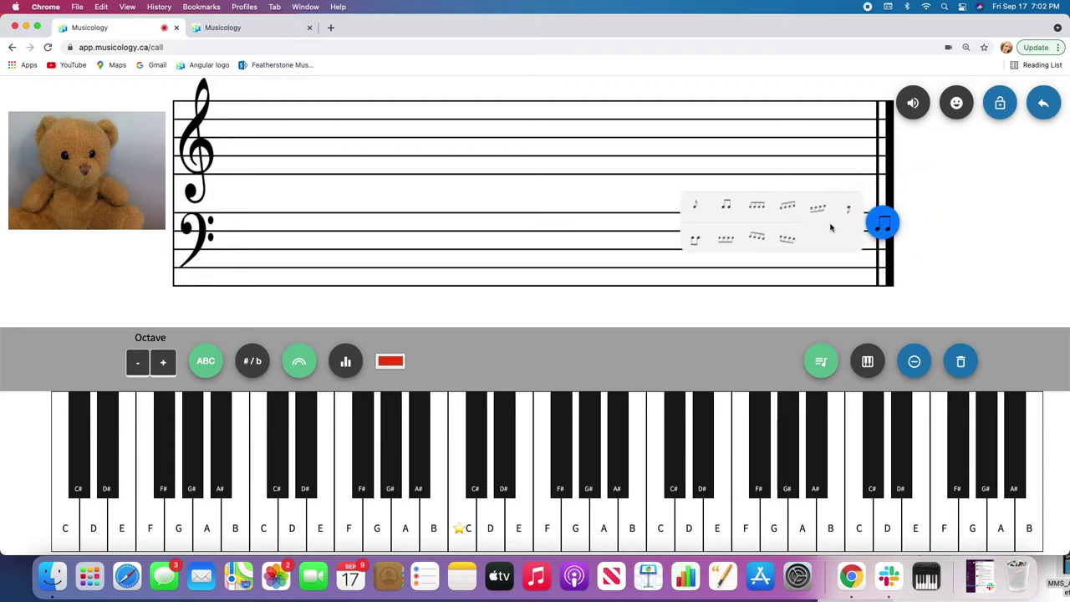
{"action": "left_click", "coordinate": [875, 223]}
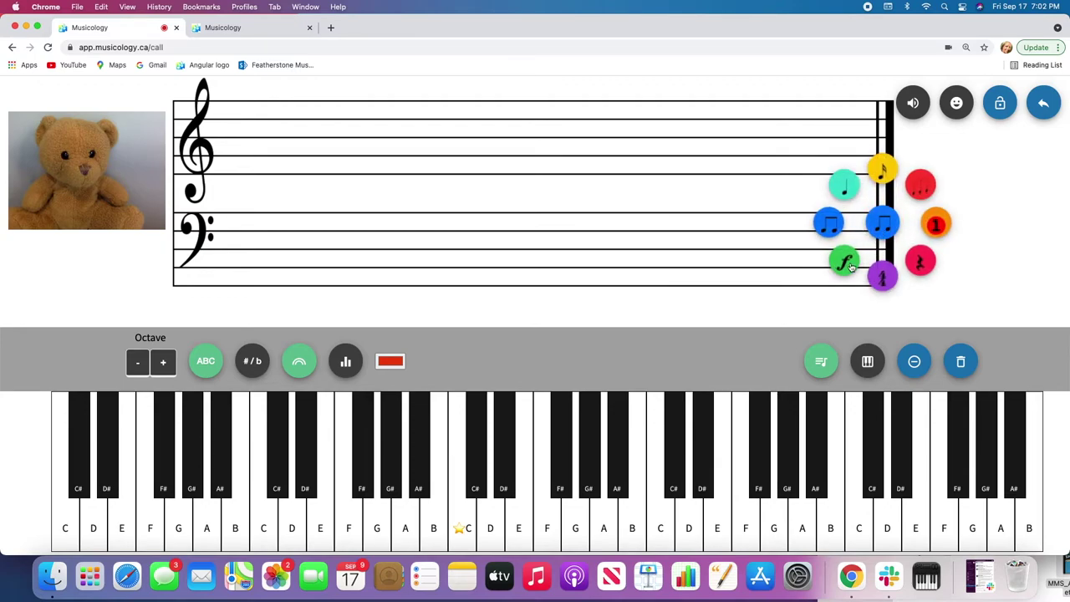
- Place a 4/4 time signature beside the clef on both the treble and bass staves
{"action": "left_click", "coordinate": [883, 276]}
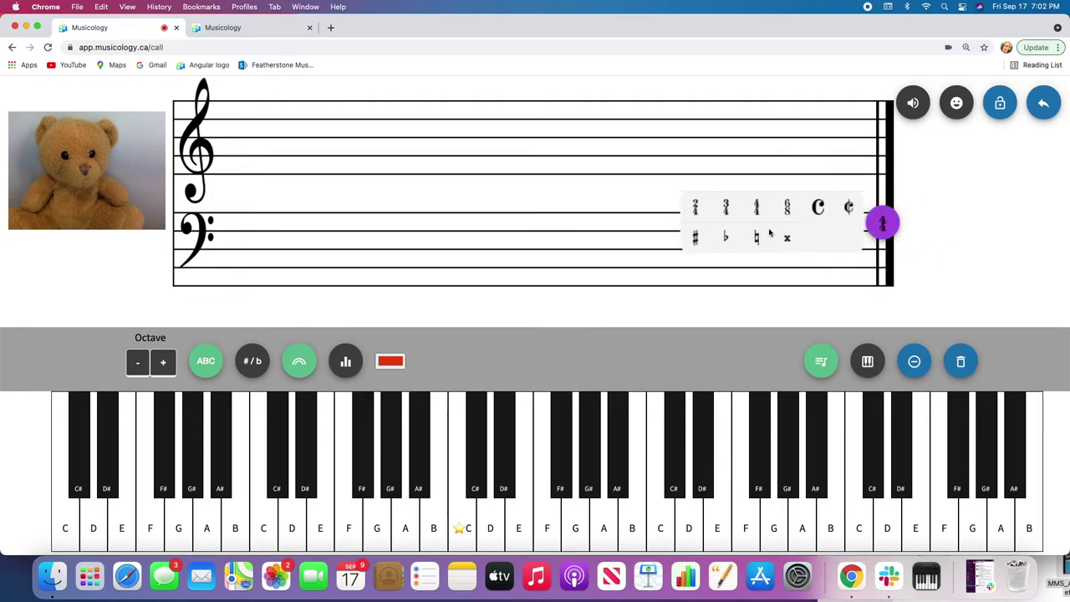
{"action": "left_click", "coordinate": [757, 206]}
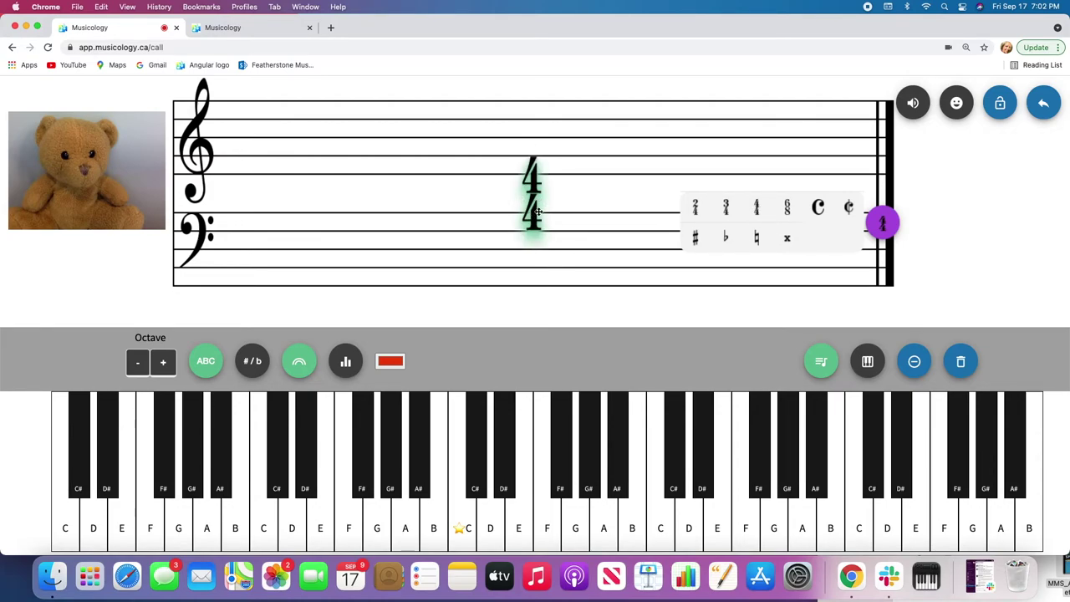
{"action": "left_click_drag", "start_coordinate": [538, 211], "coordinate": [256, 159]}
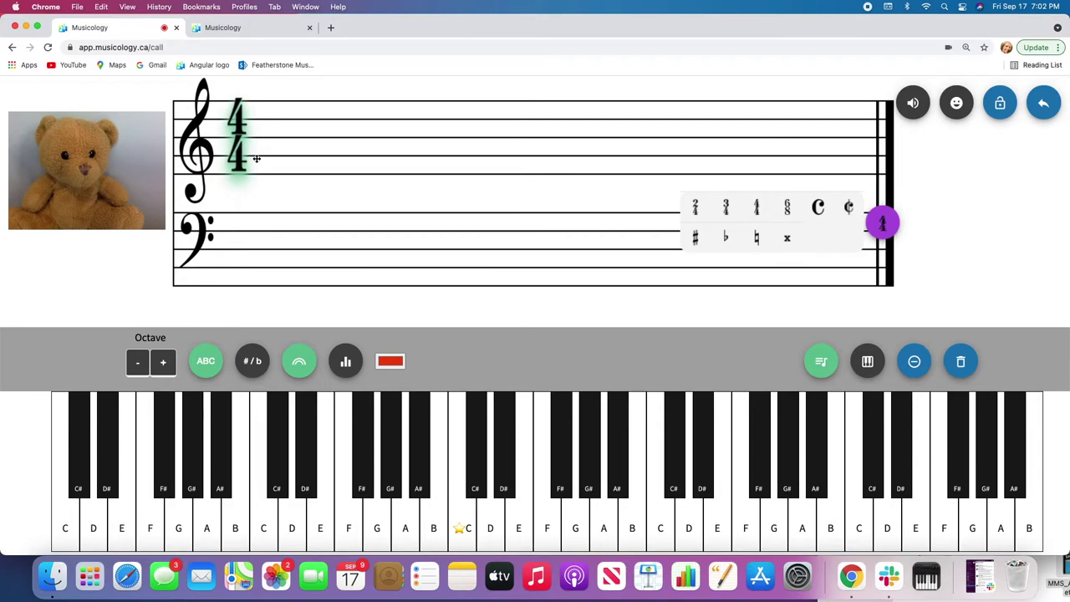
{"action": "left_click", "coordinate": [757, 207]}
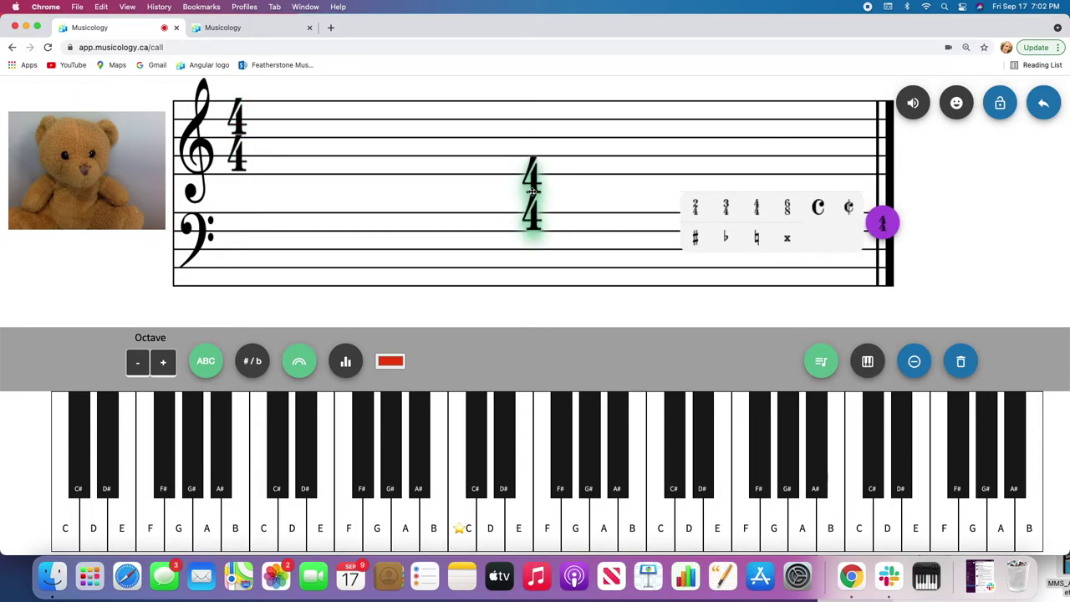
{"action": "left_click_drag", "start_coordinate": [533, 201], "coordinate": [239, 247]}
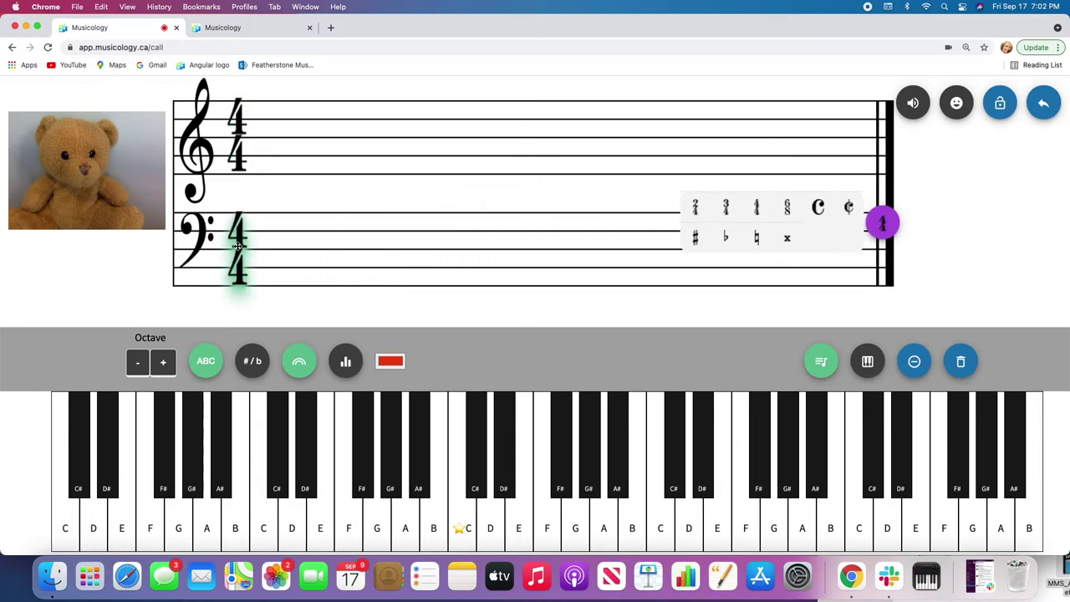
- Add a forte (f) marking between the staves near the time signatures and repeat dots just before the final barline
{"action": "left_click", "coordinate": [870, 227]}
{"action": "left_click", "coordinate": [844, 261]}
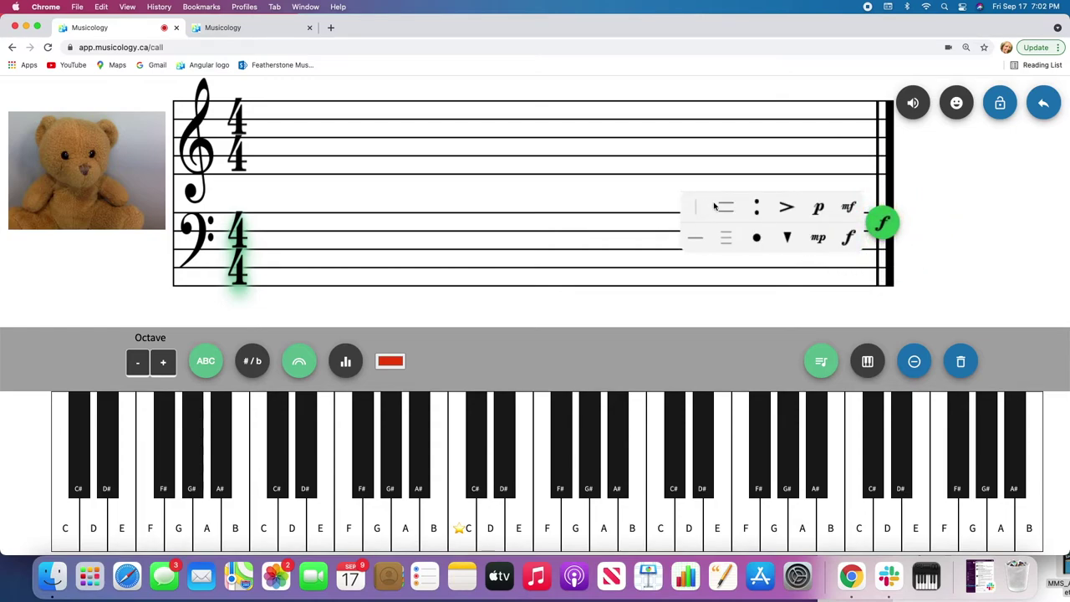
{"action": "left_click", "coordinate": [849, 238]}
{"action": "left_click_drag", "start_coordinate": [533, 192], "coordinate": [249, 192]}
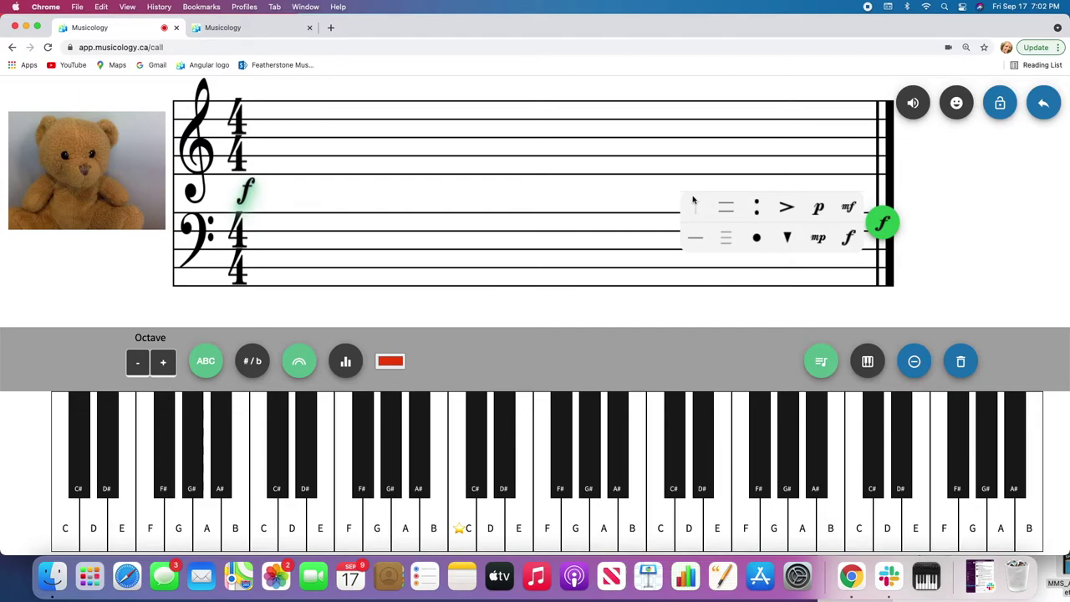
{"action": "left_click", "coordinate": [756, 209]}
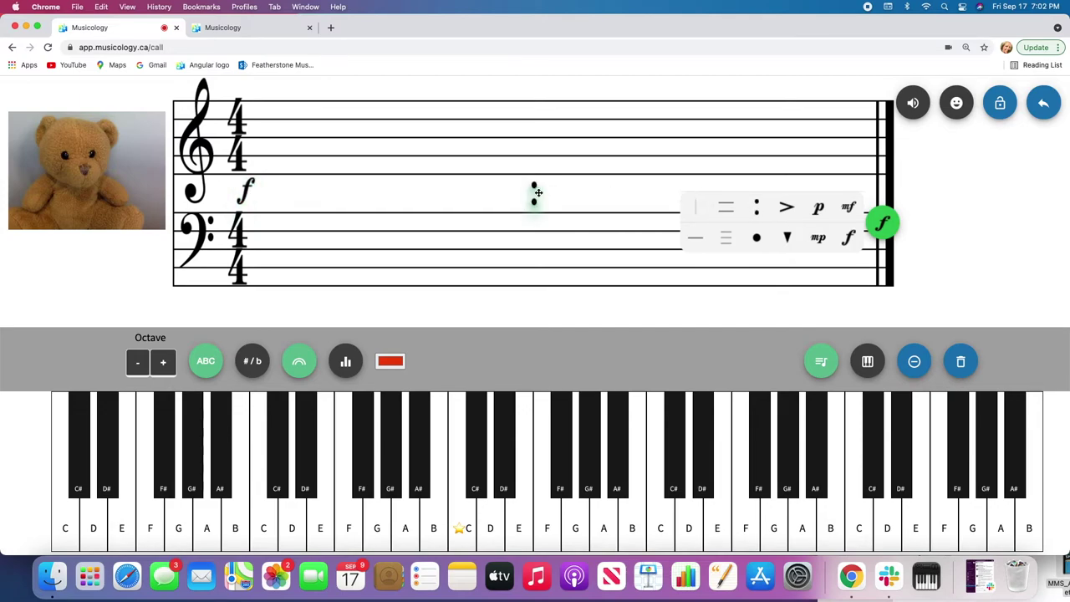
{"action": "left_click_drag", "start_coordinate": [538, 193], "coordinate": [872, 192]}
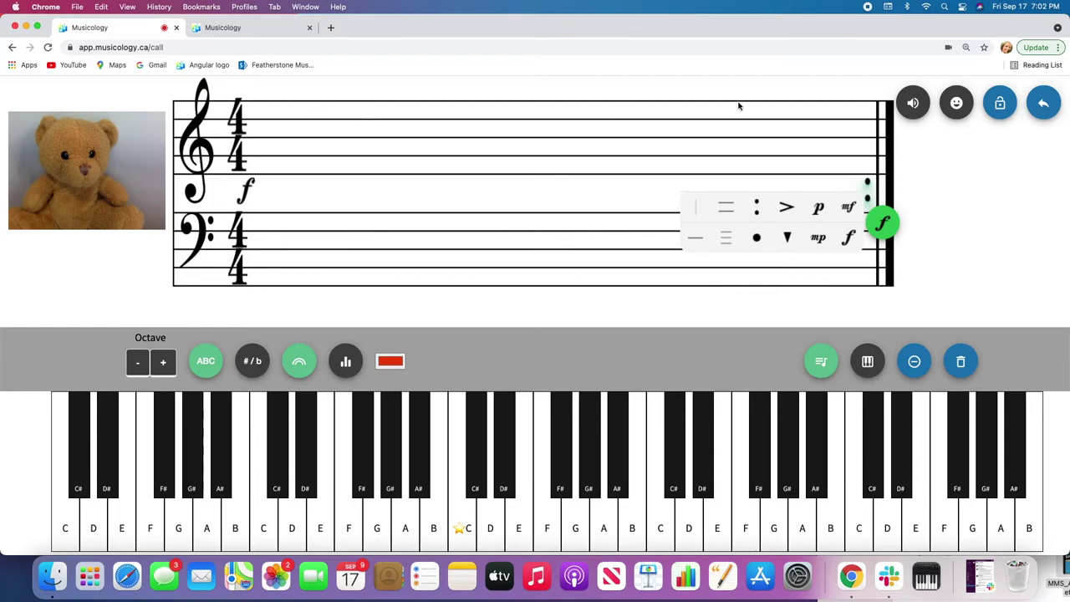
- Add a single ledger line below the treble staff after the forte marking and a barline mid-way across the grand staff
{"action": "left_click", "coordinate": [697, 239]}
{"action": "left_click_drag", "start_coordinate": [528, 196], "coordinate": [322, 188]}
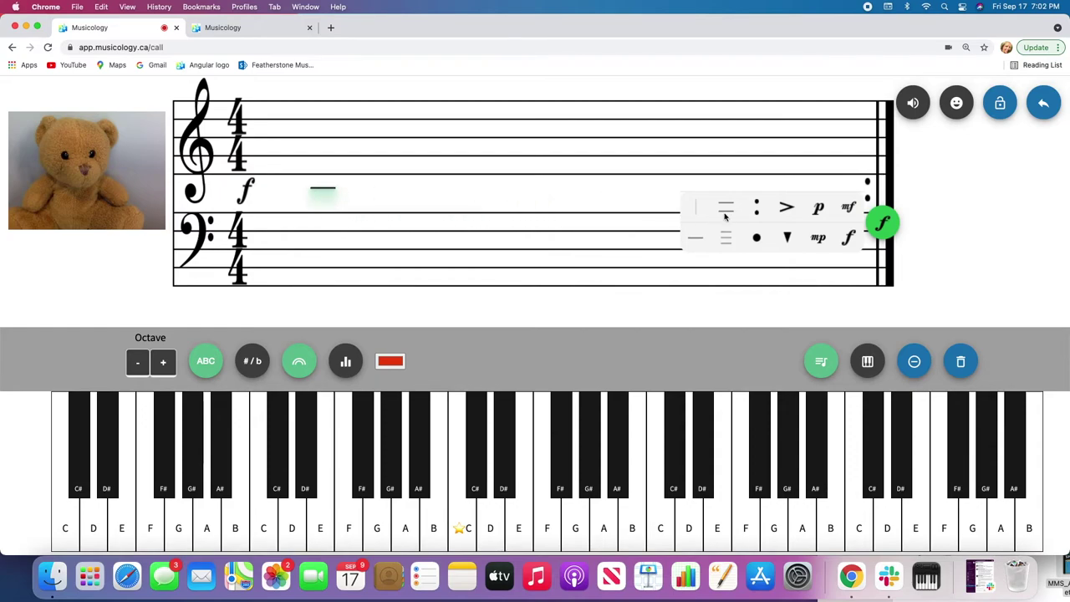
{"action": "left_click", "coordinate": [696, 208]}
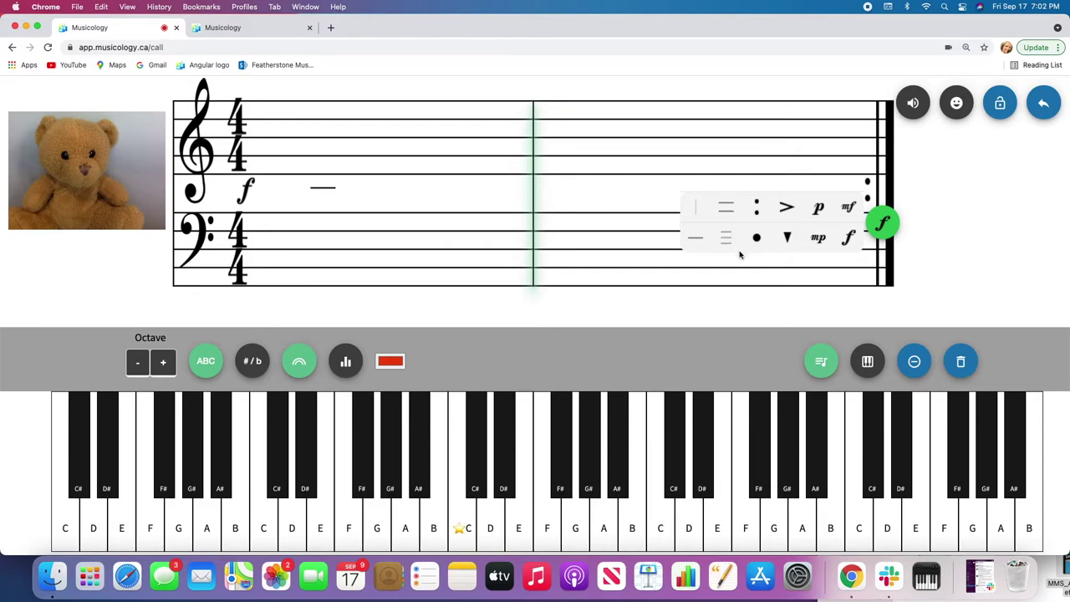
- Put the red number 1 marker on the piano's middle C key and hide the note names
{"action": "left_click", "coordinate": [882, 226]}
{"action": "left_click", "coordinate": [933, 222]}
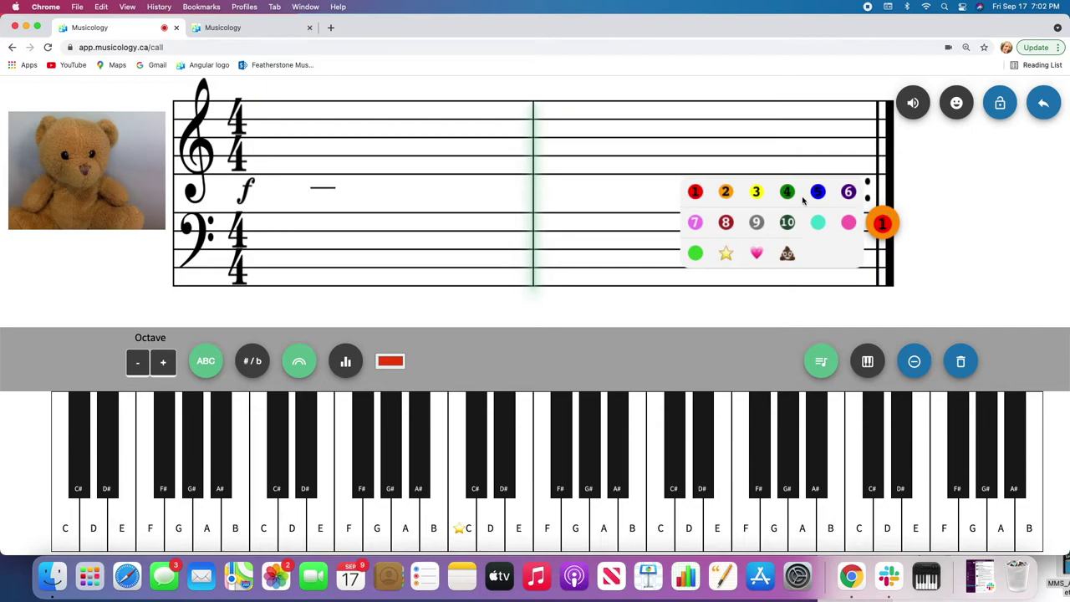
{"action": "left_click", "coordinate": [695, 191]}
{"action": "mouse_move", "coordinate": [538, 194]}
{"action": "left_mouse_down"}
{"action": "mouse_move", "coordinate": [481, 279]}
{"action": "mouse_move", "coordinate": [492, 477]}
{"action": "mouse_move", "coordinate": [469, 515]}
{"action": "left_mouse_up"}
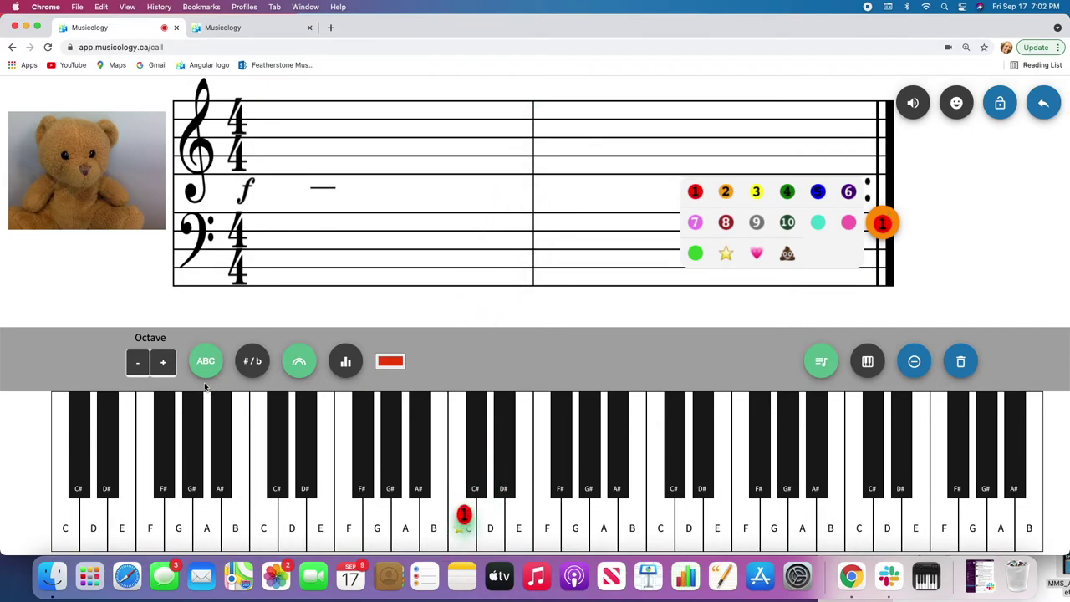
{"action": "left_click", "coordinate": [199, 365]}
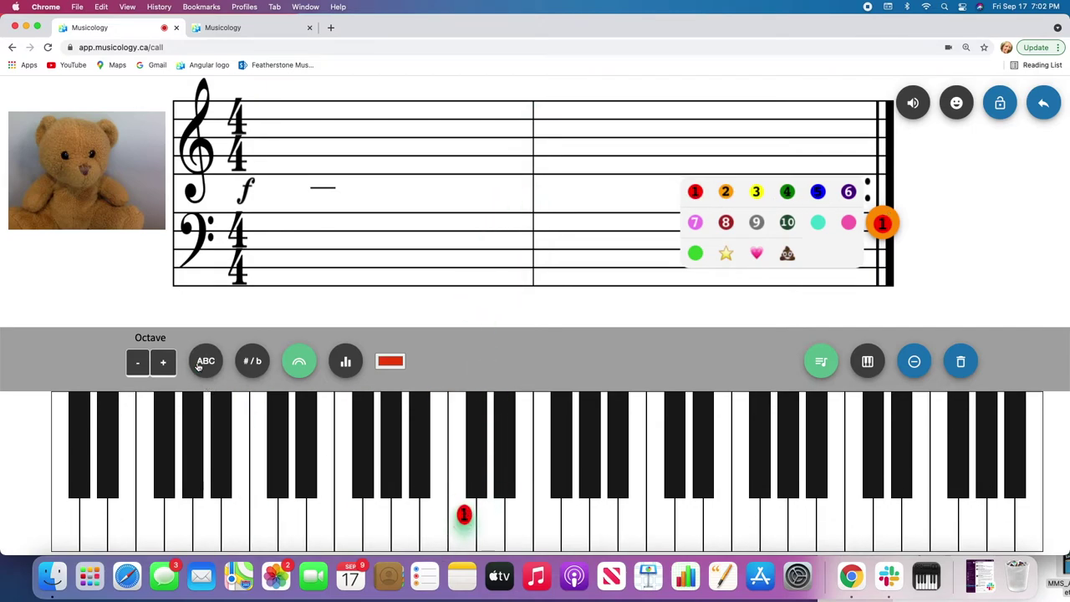
- Place a whole note on the ledger line below the treble staff
{"action": "left_click", "coordinate": [878, 223]}
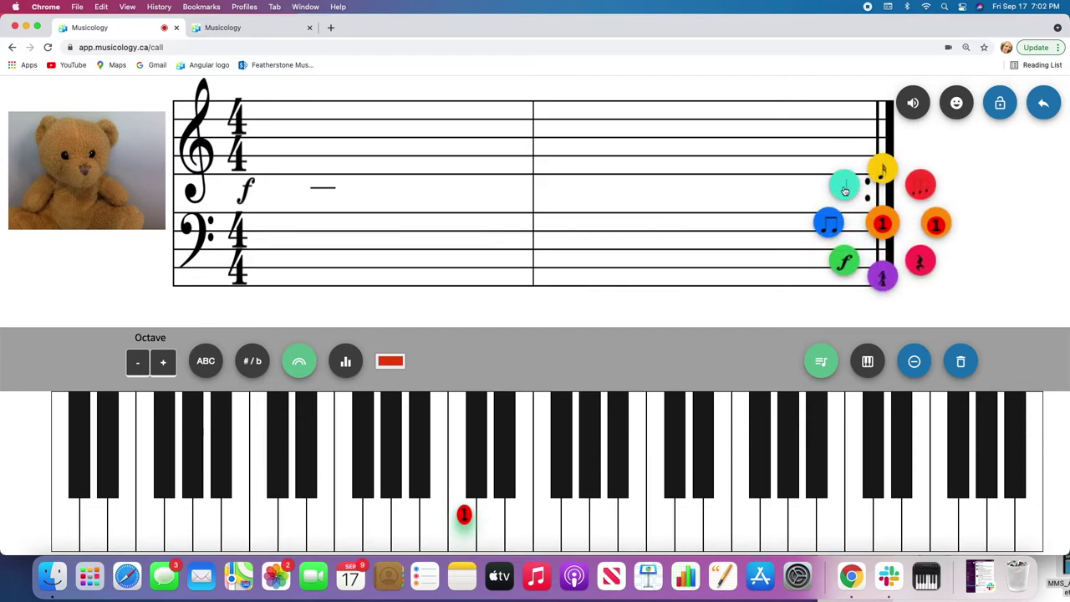
{"action": "left_click", "coordinate": [844, 188]}
{"action": "left_click_drag", "start_coordinate": [756, 238], "coordinate": [322, 188]}
- Stack turquoise, pink and green dots in the first measure, and place star, heart and poop stickers in the second measure
{"action": "left_click", "coordinate": [883, 224]}
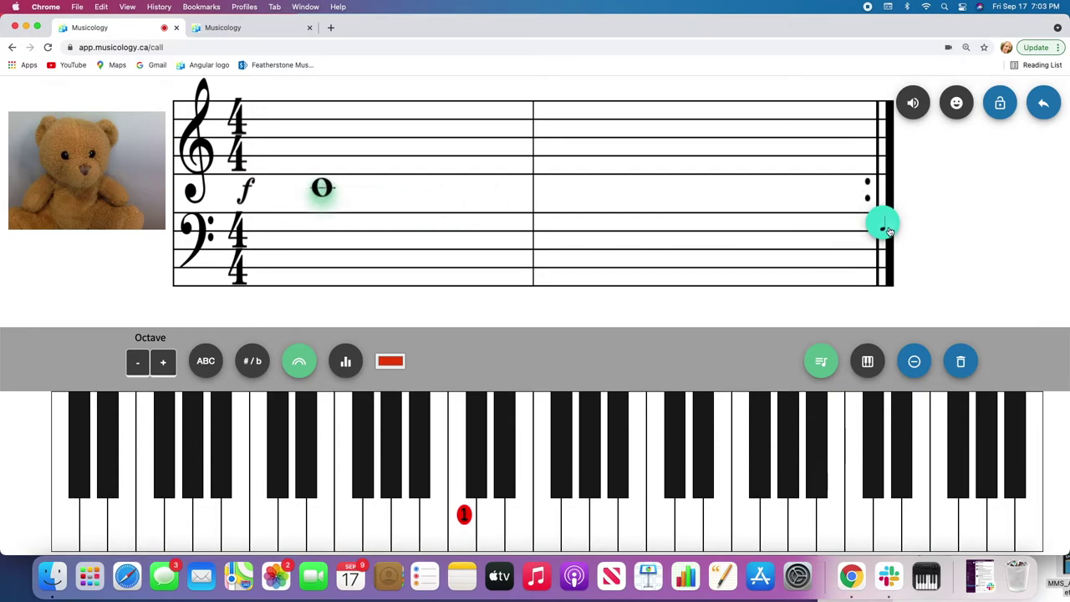
{"action": "left_click", "coordinate": [936, 223]}
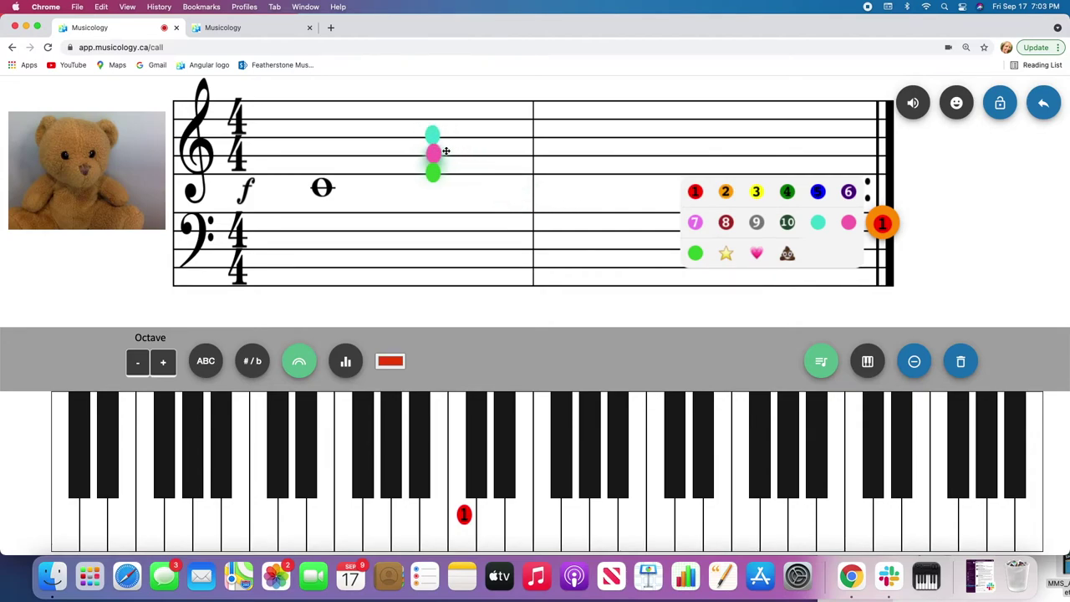
{"action": "left_click", "coordinate": [726, 255]}
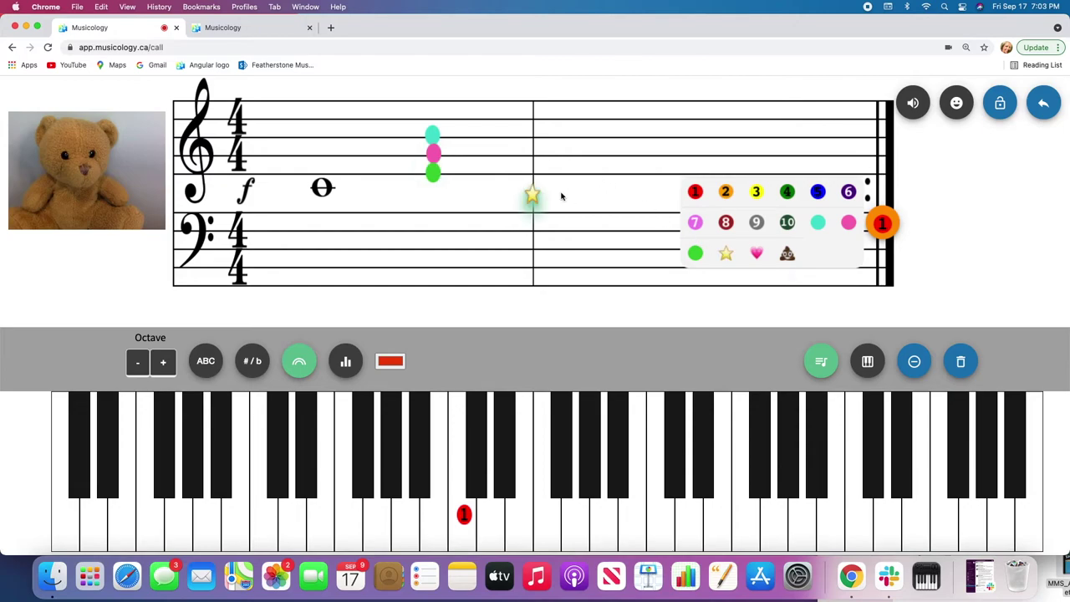
{"action": "left_click", "coordinate": [758, 254]}
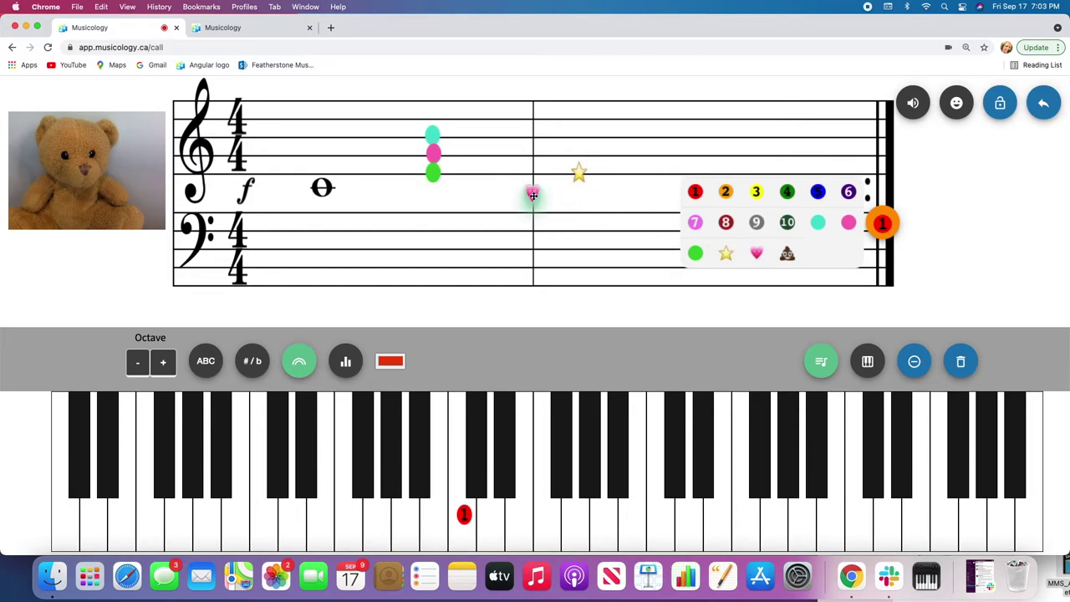
{"action": "left_click", "coordinate": [786, 255]}
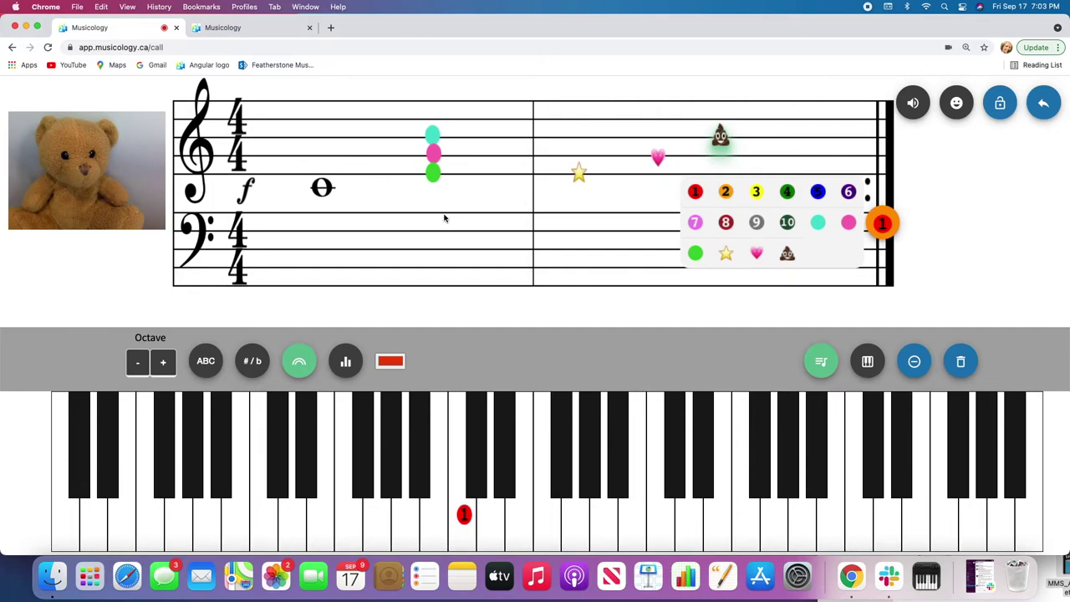
- Place a quarter rest on the treble staff between the coloured dots and the middle barline
{"action": "left_click", "coordinate": [895, 224]}
{"action": "left_click", "coordinate": [918, 263]}
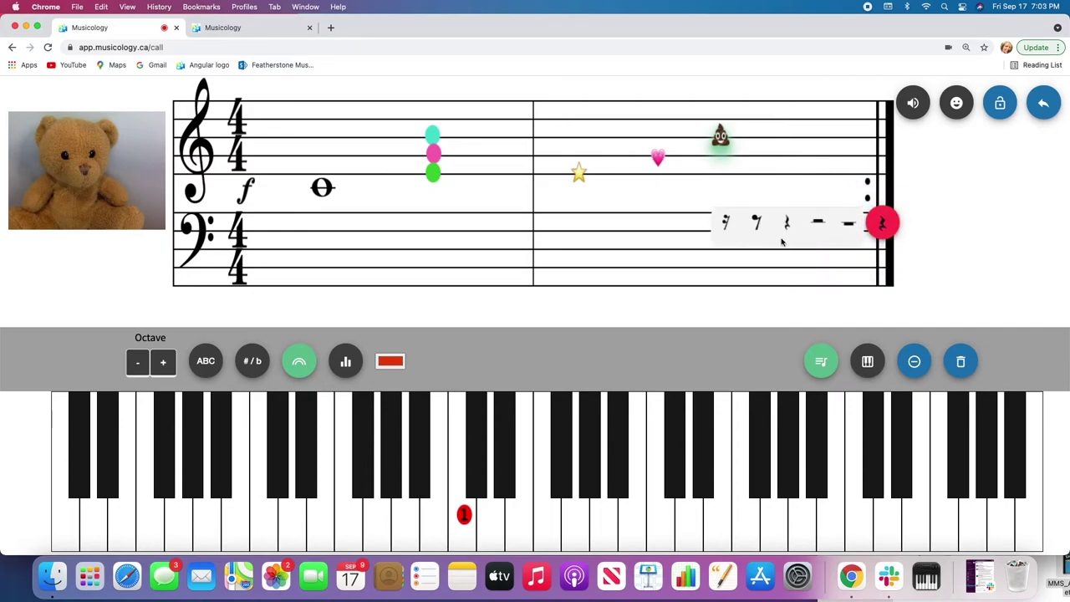
{"action": "left_click_drag", "start_coordinate": [785, 224], "coordinate": [489, 149]}
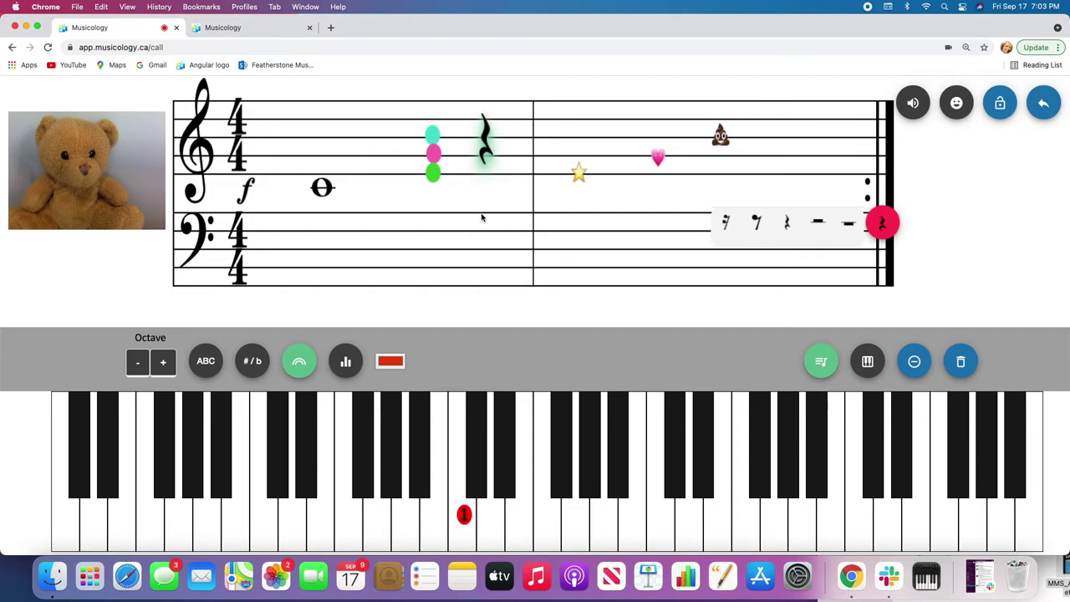
- Play F#, B and middle C on the piano with the note names hidden
{"action": "left_click", "coordinate": [561, 443]}
{"action": "left_click", "coordinate": [423, 512]}
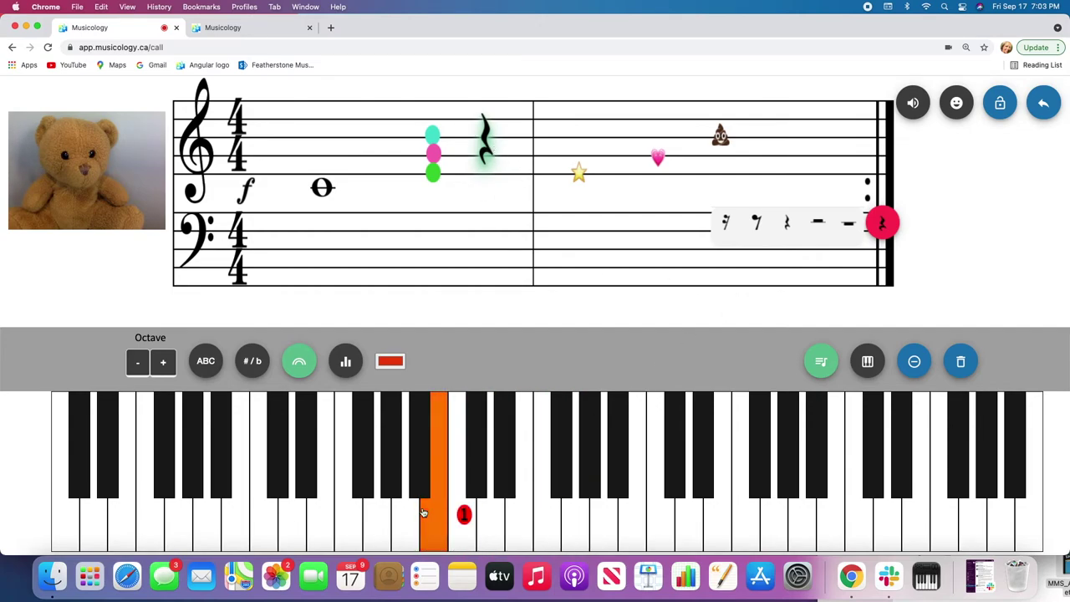
{"action": "left_click", "coordinate": [465, 535]}
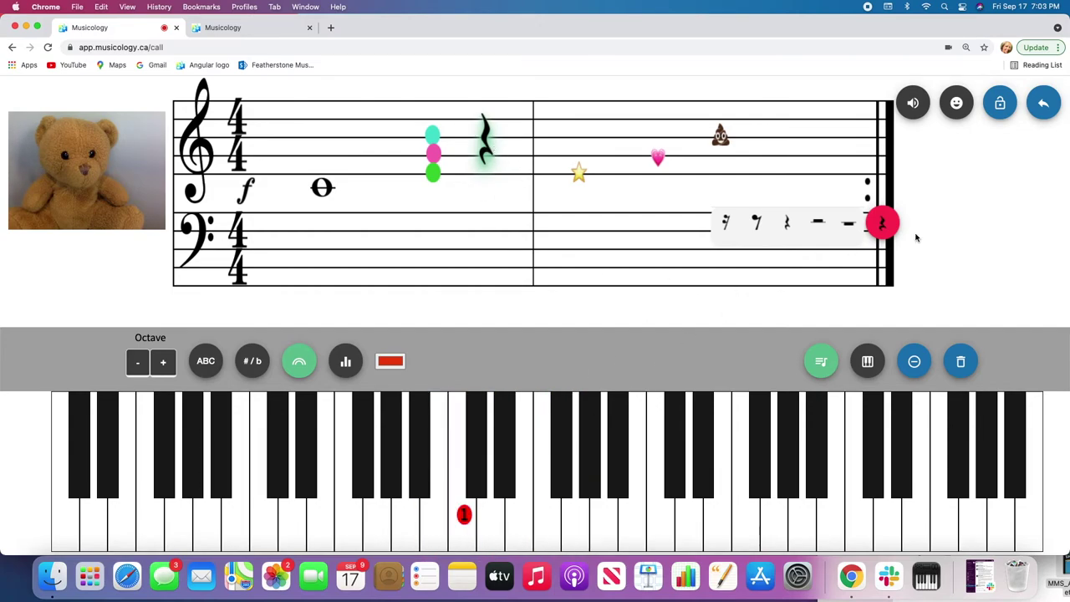
- Close the notation menu, delete the heart sticker, and clear all remaining symbols from the staff and keyboard
{"action": "left_click", "coordinate": [882, 225]}
{"action": "left_click", "coordinate": [882, 224]}
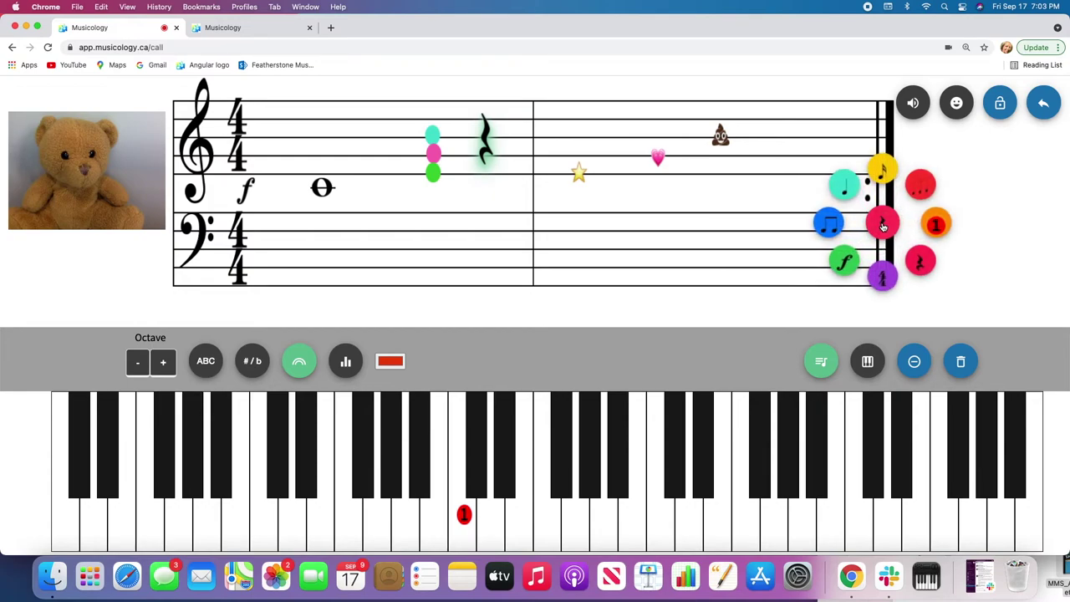
{"action": "left_click", "coordinate": [822, 367]}
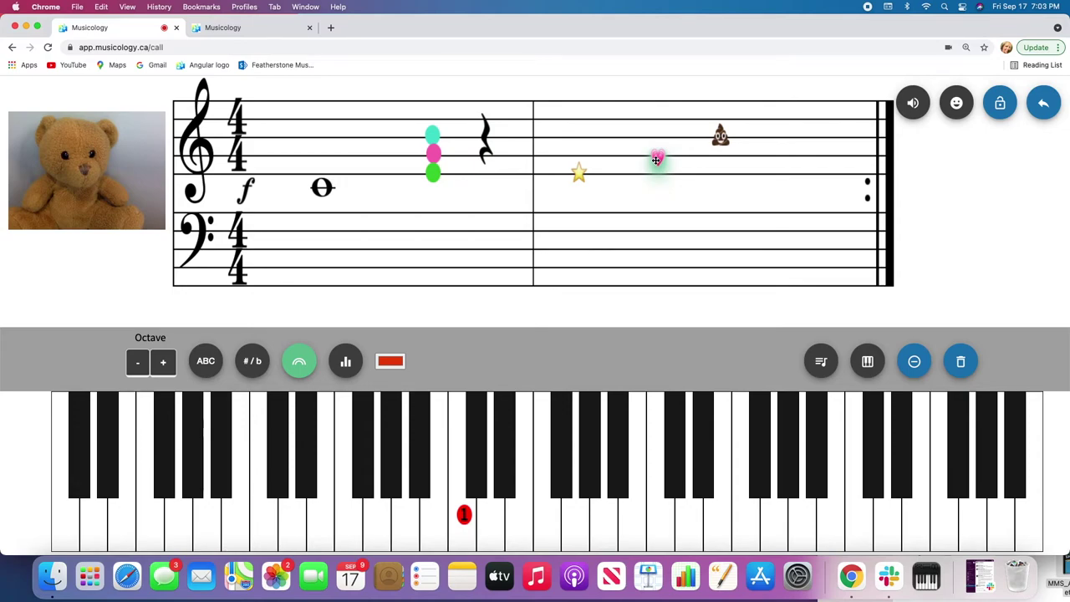
{"action": "left_click", "coordinate": [914, 364]}
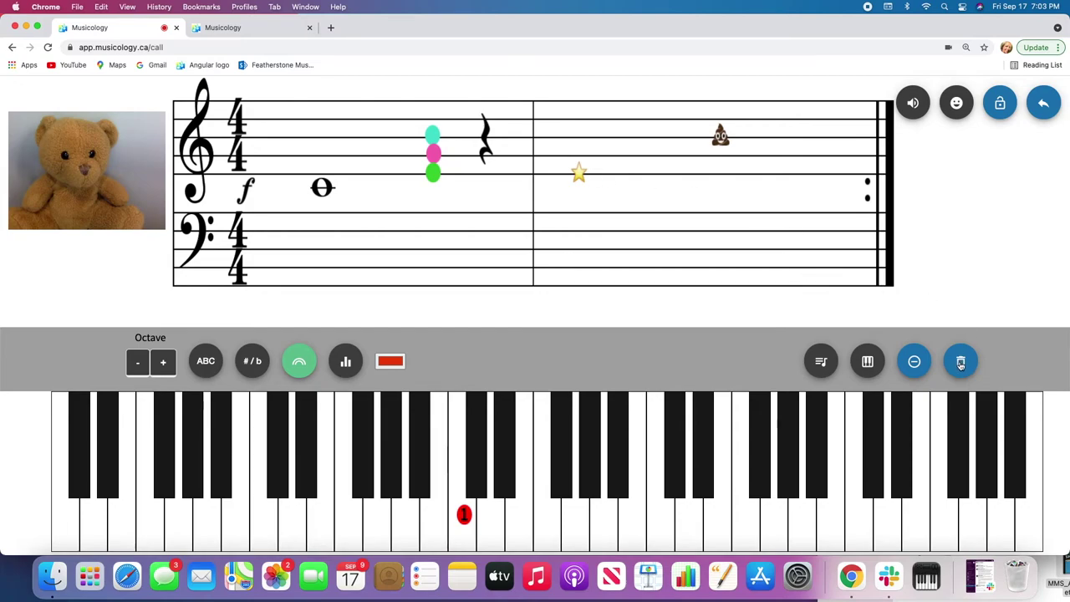
{"action": "left_click", "coordinate": [960, 364]}
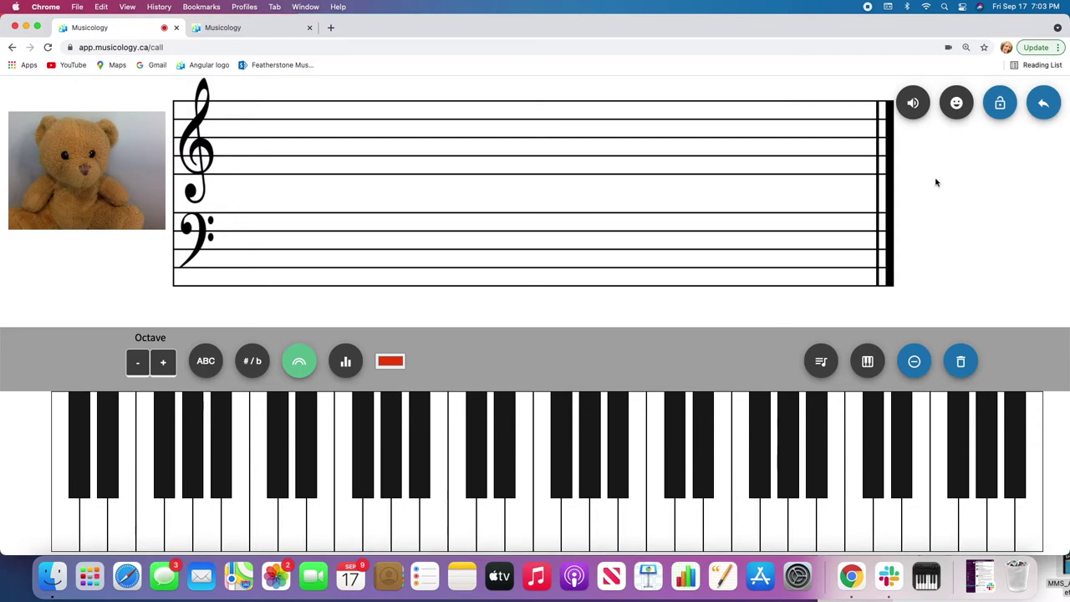
- Send a star emoji reaction in the call
{"action": "left_click", "coordinate": [956, 109]}
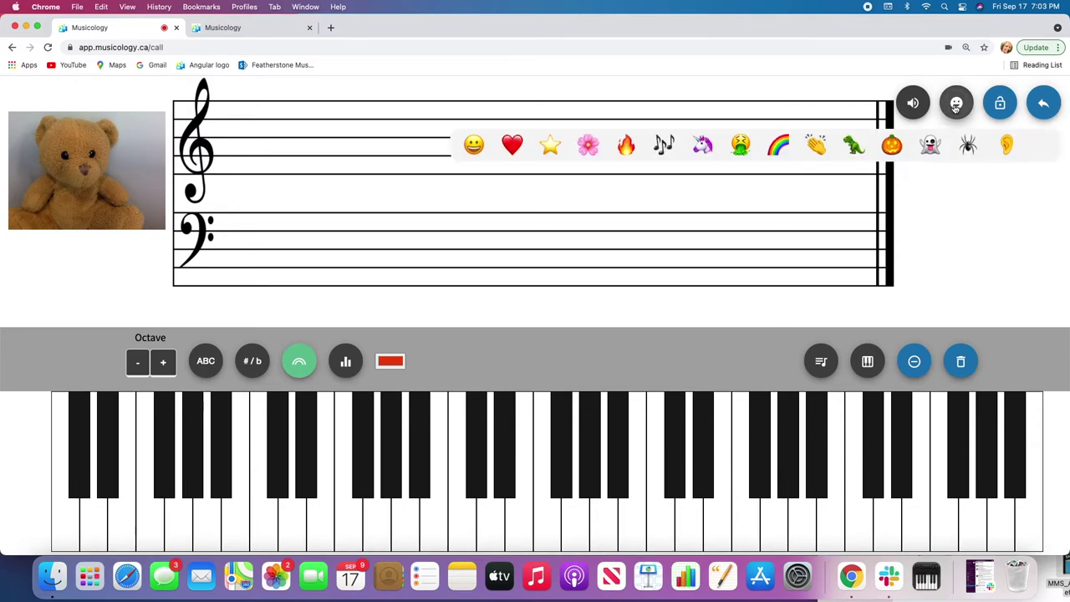
{"action": "left_click", "coordinate": [552, 148]}
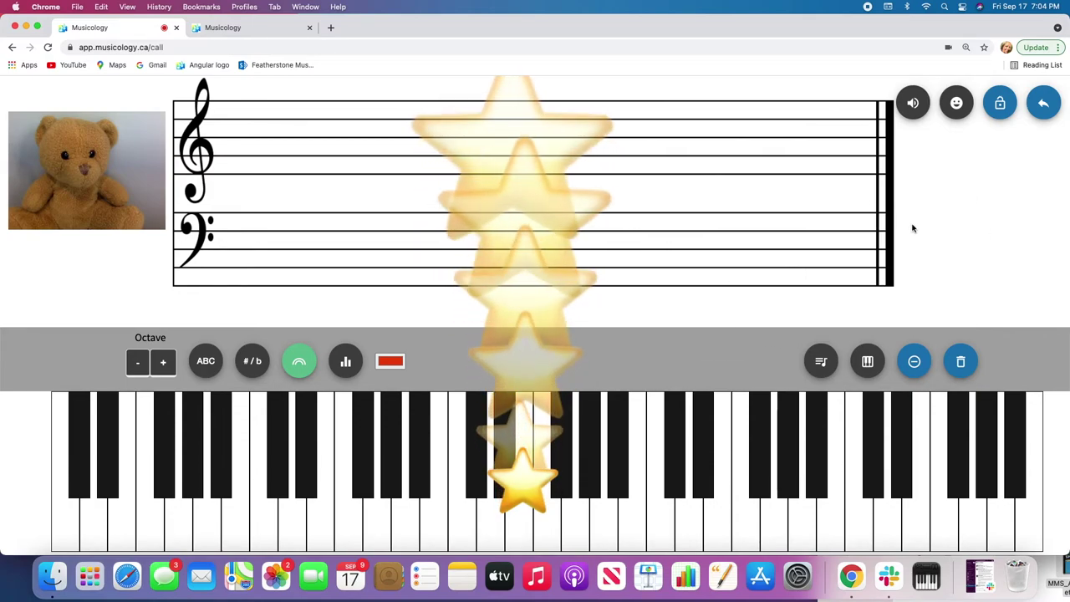
- Turn on the lock, play a D key, and switch the note names on and off again
{"action": "left_click", "coordinate": [1003, 102]}
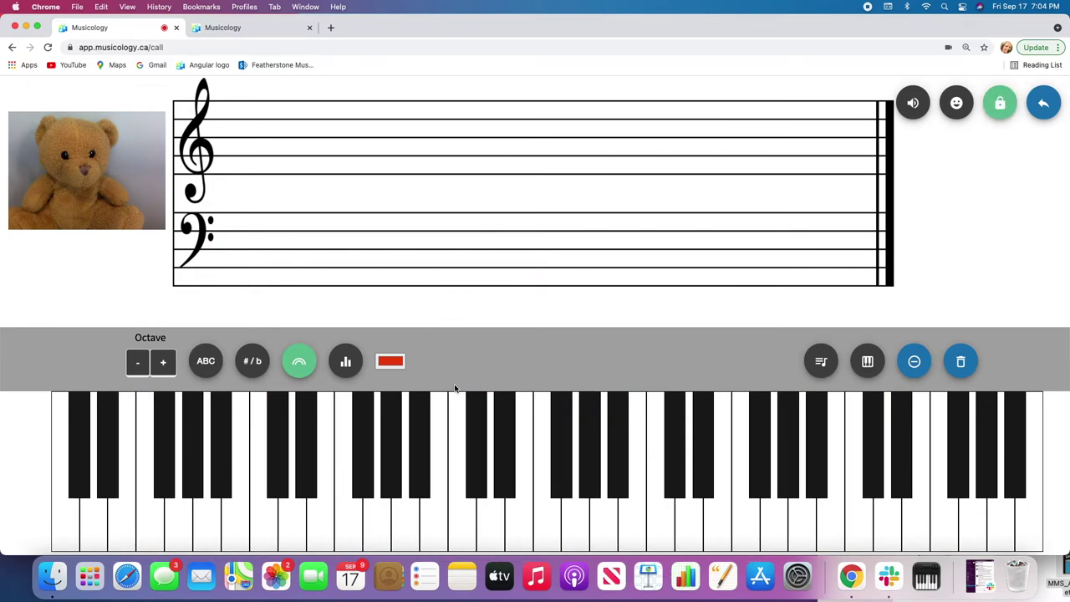
{"action": "left_click", "coordinate": [491, 460]}
{"action": "left_click", "coordinate": [207, 360]}
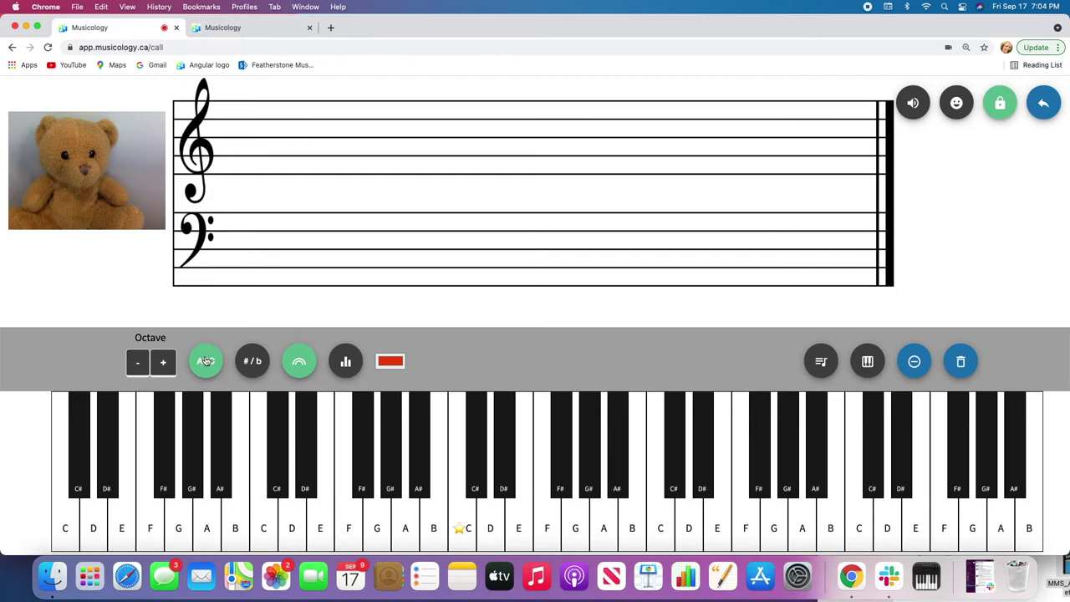
{"action": "left_click", "coordinate": [207, 360]}
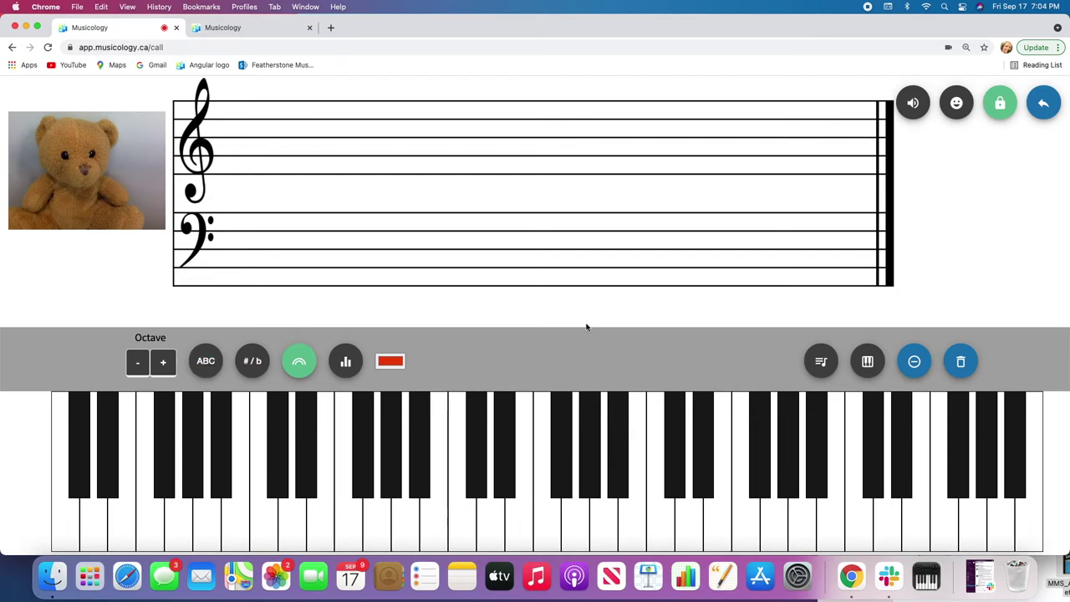
- Return from the piano to the main call view and open the metronome with its tempo at 120 BPM
{"action": "left_click", "coordinate": [1044, 106]}
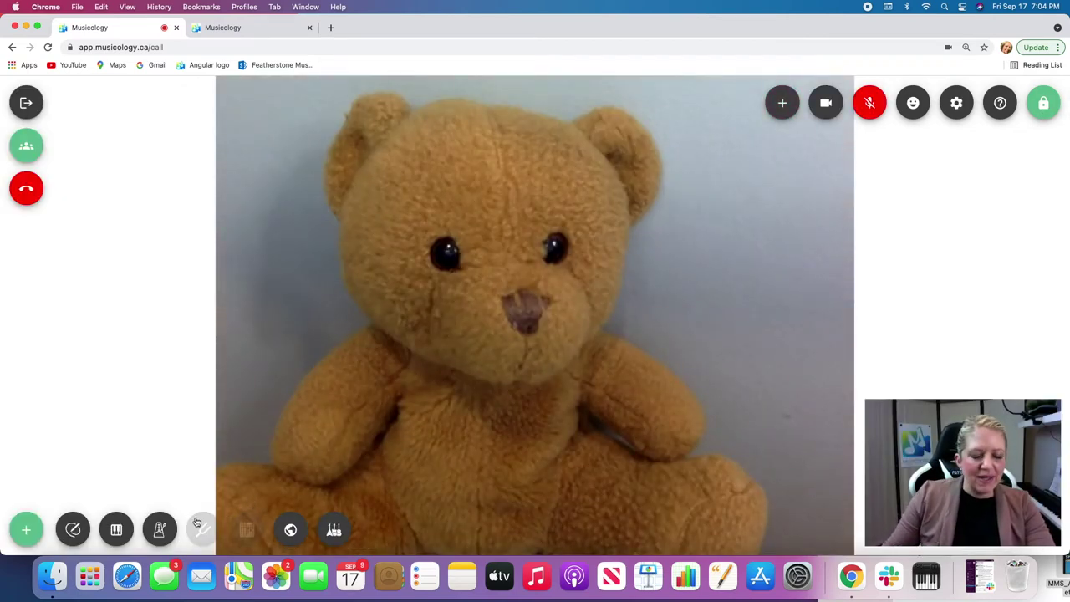
{"action": "left_click", "coordinate": [159, 529]}
{"action": "left_click_drag", "start_coordinate": [102, 491], "coordinate": [154, 492]}
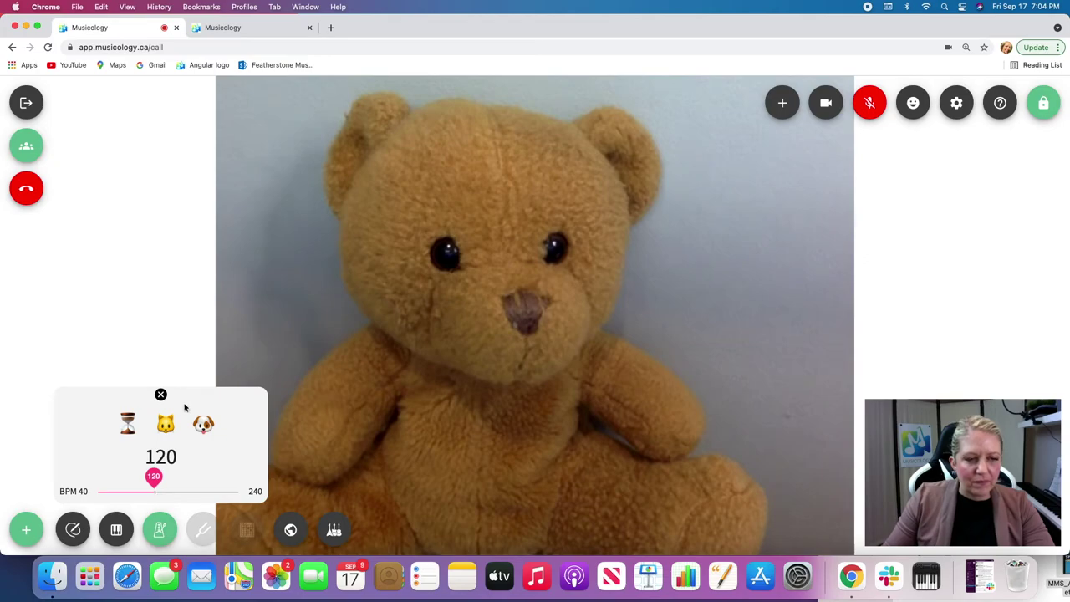
- Play the metronome at 120 BPM with the cat sound, stop it, and close its settings
{"action": "left_click", "coordinate": [166, 424]}
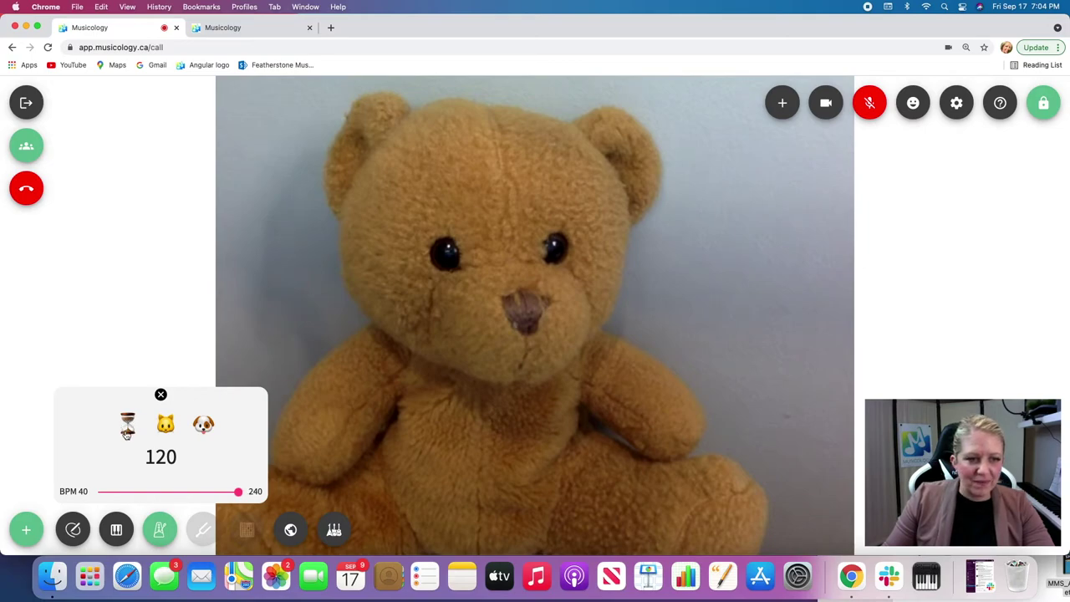
{"action": "left_click", "coordinate": [162, 532]}
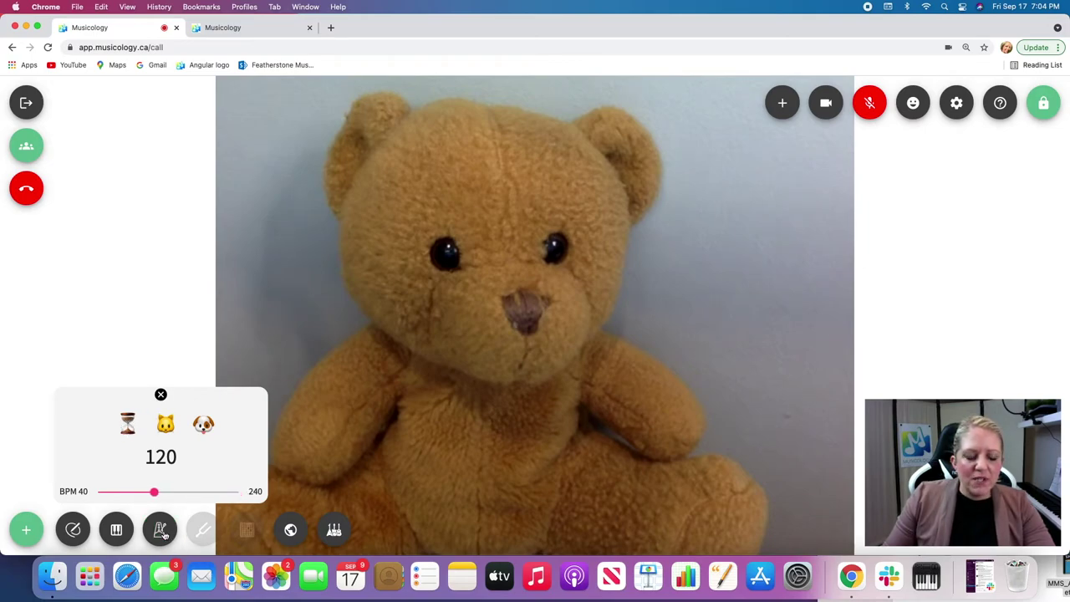
{"action": "left_click", "coordinate": [162, 395]}
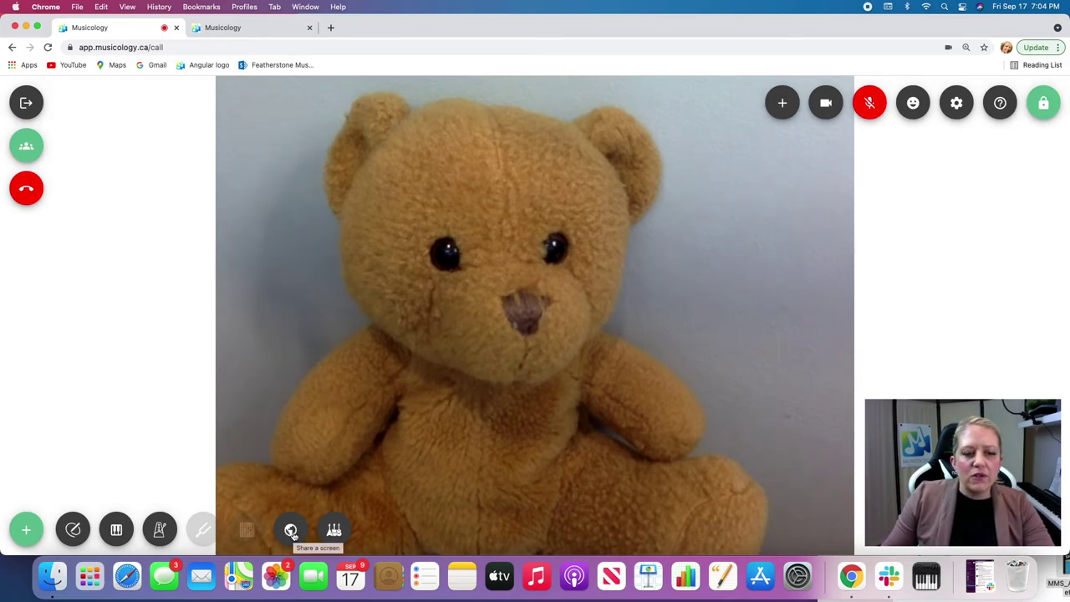
- Load youtube.com in a new browser tab and go to the account's own Musicology App channel
{"action": "left_click", "coordinate": [290, 532]}
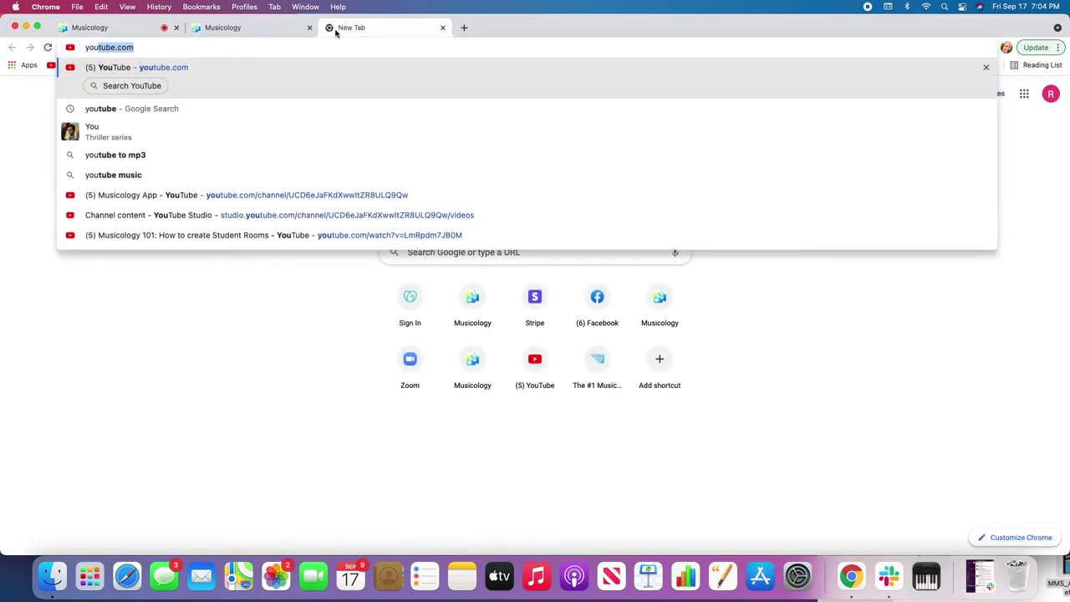
{"action": "key", "text": "Return"}
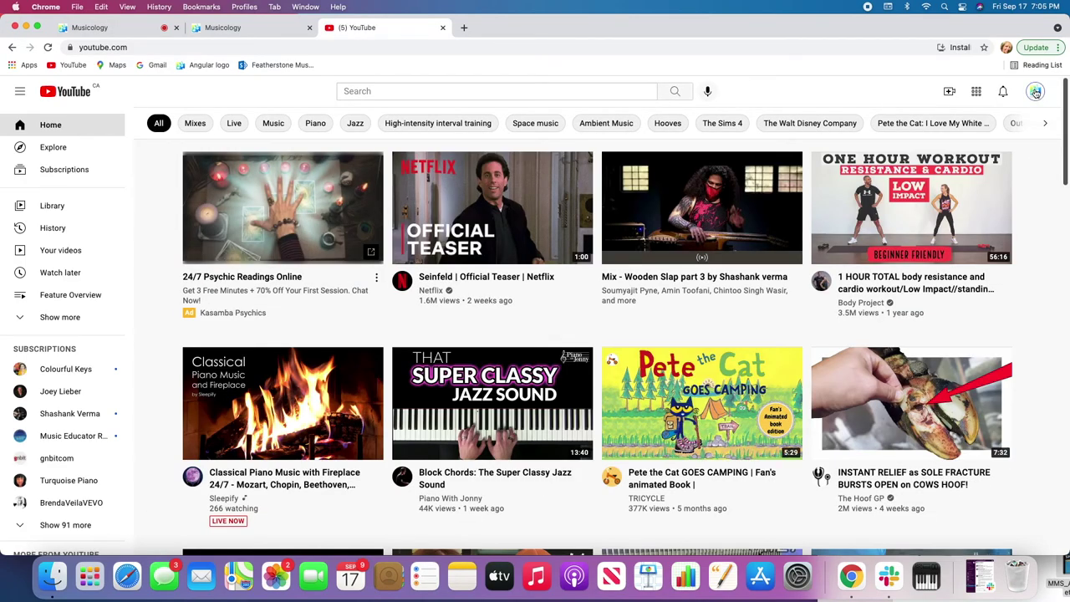
{"action": "left_click", "coordinate": [1035, 92]}
{"action": "left_click", "coordinate": [938, 164]}
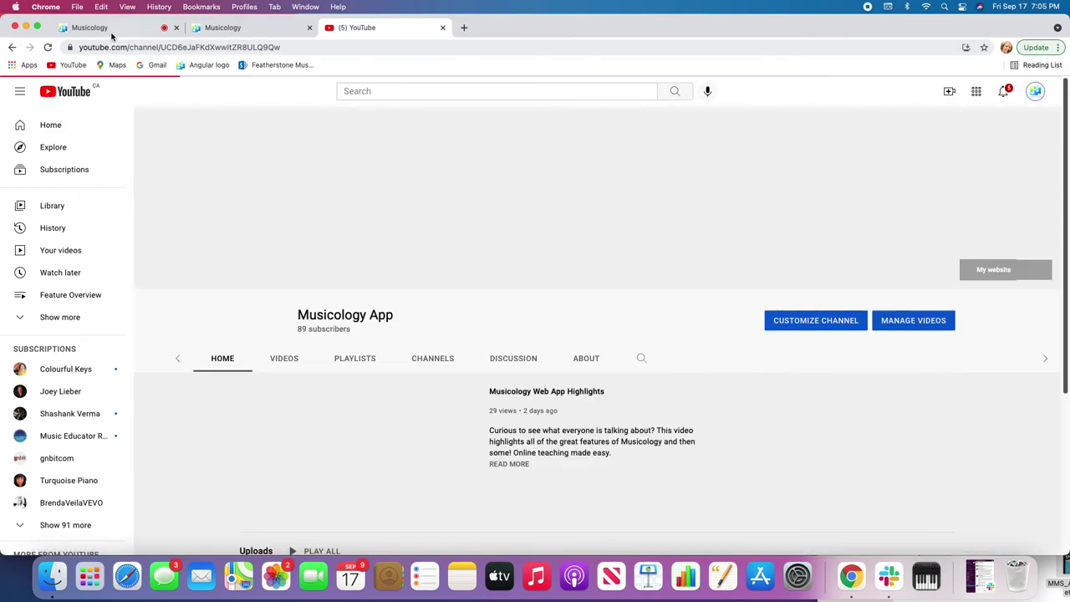
- Return to the call, share the Musicology App YouTube tab with its audio, and pause the channel's highlights video
{"action": "left_click", "coordinate": [117, 29]}
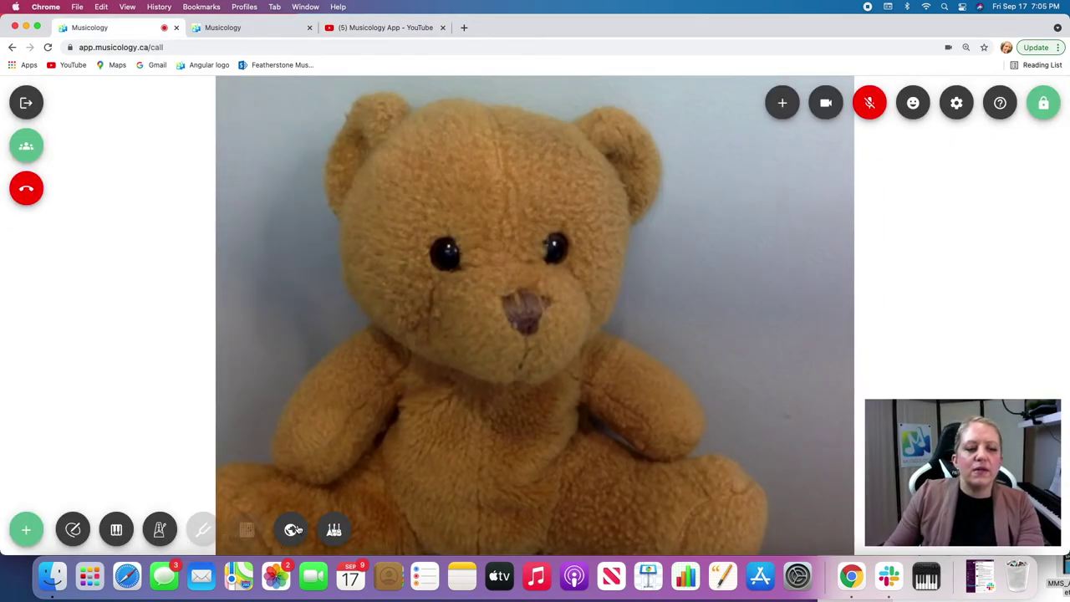
{"action": "left_click", "coordinate": [291, 529]}
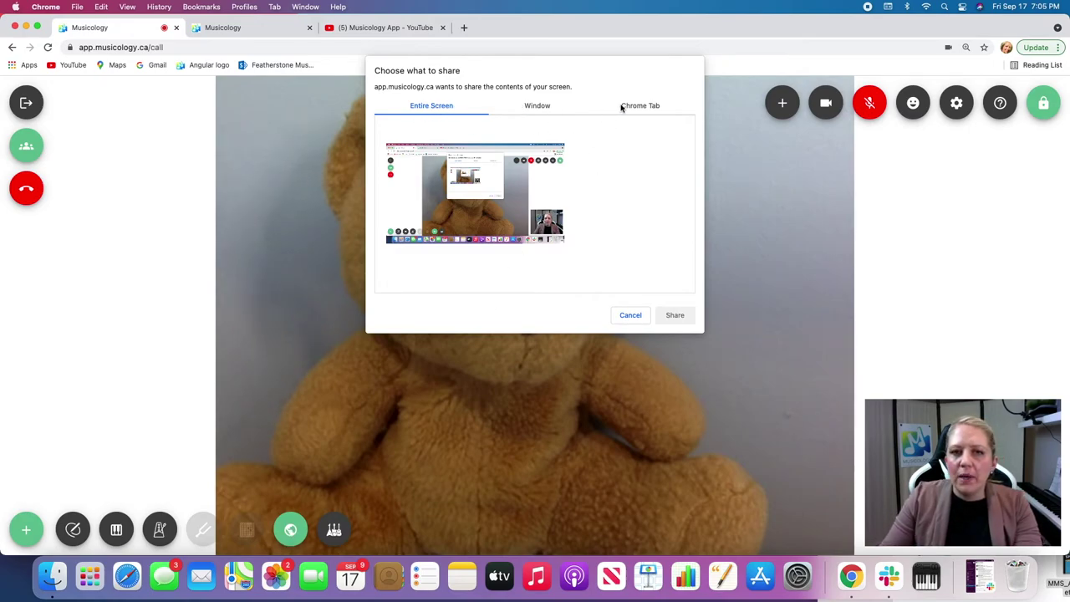
{"action": "left_click", "coordinate": [538, 107]}
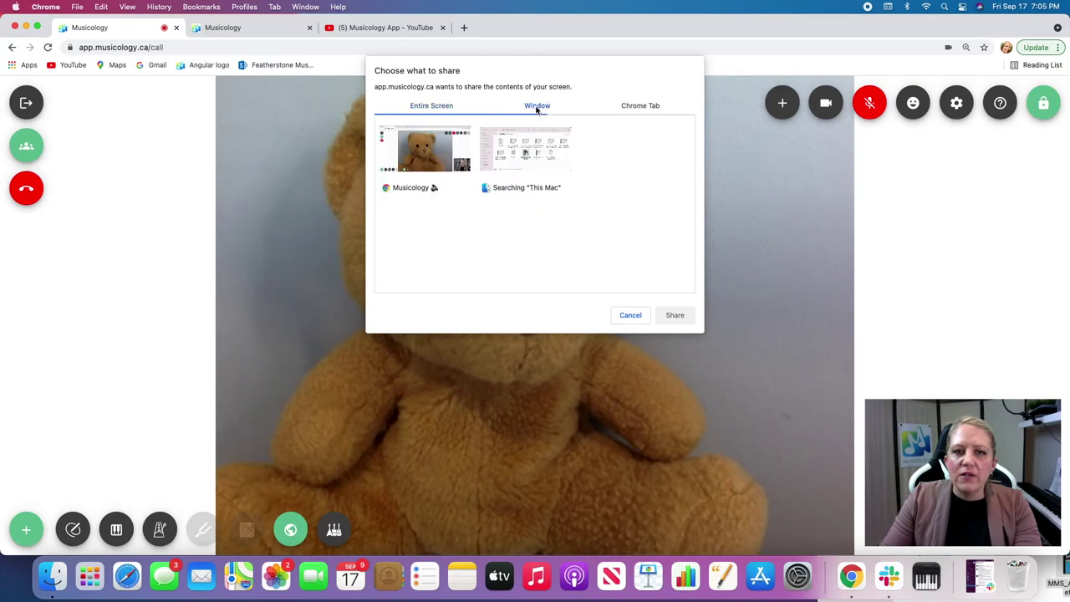
{"action": "left_click", "coordinate": [645, 107]}
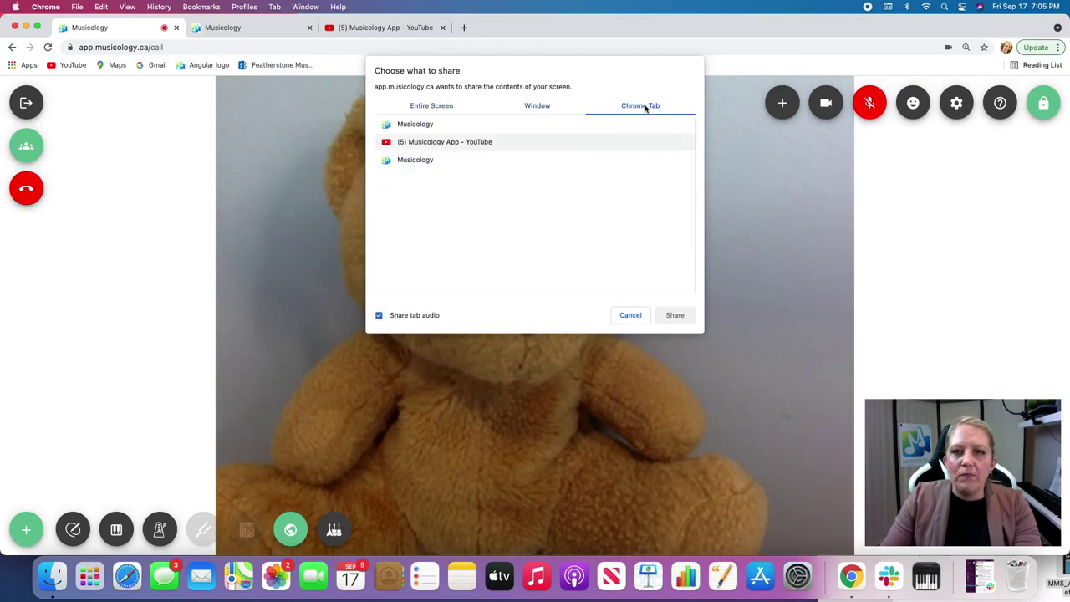
{"action": "left_click", "coordinate": [438, 143]}
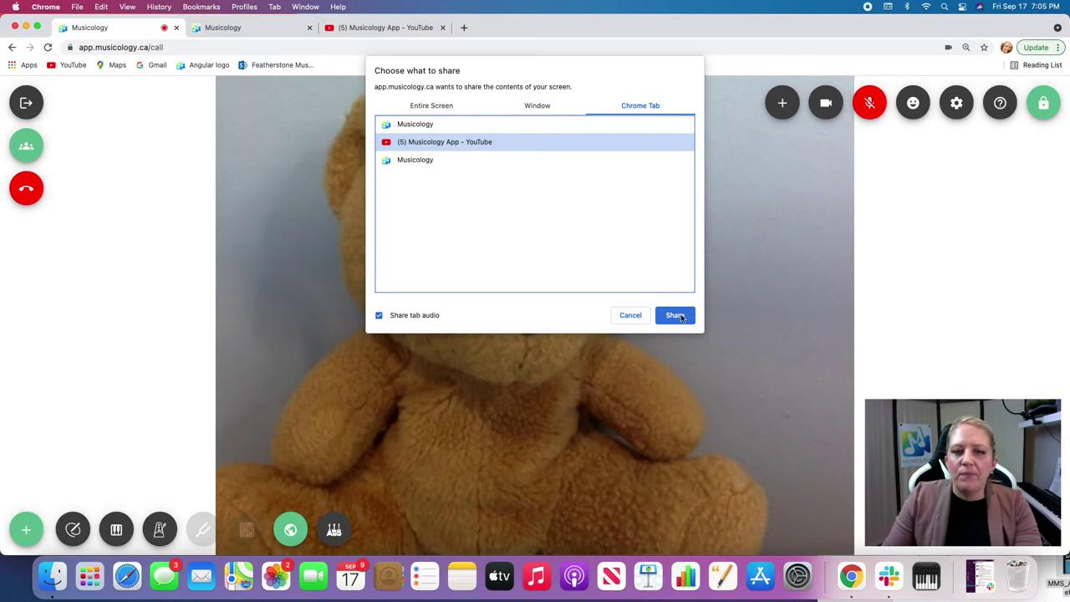
{"action": "left_click", "coordinate": [676, 316]}
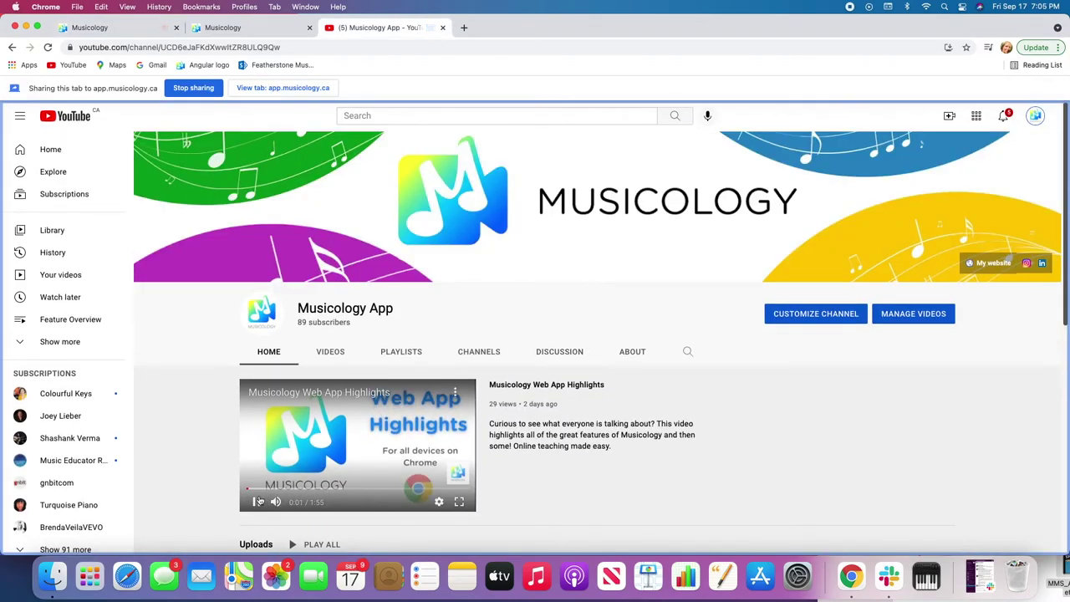
{"action": "left_click", "coordinate": [256, 501]}
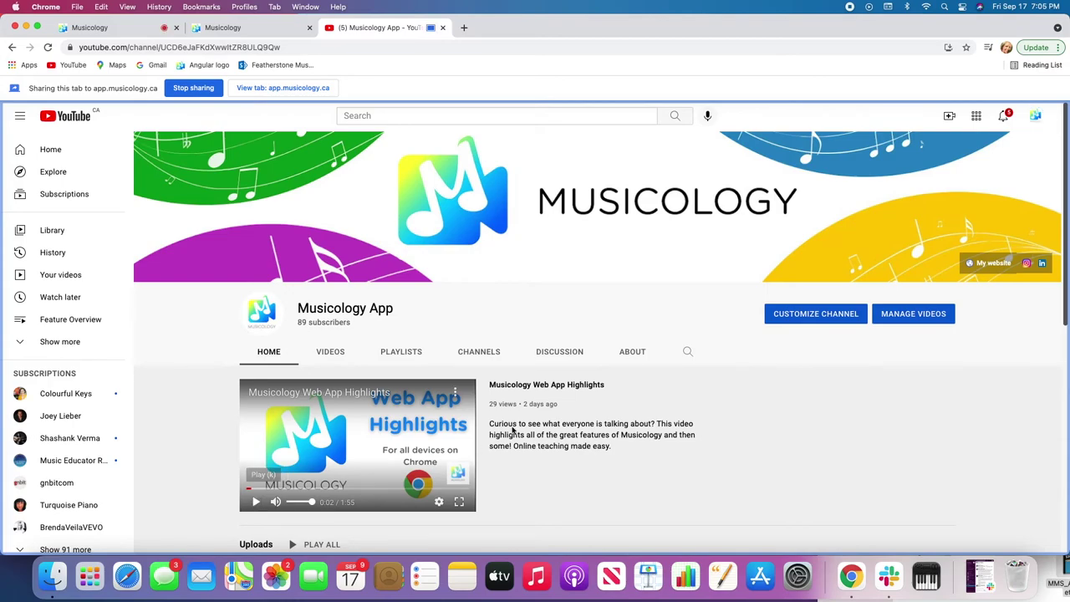
- Show the participant's video in picture-in-picture from the call, go back to the YouTube tab, and enlarge the floating video
{"action": "left_click", "coordinate": [124, 29]}
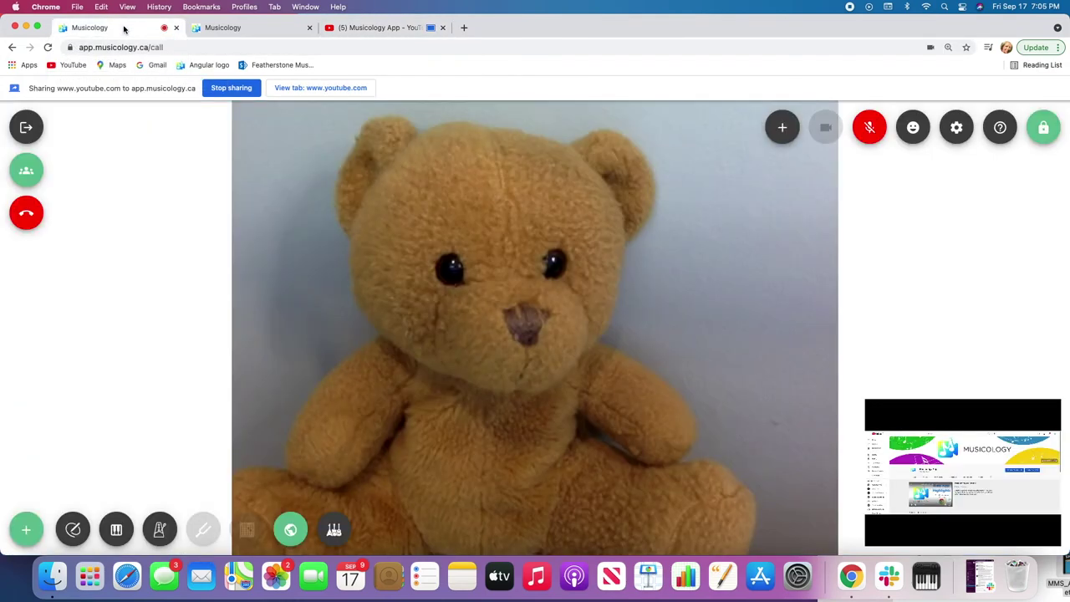
{"action": "left_click", "coordinate": [784, 129]}
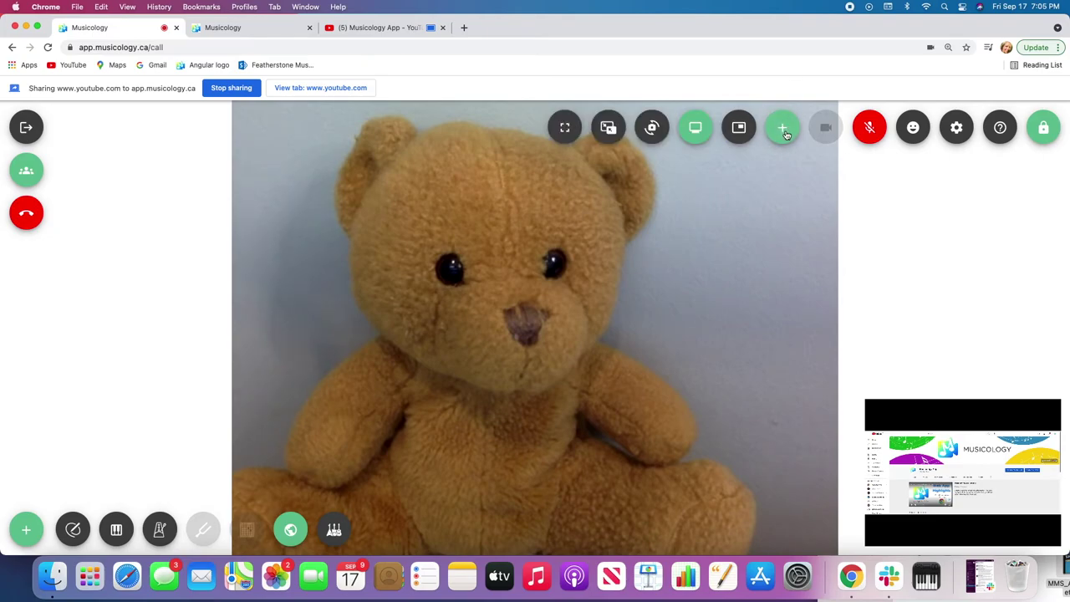
{"action": "left_click", "coordinate": [740, 130]}
{"action": "left_click_drag", "start_coordinate": [807, 167], "coordinate": [807, 113]}
{"action": "left_click", "coordinate": [391, 28]}
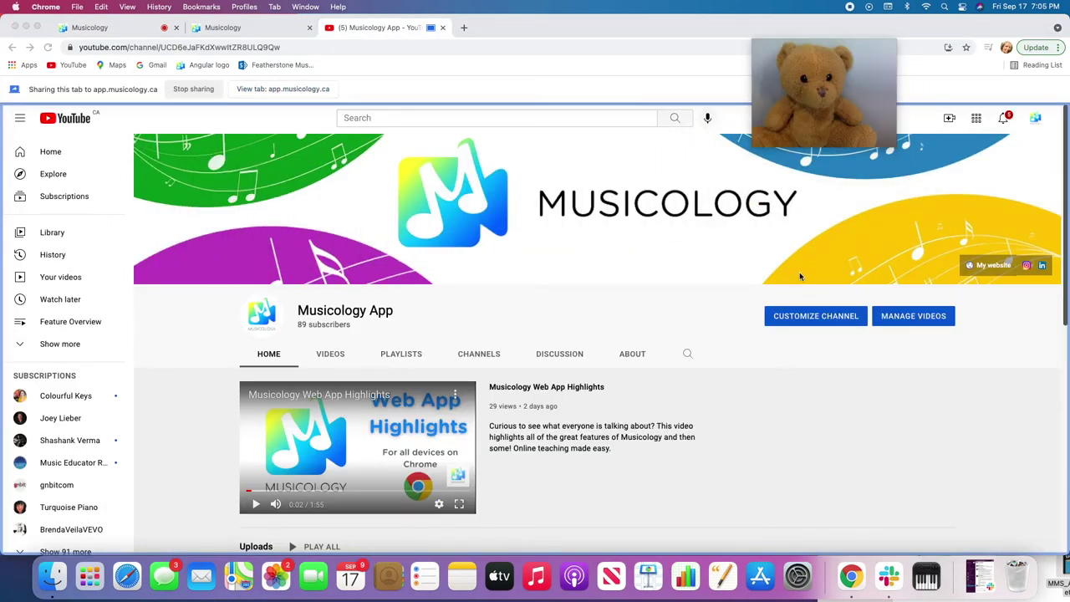
{"action": "mouse_move", "coordinate": [752, 96]}
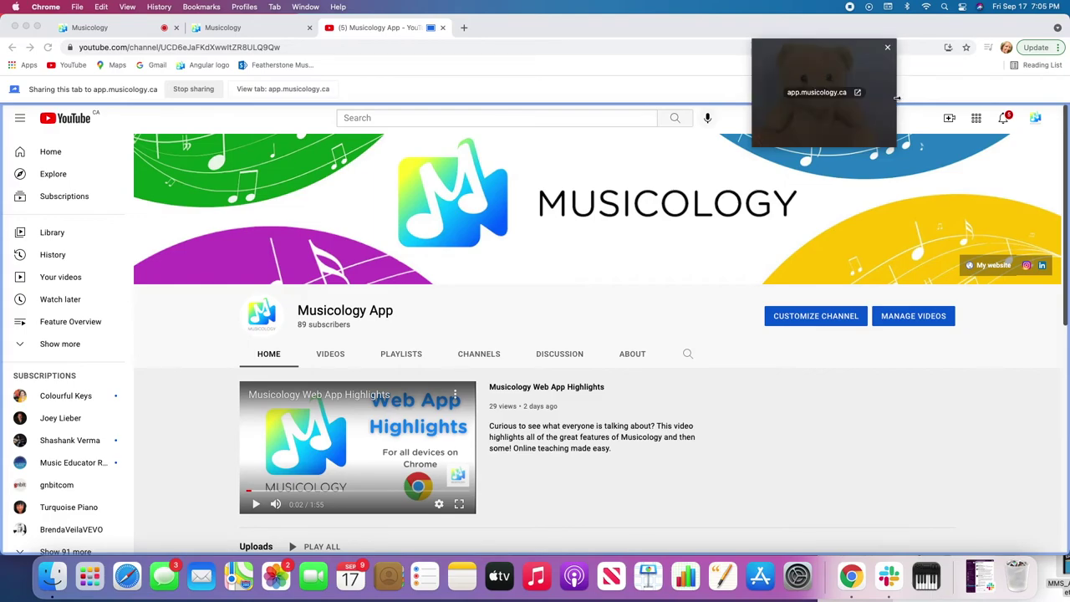
{"action": "left_click_drag", "start_coordinate": [896, 98], "coordinate": [957, 96]}
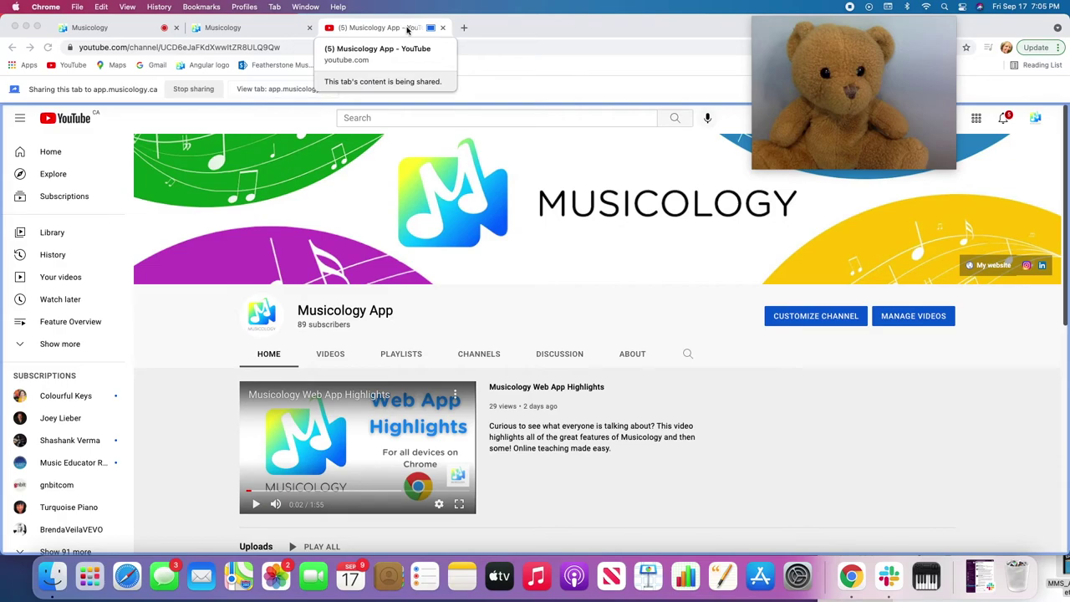
- Return to the call, close the picture-in-picture video, and stop the screen share
{"action": "left_click", "coordinate": [125, 27]}
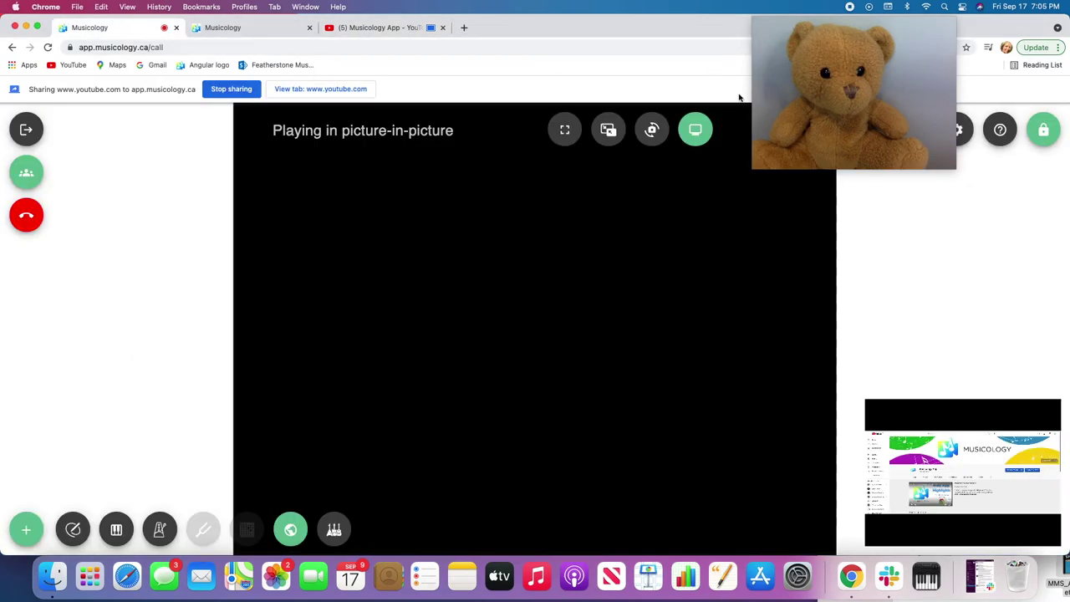
{"action": "left_click", "coordinate": [950, 31]}
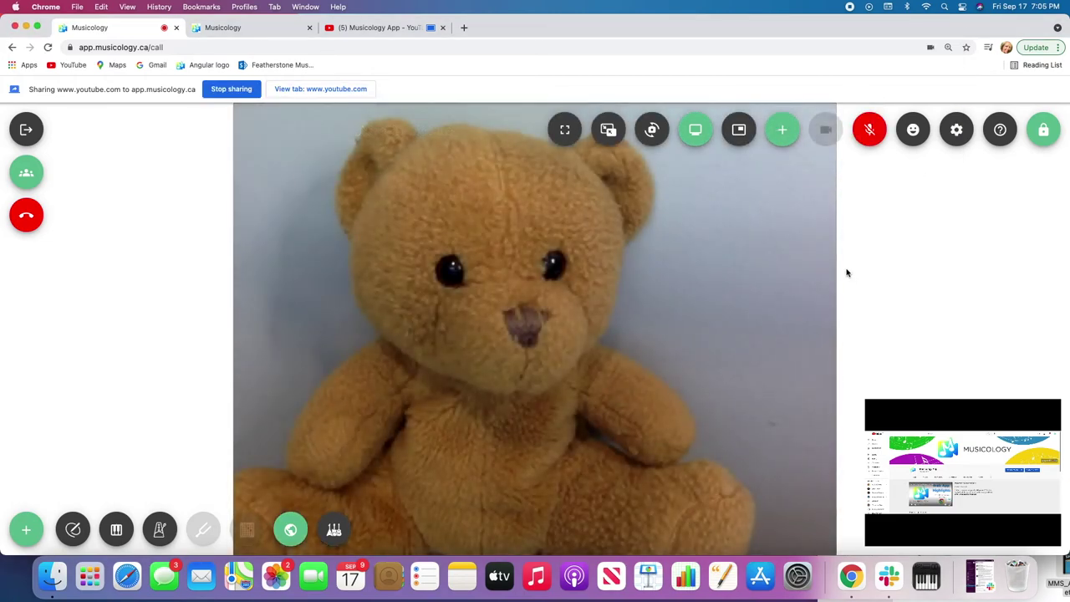
{"action": "left_click", "coordinate": [278, 534]}
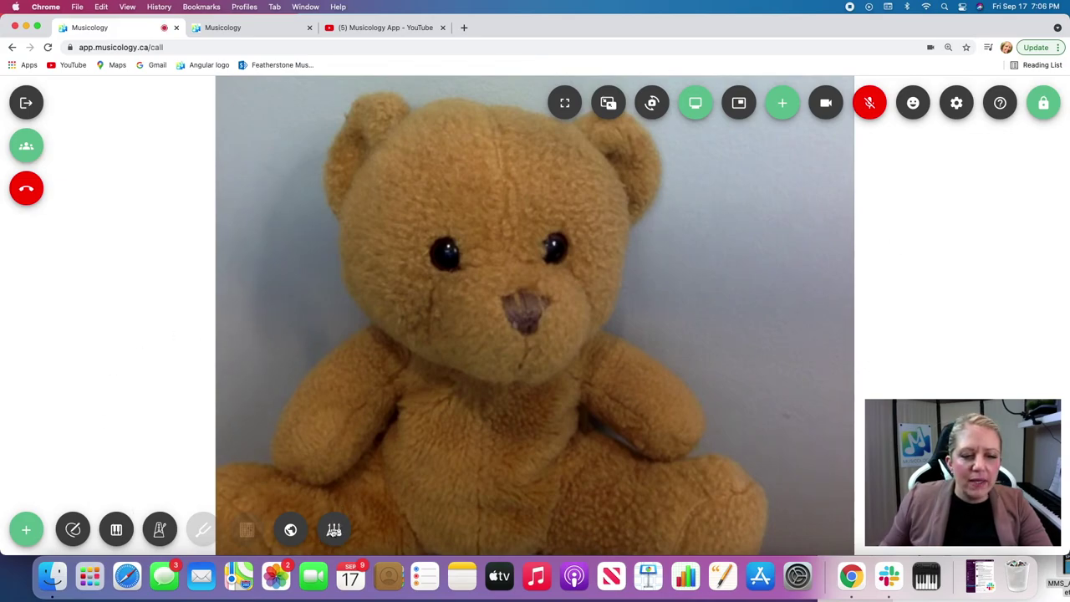
- Bring up the virtual guitar fretboard in full screen, then move the participant's video beside the staff and enlarge it
{"action": "left_click", "coordinate": [334, 532]}
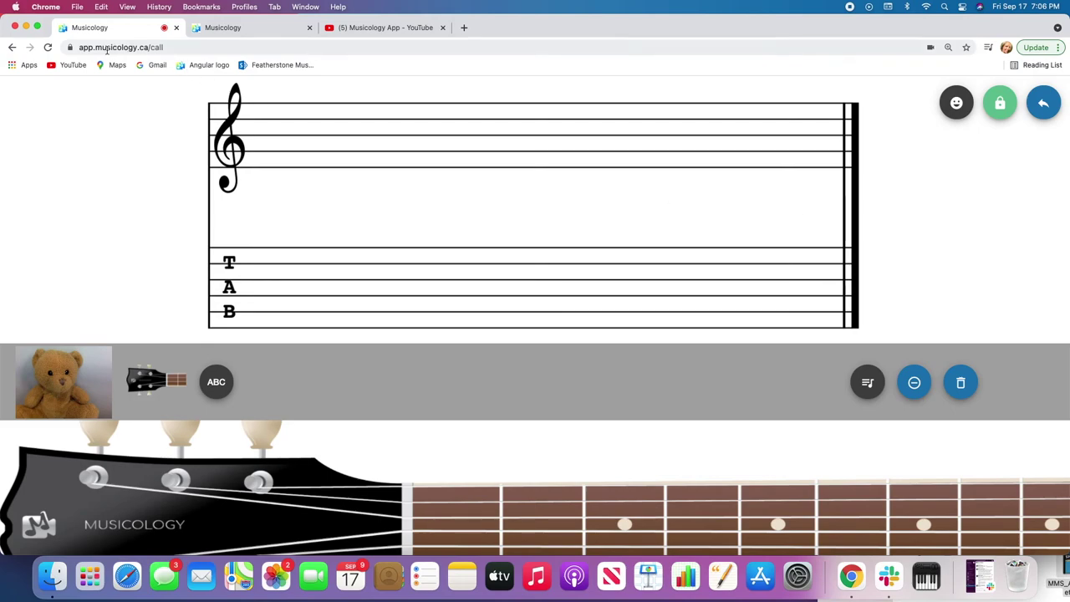
{"action": "left_click", "coordinate": [37, 27]}
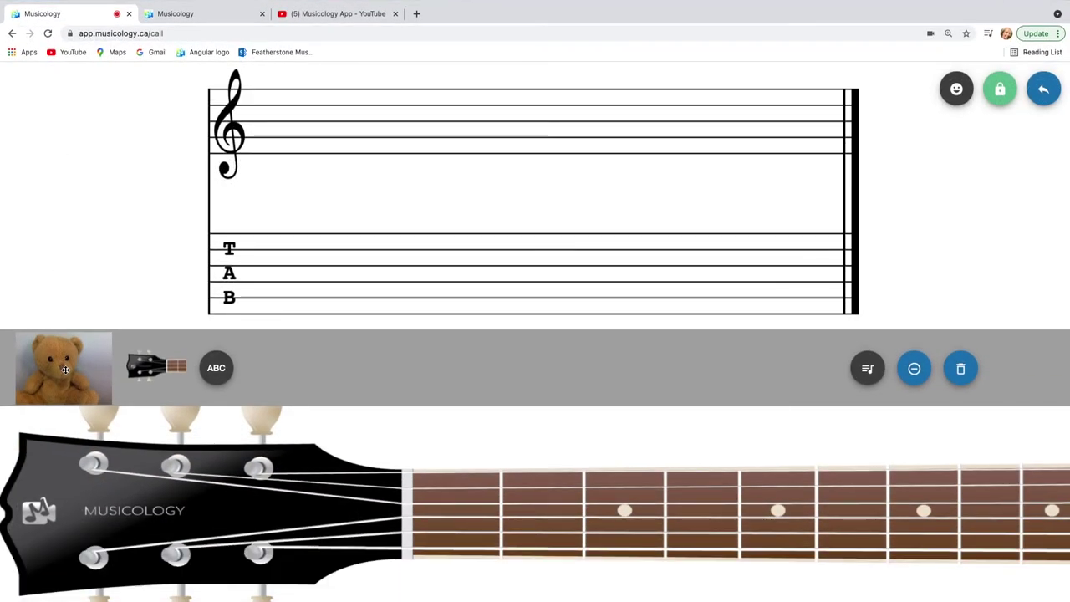
{"action": "left_click_drag", "start_coordinate": [65, 369], "coordinate": [193, 229]}
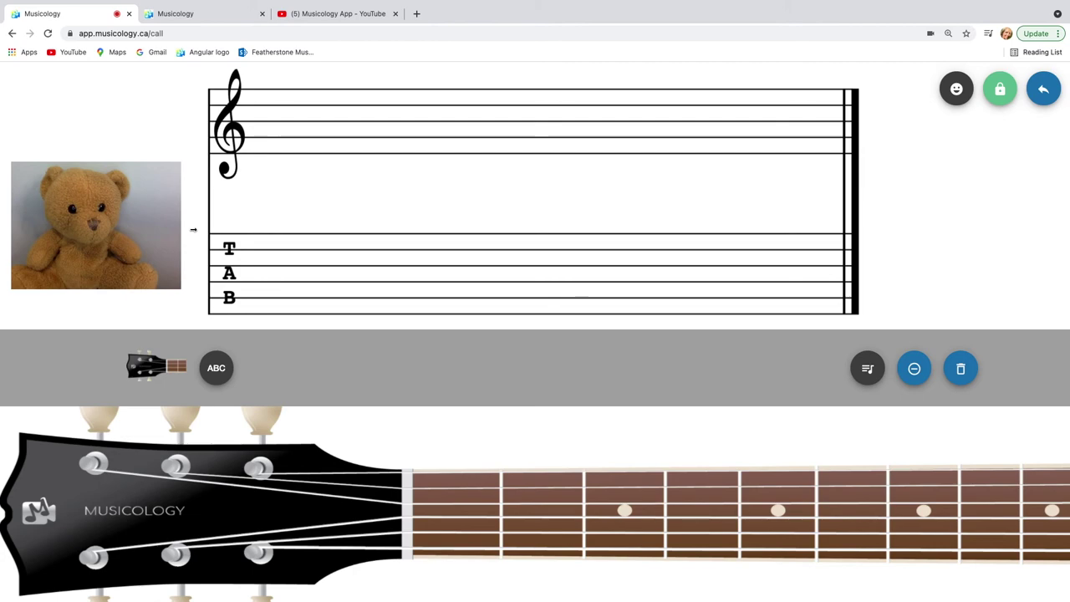
- Switch the fretboard to the four-string instrument, show the string names, and switch back to the six-string guitar
{"action": "left_click", "coordinate": [145, 369]}
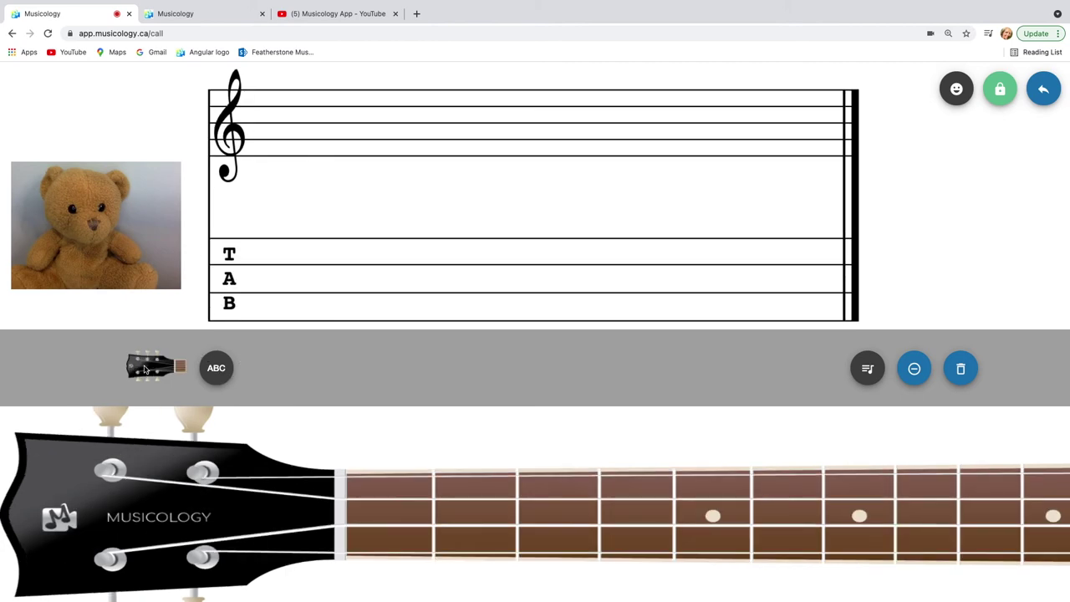
{"action": "left_click", "coordinate": [216, 373]}
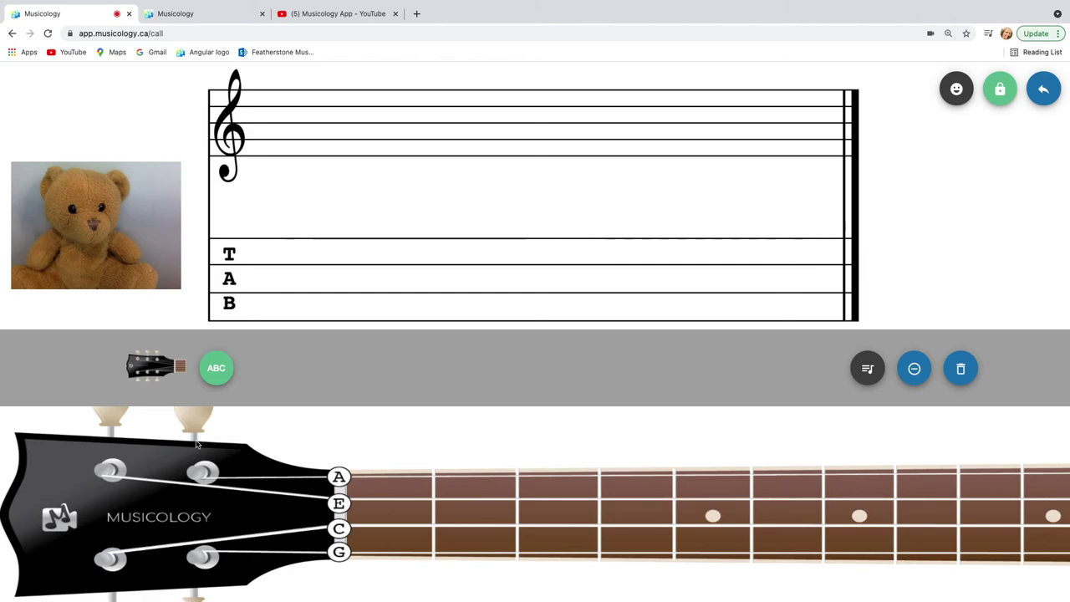
{"action": "left_click", "coordinate": [153, 373]}
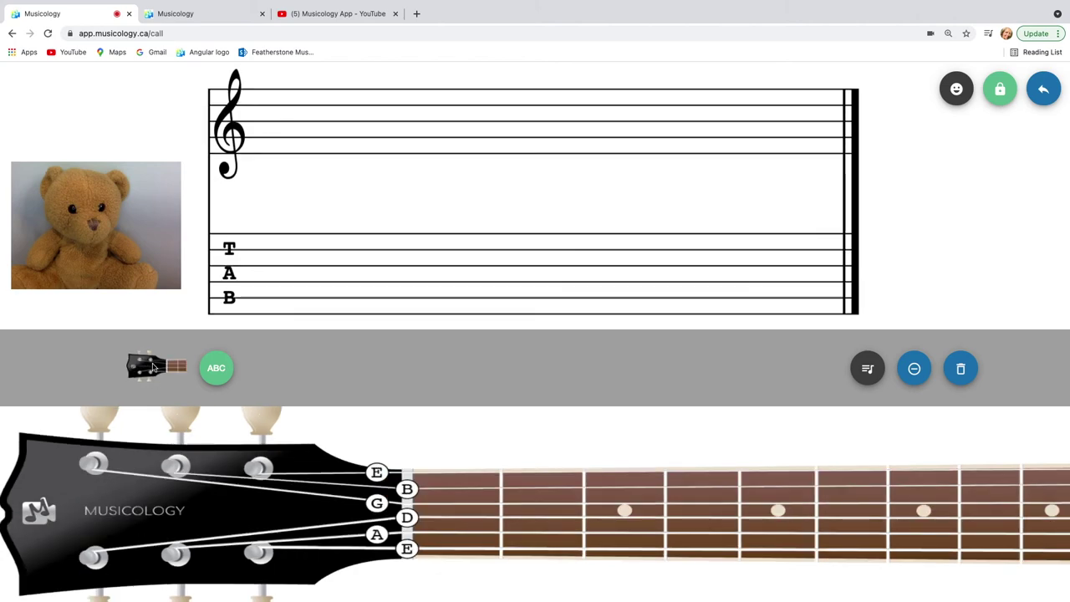
- Place fret numbers 0 on the tablature's first line and 1 on its second line using the notation symbols
{"action": "left_click", "coordinate": [867, 370]}
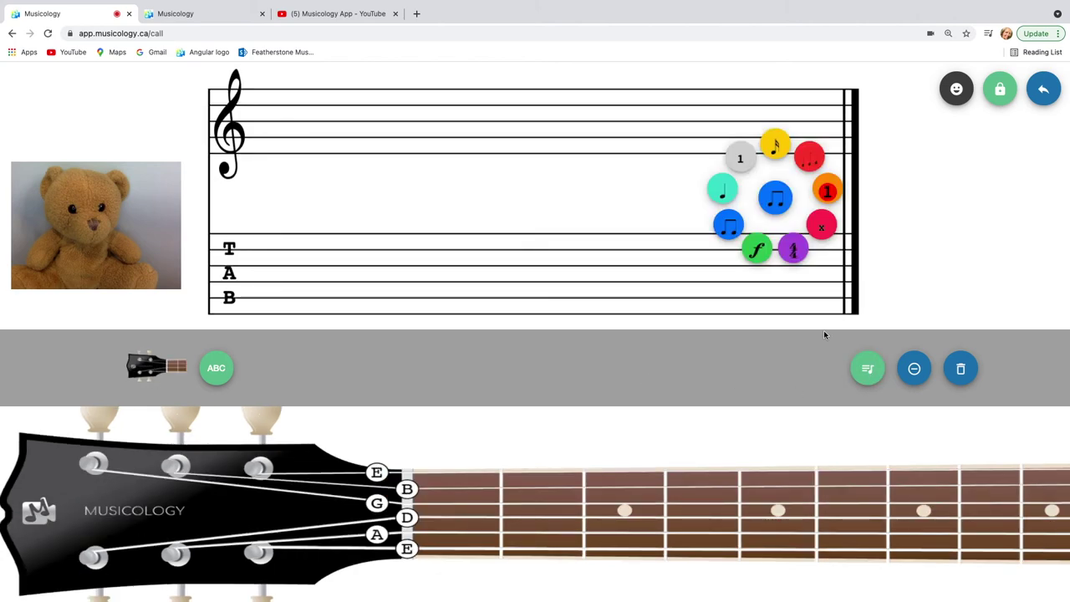
{"action": "left_click", "coordinate": [741, 162]}
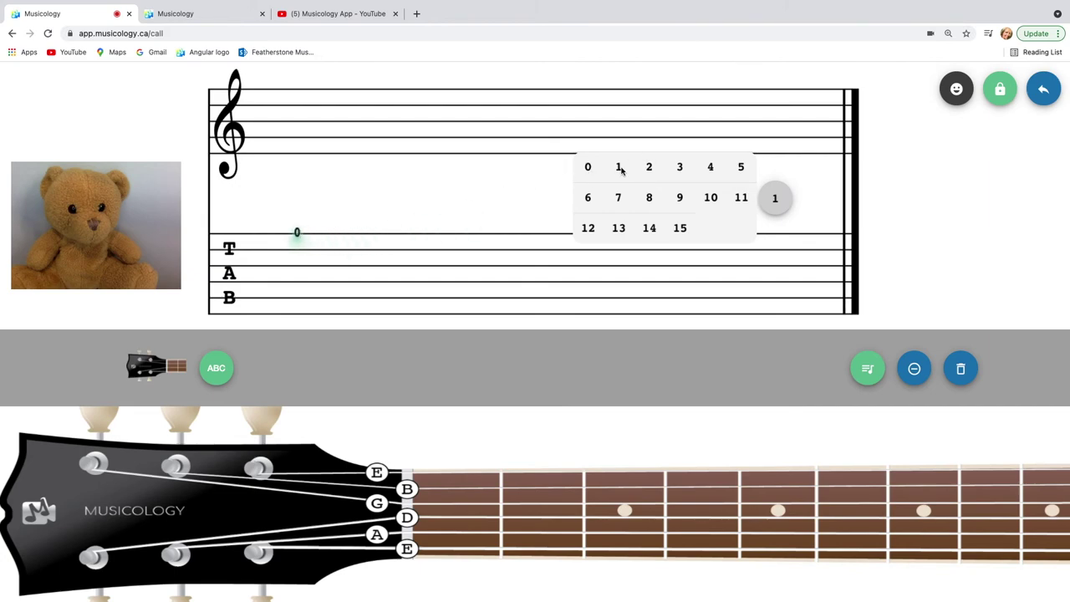
{"action": "left_click_drag", "start_coordinate": [621, 170], "coordinate": [332, 248]}
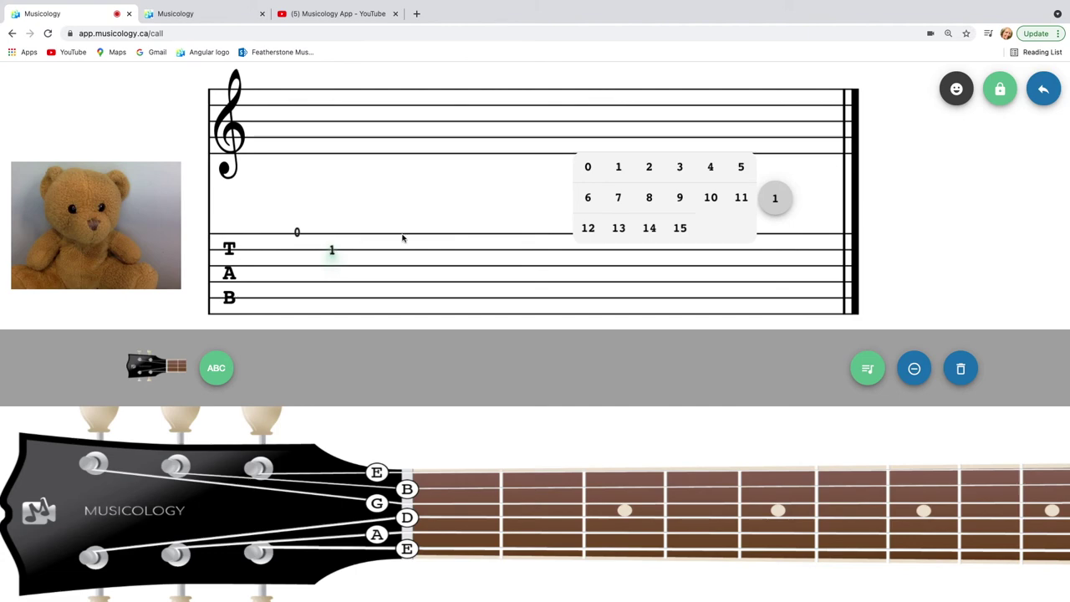
- Put a red 1 on the high E string and an orange 2 on the D string at the second fret, and a heart on the treble staff
{"action": "left_click", "coordinate": [775, 198]}
{"action": "left_click", "coordinate": [822, 192]}
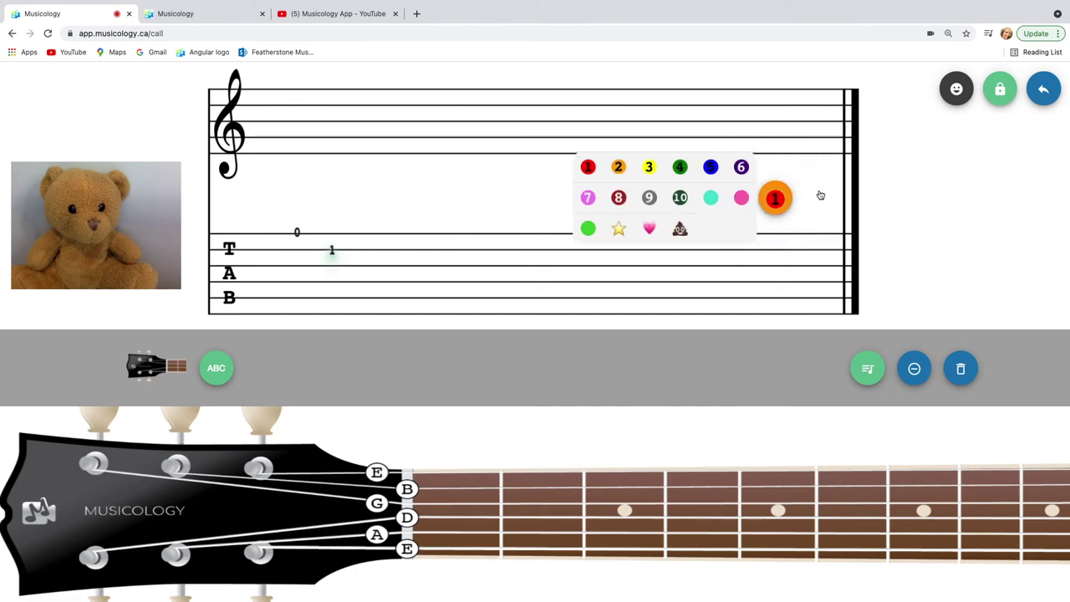
{"action": "mouse_move", "coordinate": [588, 167]}
{"action": "left_mouse_down"}
{"action": "mouse_move", "coordinate": [530, 201]}
{"action": "mouse_move", "coordinate": [542, 471]}
{"action": "left_mouse_up"}
{"action": "left_click", "coordinate": [619, 170]}
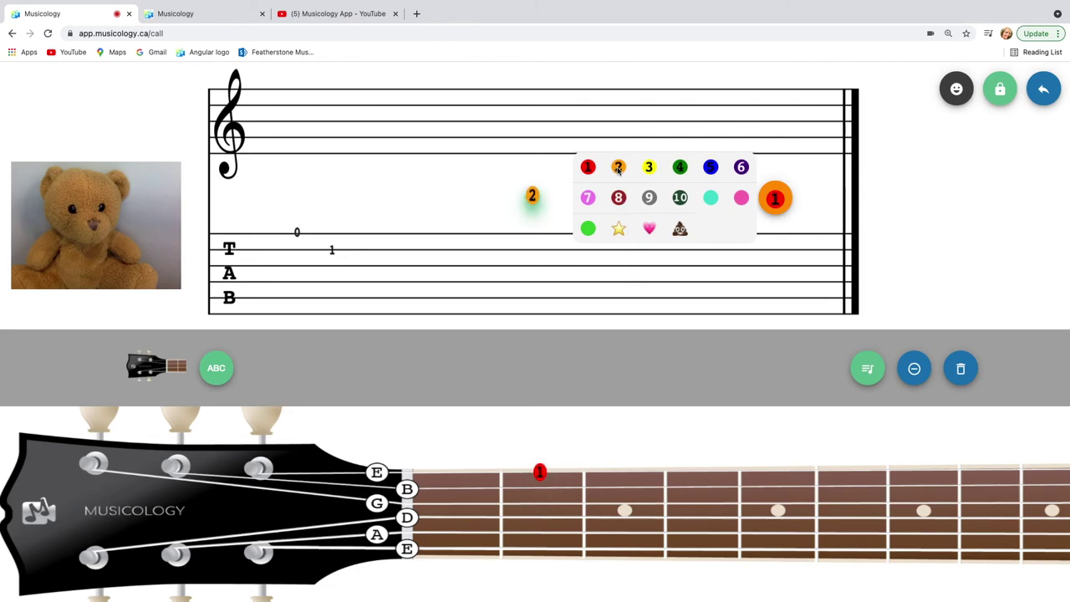
{"action": "mouse_move", "coordinate": [619, 169]}
{"action": "left_mouse_down"}
{"action": "mouse_move", "coordinate": [532, 196]}
{"action": "mouse_move", "coordinate": [557, 514]}
{"action": "mouse_move", "coordinate": [540, 519]}
{"action": "left_mouse_up"}
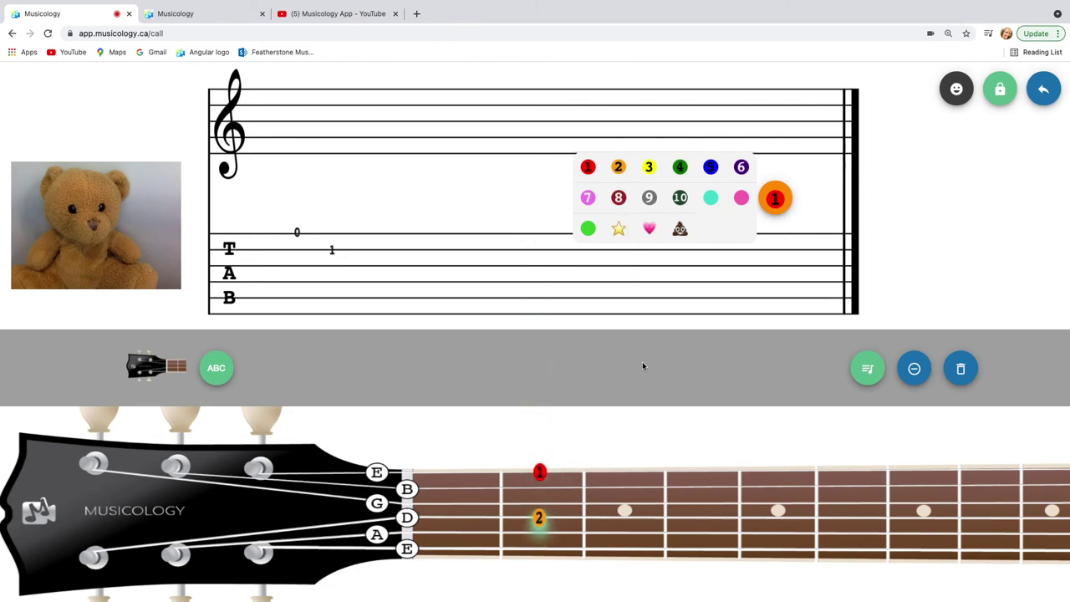
{"action": "left_click_drag", "start_coordinate": [652, 228], "coordinate": [394, 153]}
- Add an ascending beamed group of four sixteenth notes to the treble staff after the heart
{"action": "left_click", "coordinate": [775, 197]}
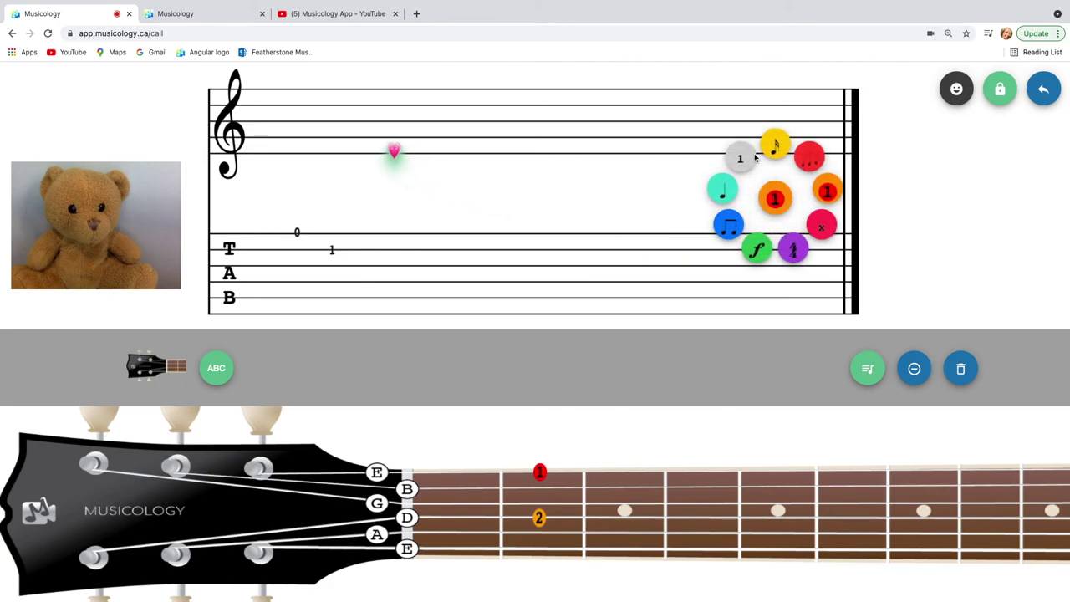
{"action": "left_click", "coordinate": [770, 150]}
{"action": "left_click_drag", "start_coordinate": [651, 184], "coordinate": [508, 136]}
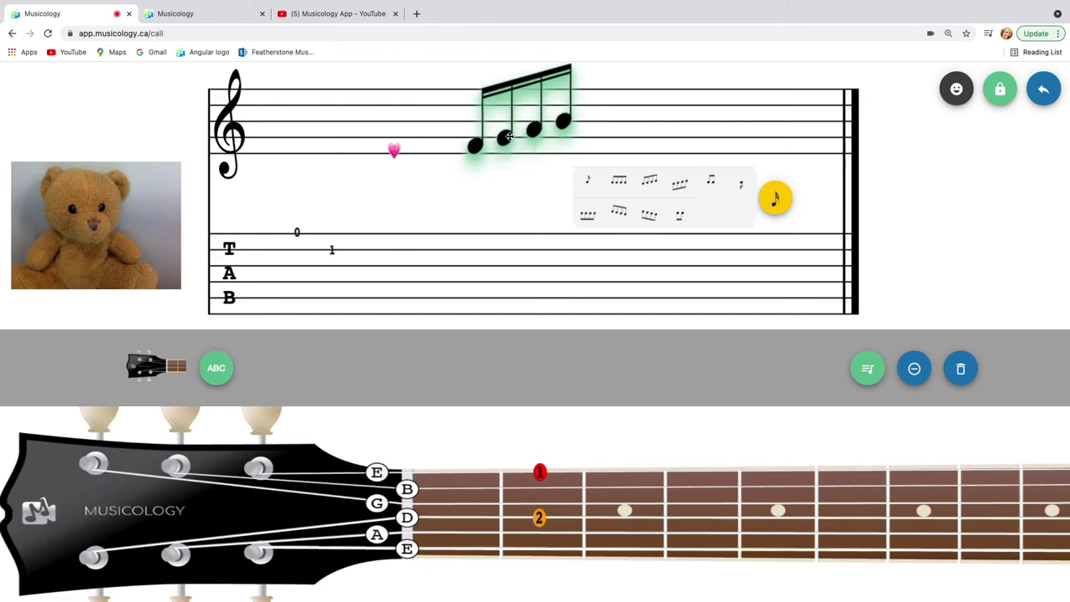
- Close the beamed-note choices and delete the pink heart from the treble staff
{"action": "left_click", "coordinate": [773, 197]}
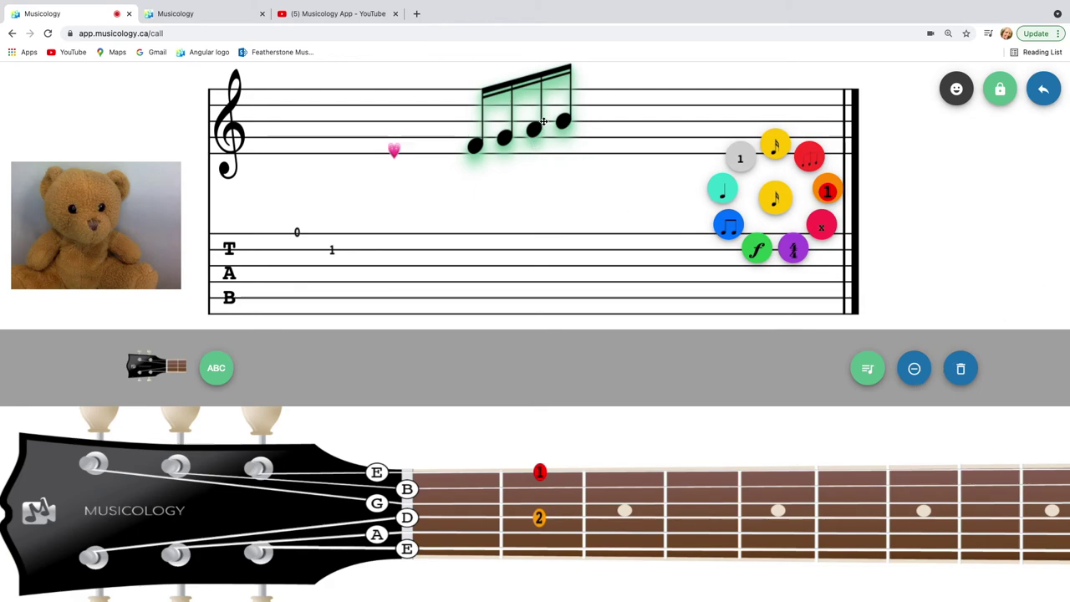
{"action": "left_click", "coordinate": [394, 151]}
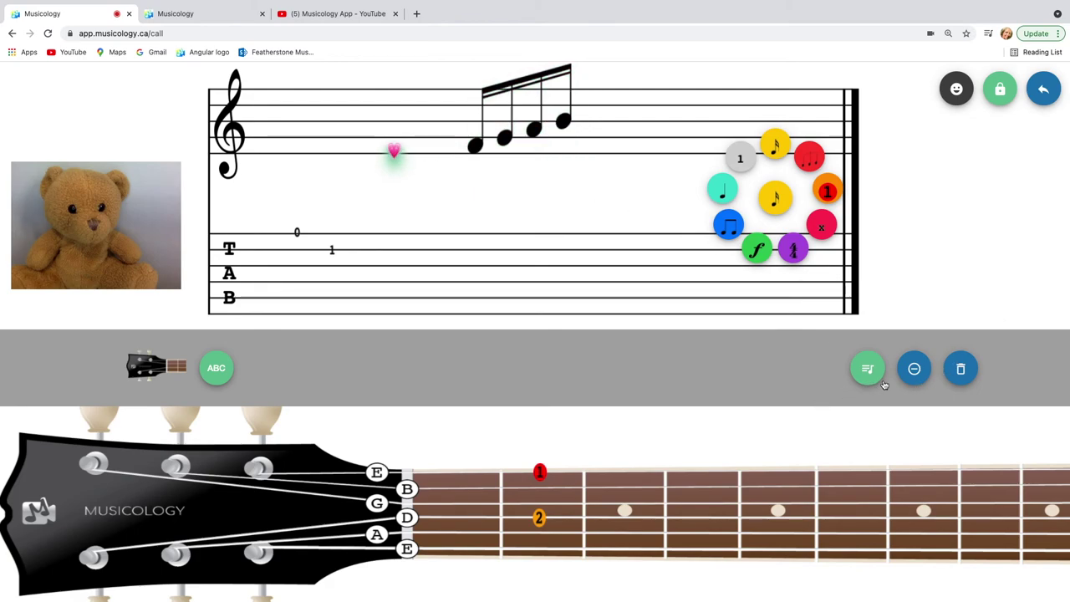
{"action": "left_click", "coordinate": [914, 370]}
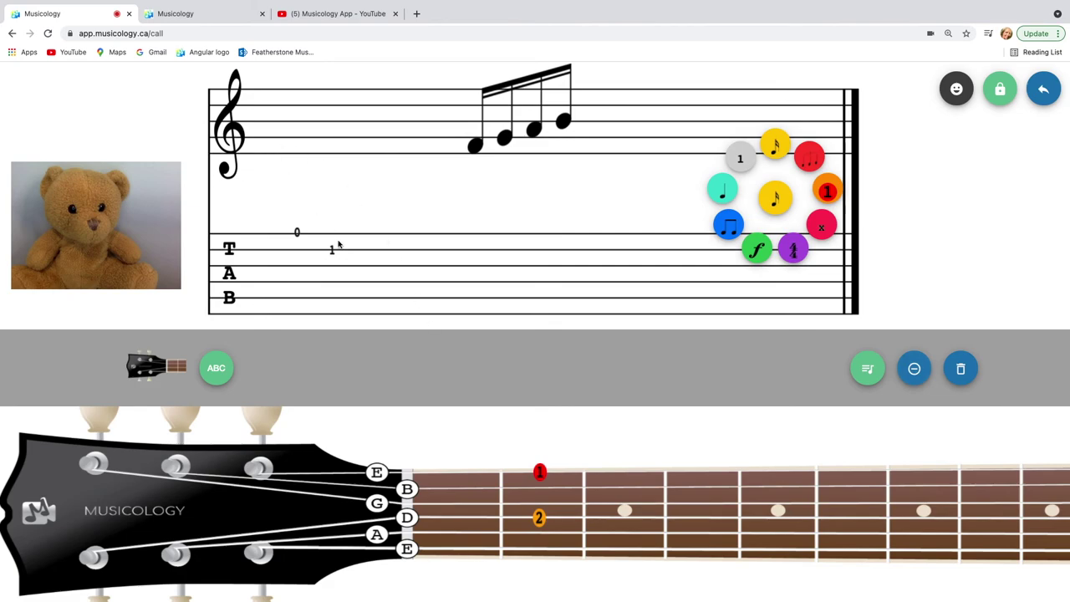
- Clear all remaining markings from the staff, tablature and fretboard, and hide the notation symbol wheel
{"action": "left_click", "coordinate": [913, 368]}
{"action": "left_click", "coordinate": [961, 368]}
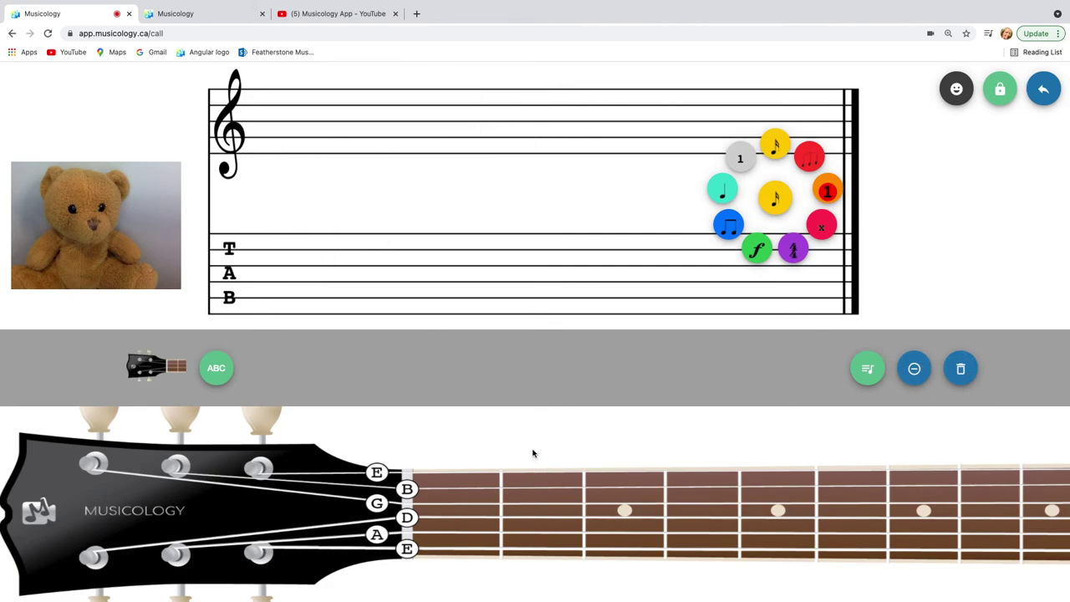
{"action": "left_click", "coordinate": [867, 371]}
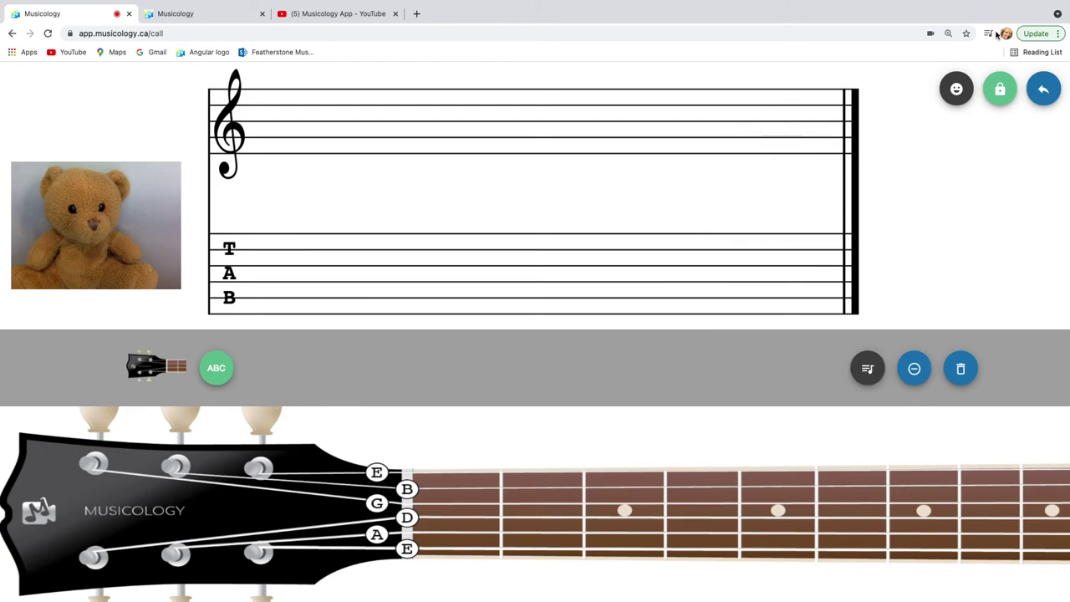
- Send the rainbow poop emoji reaction from the virtual guitar screen
{"action": "left_click", "coordinate": [958, 90]}
{"action": "left_click", "coordinate": [1044, 134]}
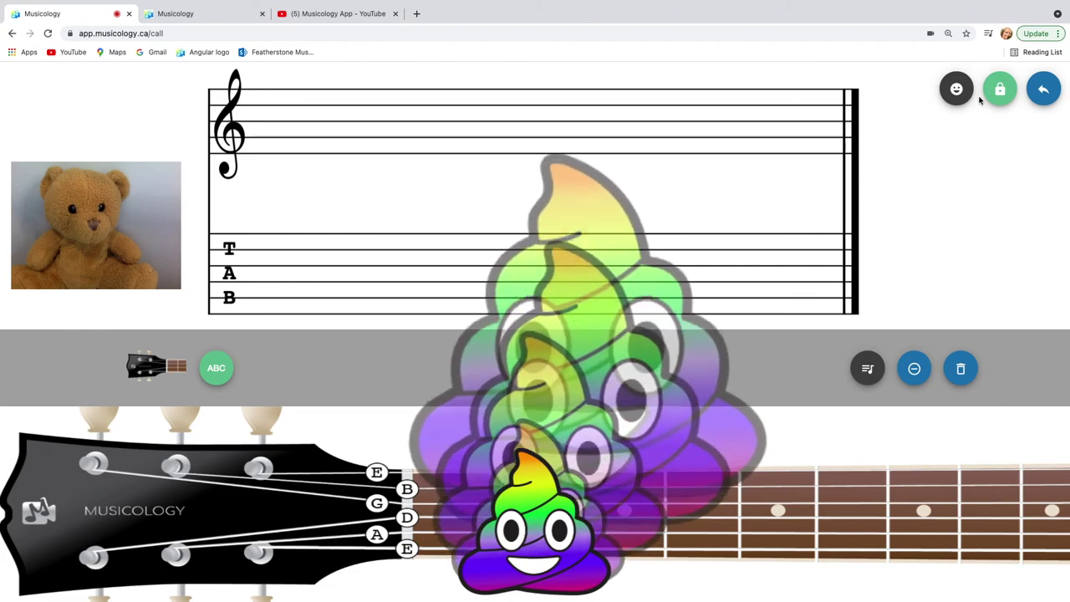
- Leave the virtual guitar for the main call view and collapse both the extra call controls and the lesson tools
{"action": "left_click", "coordinate": [1044, 89]}
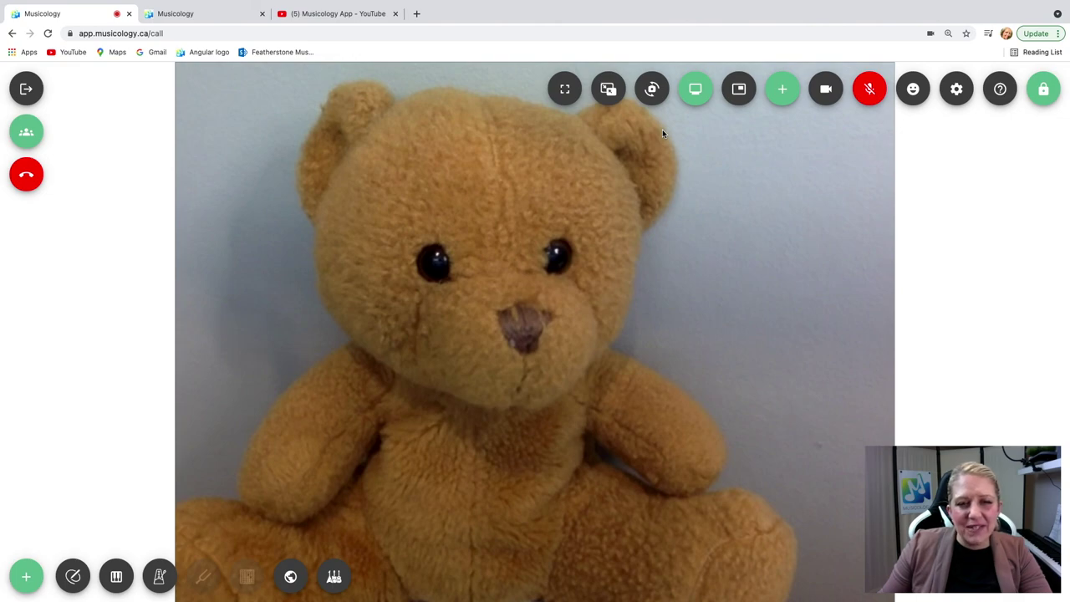
{"action": "left_click", "coordinate": [782, 89]}
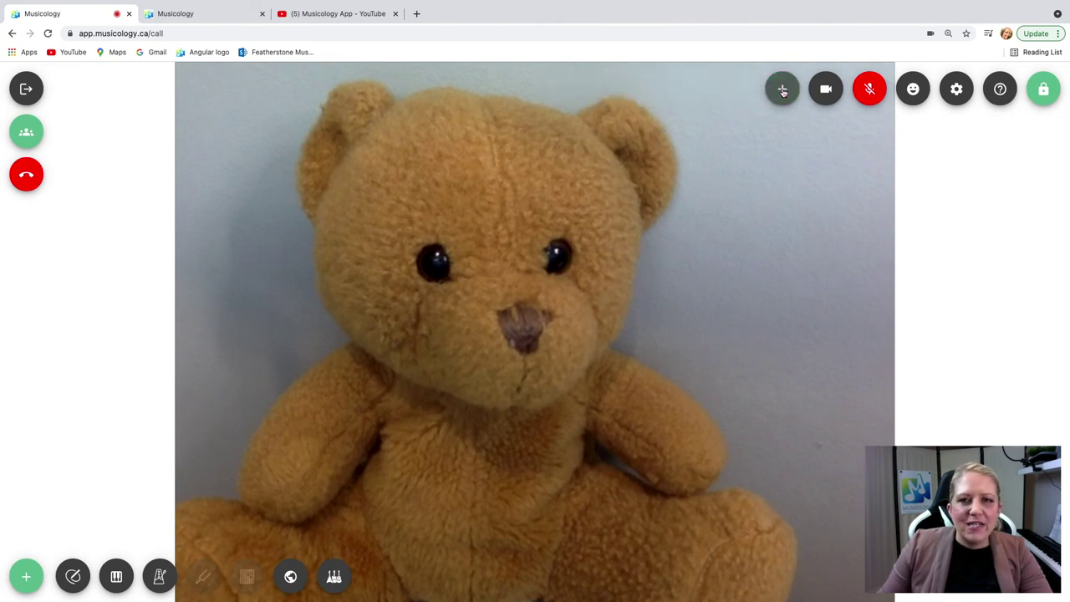
{"action": "left_click", "coordinate": [26, 579]}
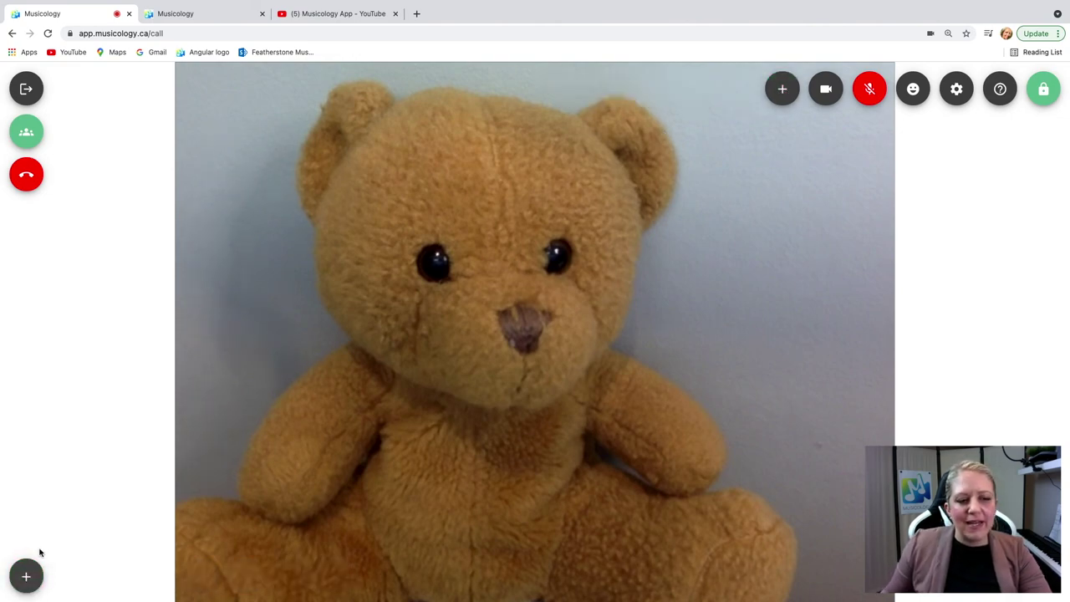